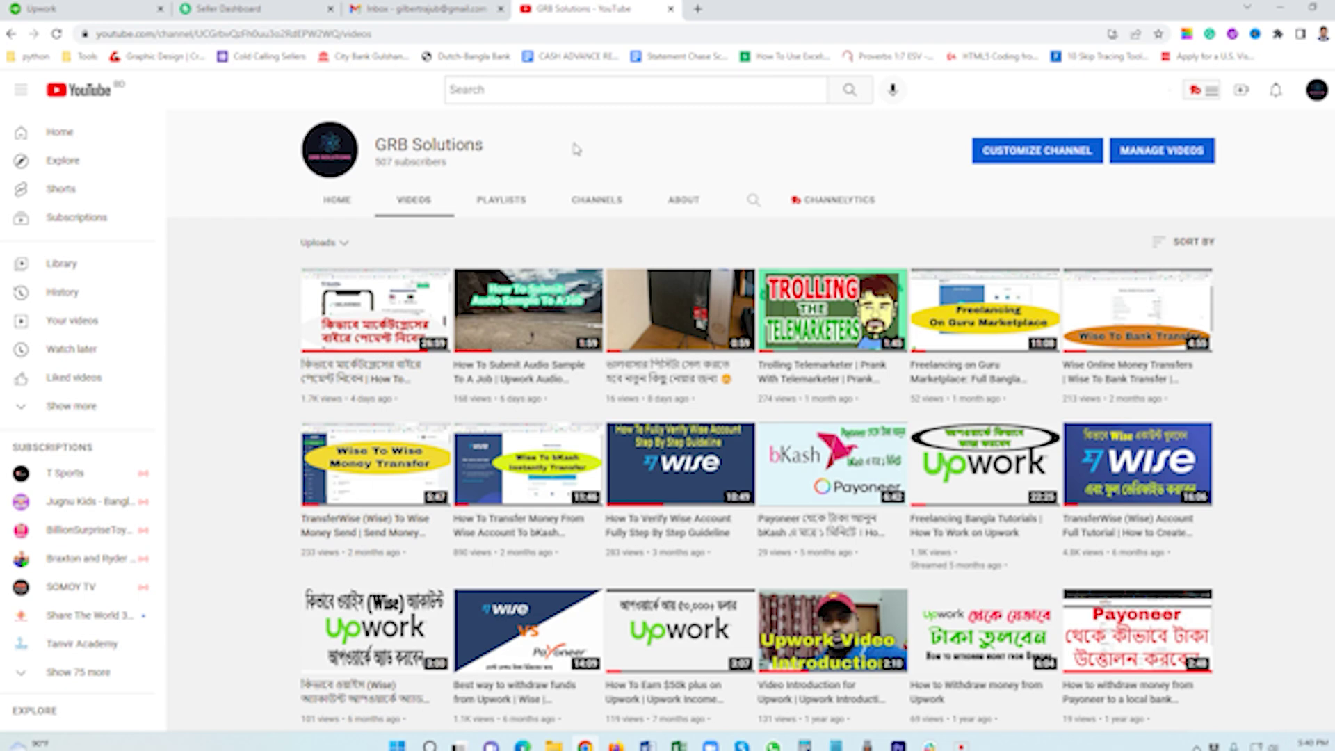
Scroll the page and briefly select the '507 subscribers' text
{"action": "scroll", "coordinate": [560, 247], "scroll_direction": "down", "scroll_amount": 3}
{"action": "scroll", "coordinate": [561, 246], "scroll_direction": "up", "scroll_amount": 3}
{"action": "scroll", "coordinate": [560, 246], "scroll_direction": "down", "scroll_amount": 3}
{"action": "scroll", "coordinate": [560, 247], "scroll_direction": "up", "scroll_amount": 3}
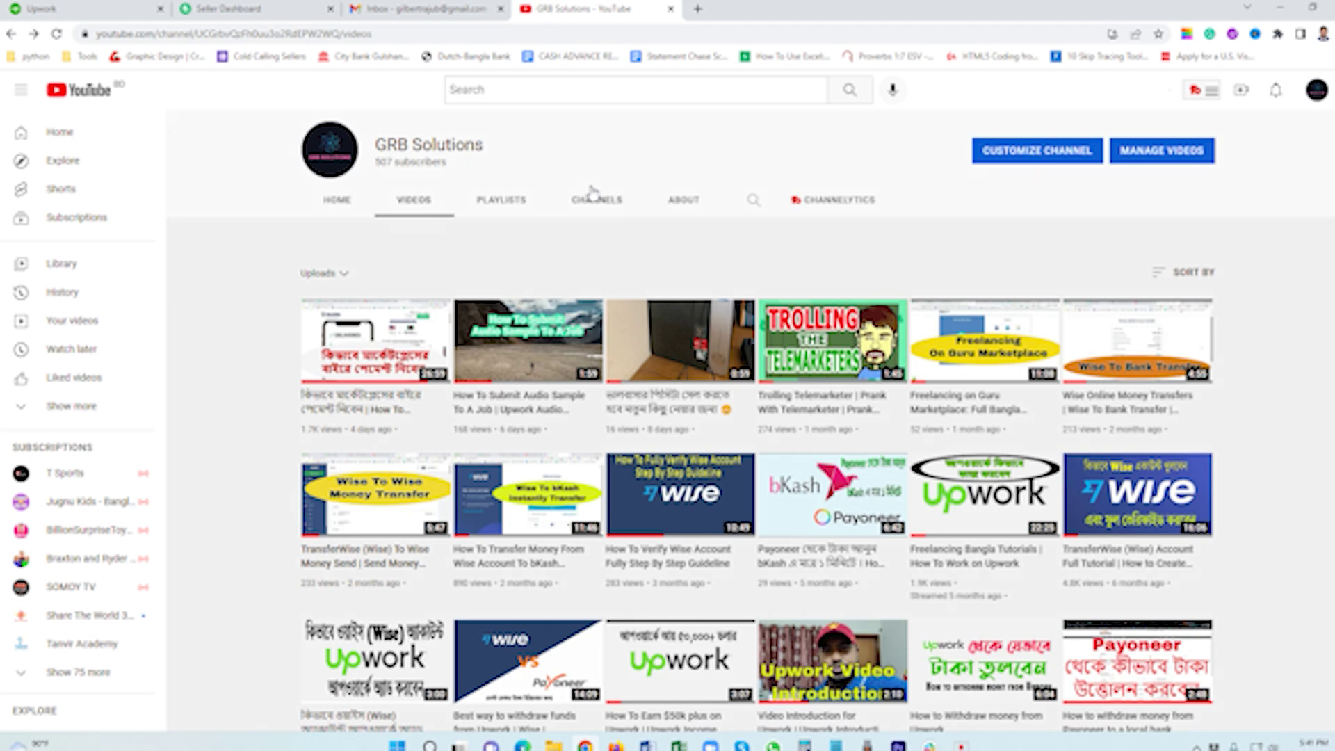
{"action": "scroll", "coordinate": [591, 203], "scroll_direction": "down", "scroll_amount": 3}
{"action": "scroll", "coordinate": [590, 207], "scroll_direction": "up", "scroll_amount": 3}
{"action": "scroll", "coordinate": [590, 207], "scroll_direction": "down", "scroll_amount": 3}
{"action": "scroll", "coordinate": [594, 203], "scroll_direction": "up", "scroll_amount": 3}
{"action": "left_click_drag", "start_coordinate": [452, 166], "coordinate": [376, 170]}
{"action": "left_click", "coordinate": [497, 170]}
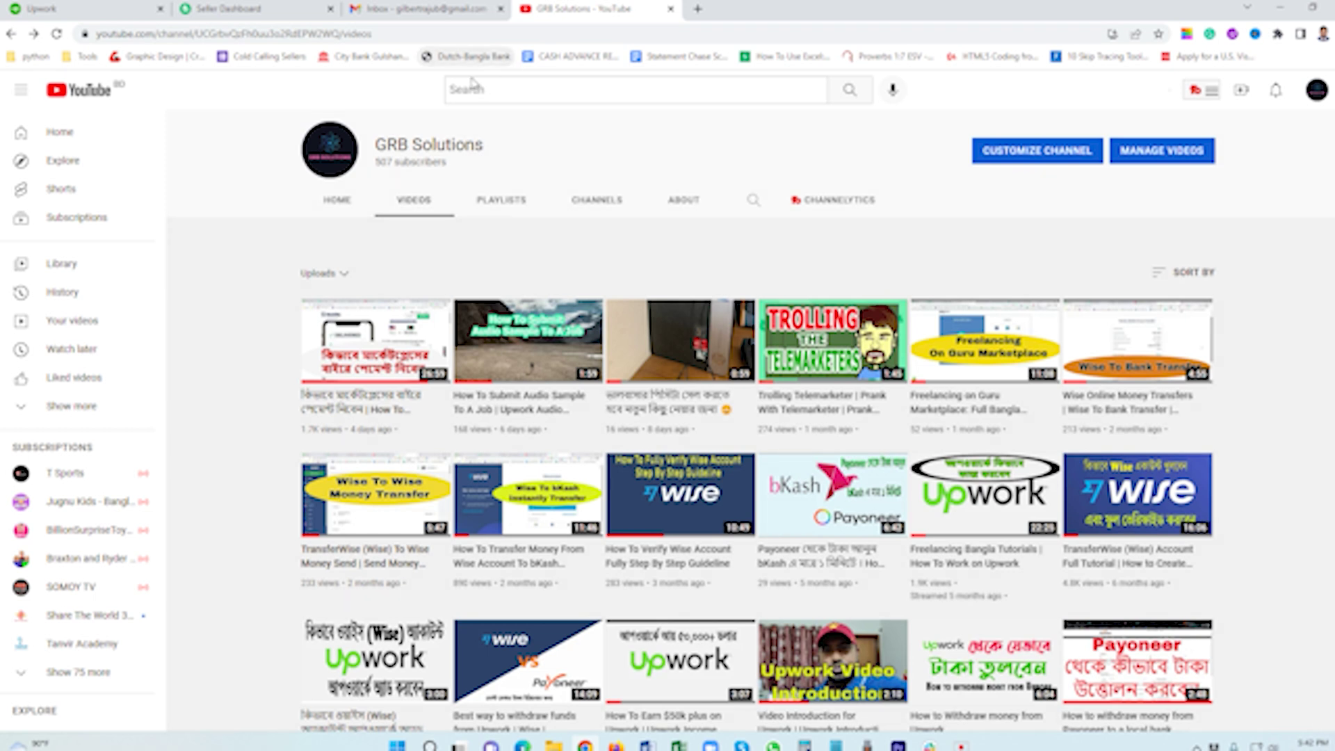
In Gmail, open the (no subject) email and its first scanned attachment
{"action": "left_click", "coordinate": [417, 14]}
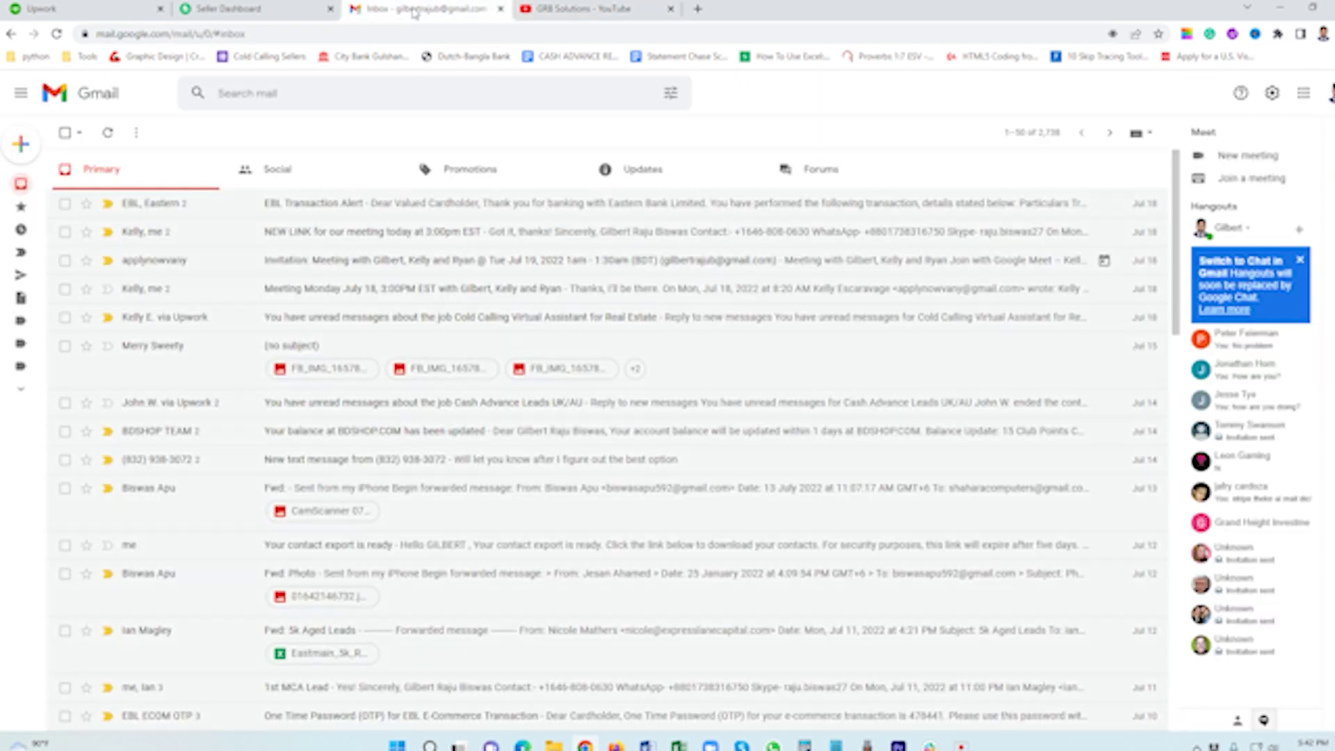
{"action": "mouse_move", "coordinate": [626, 317]}
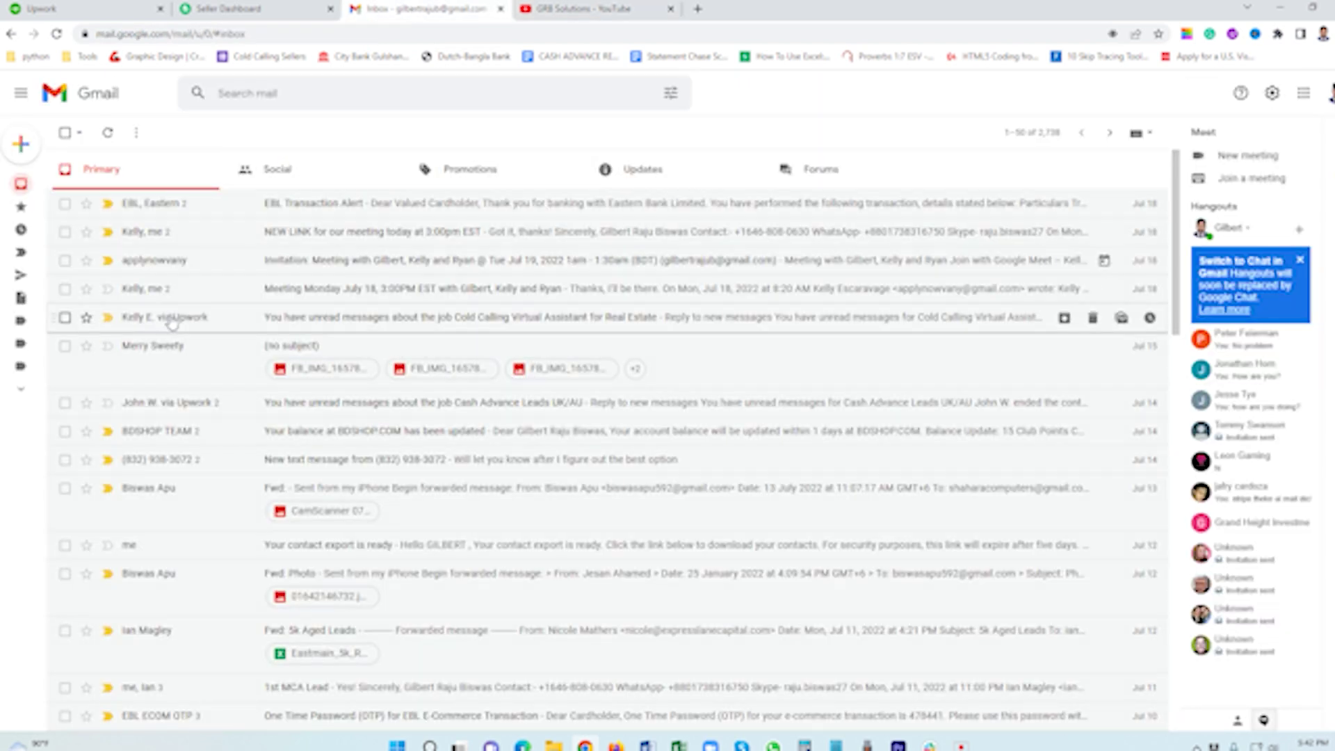
{"action": "left_click", "coordinate": [177, 369]}
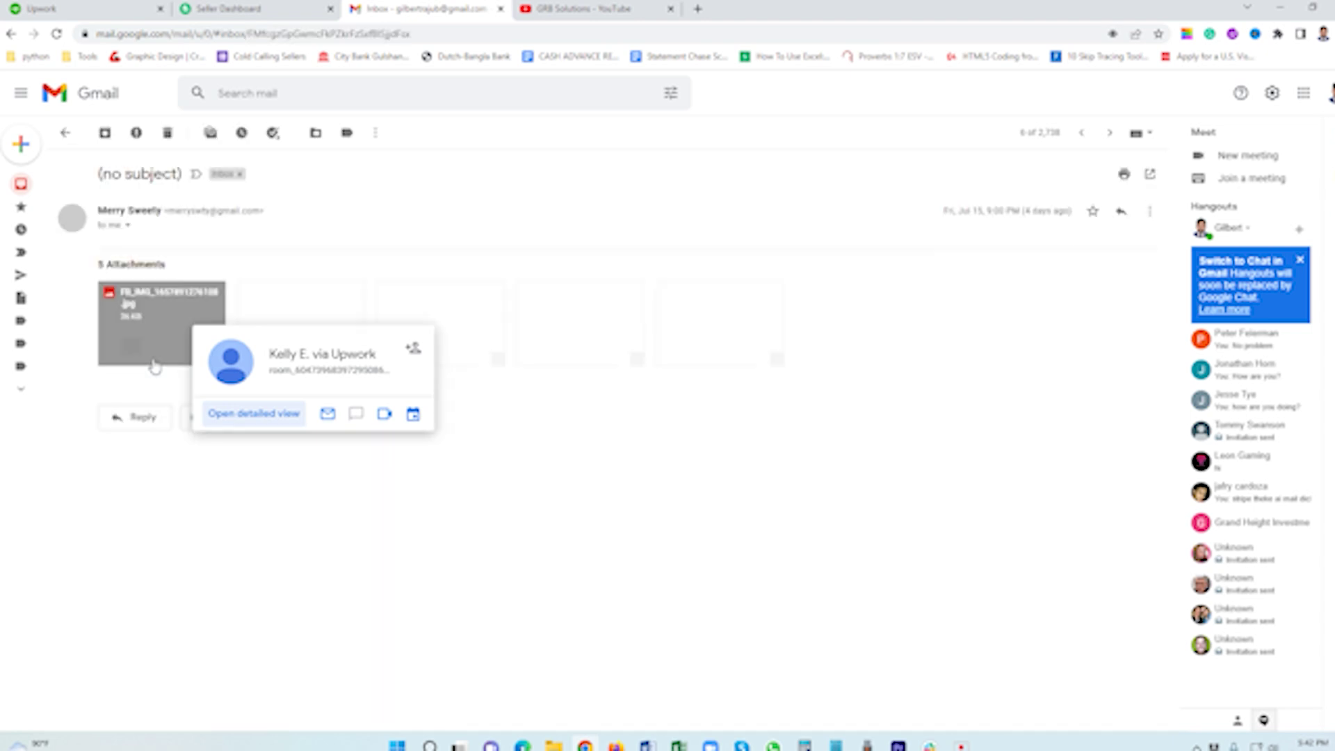
{"action": "left_click", "coordinate": [182, 313]}
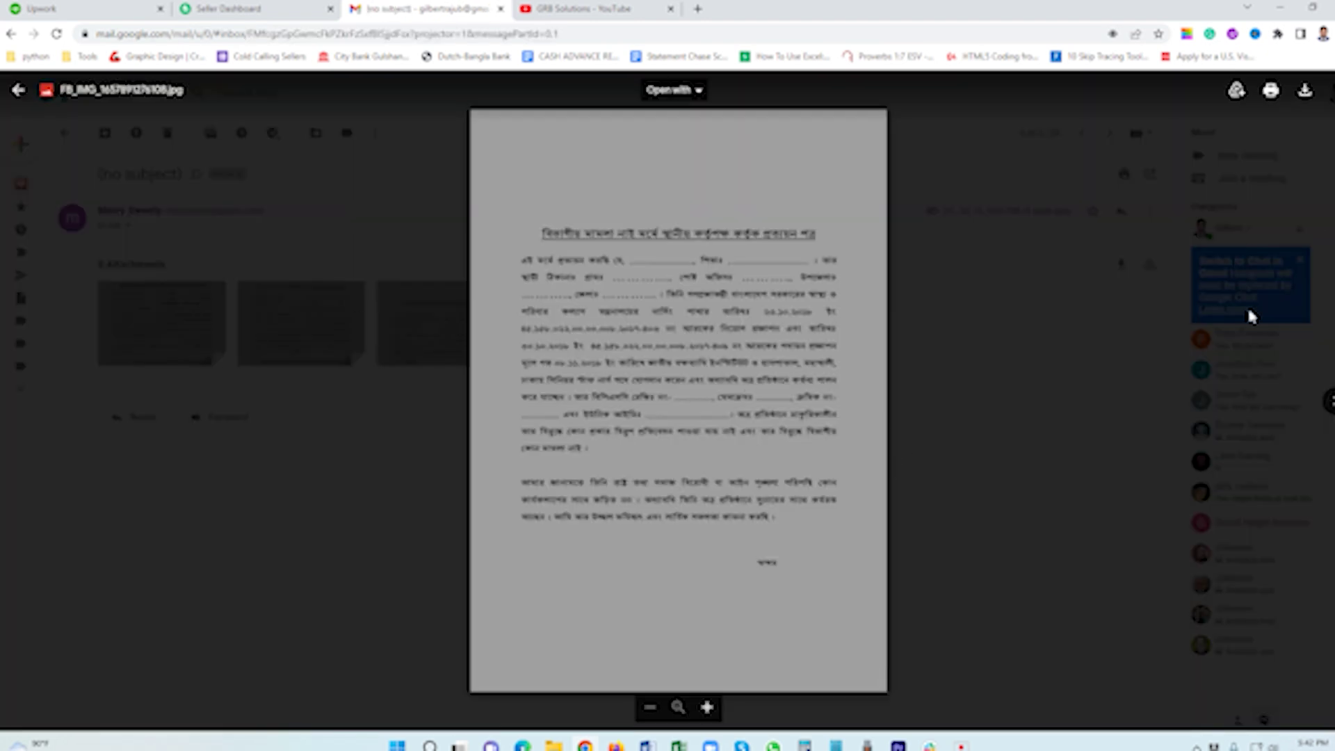
Browse forward and back through the attachment pages, then close the viewer
{"action": "left_click", "coordinate": [1327, 402]}
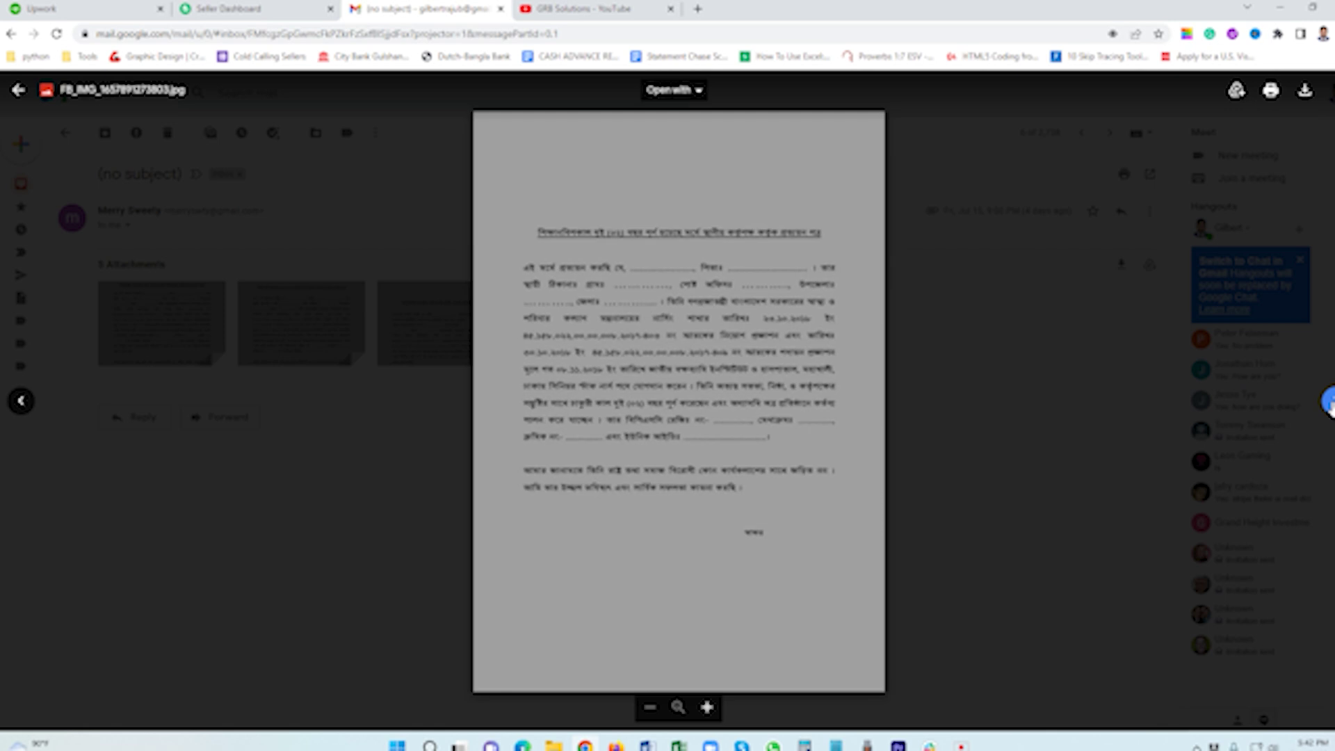
{"action": "left_click", "coordinate": [1328, 402]}
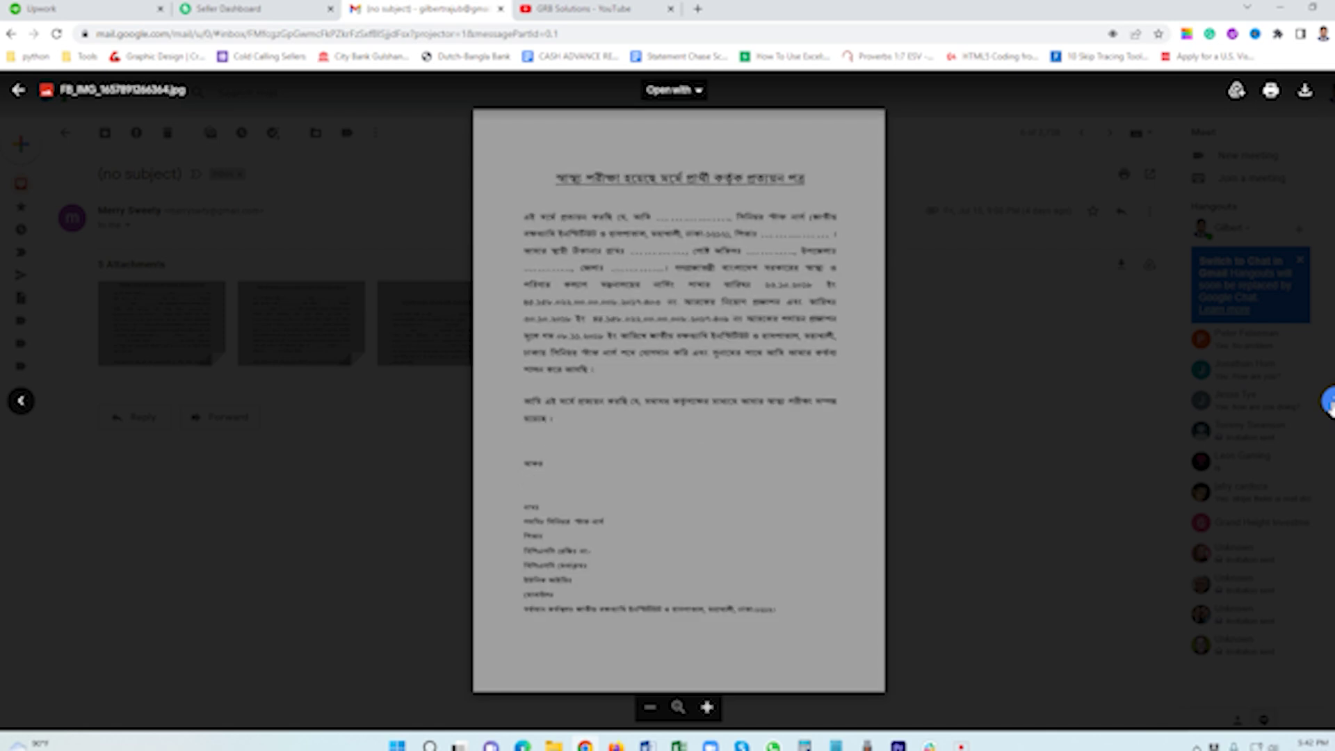
{"action": "left_click", "coordinate": [1328, 403]}
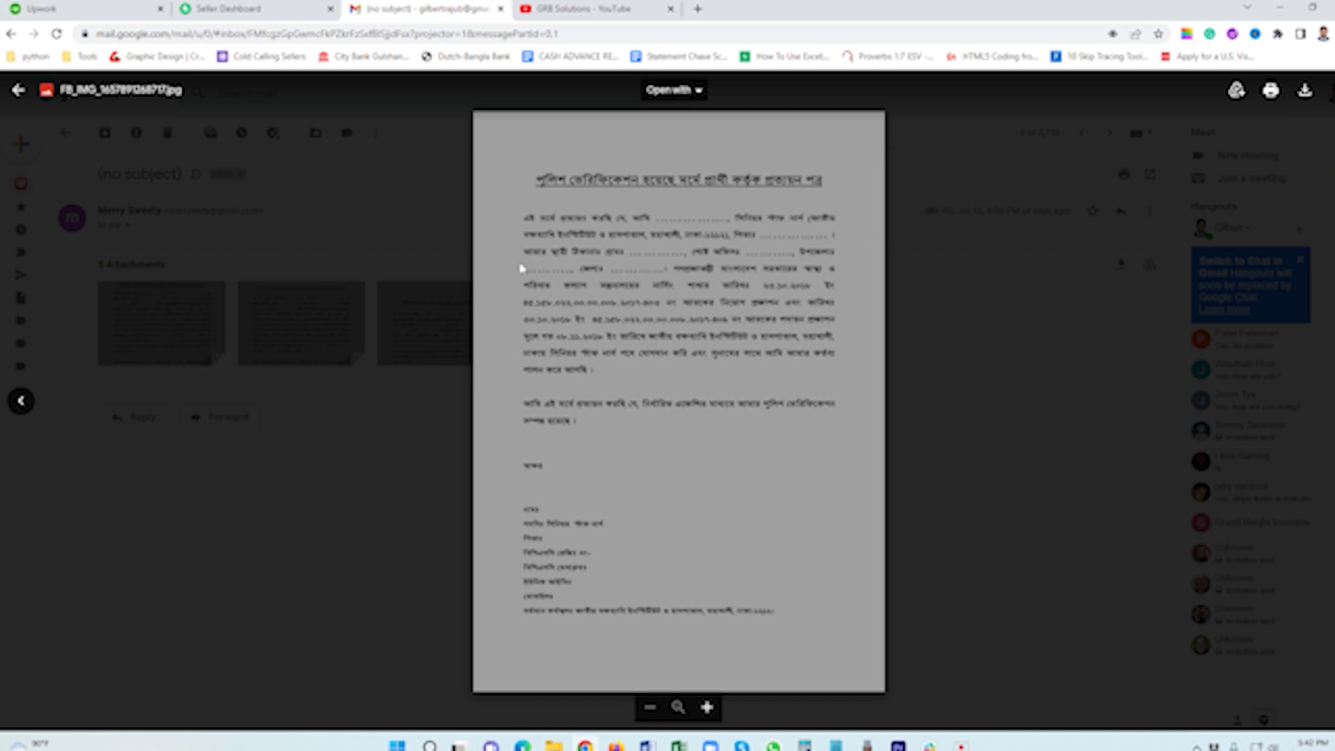
{"action": "left_click", "coordinate": [19, 402]}
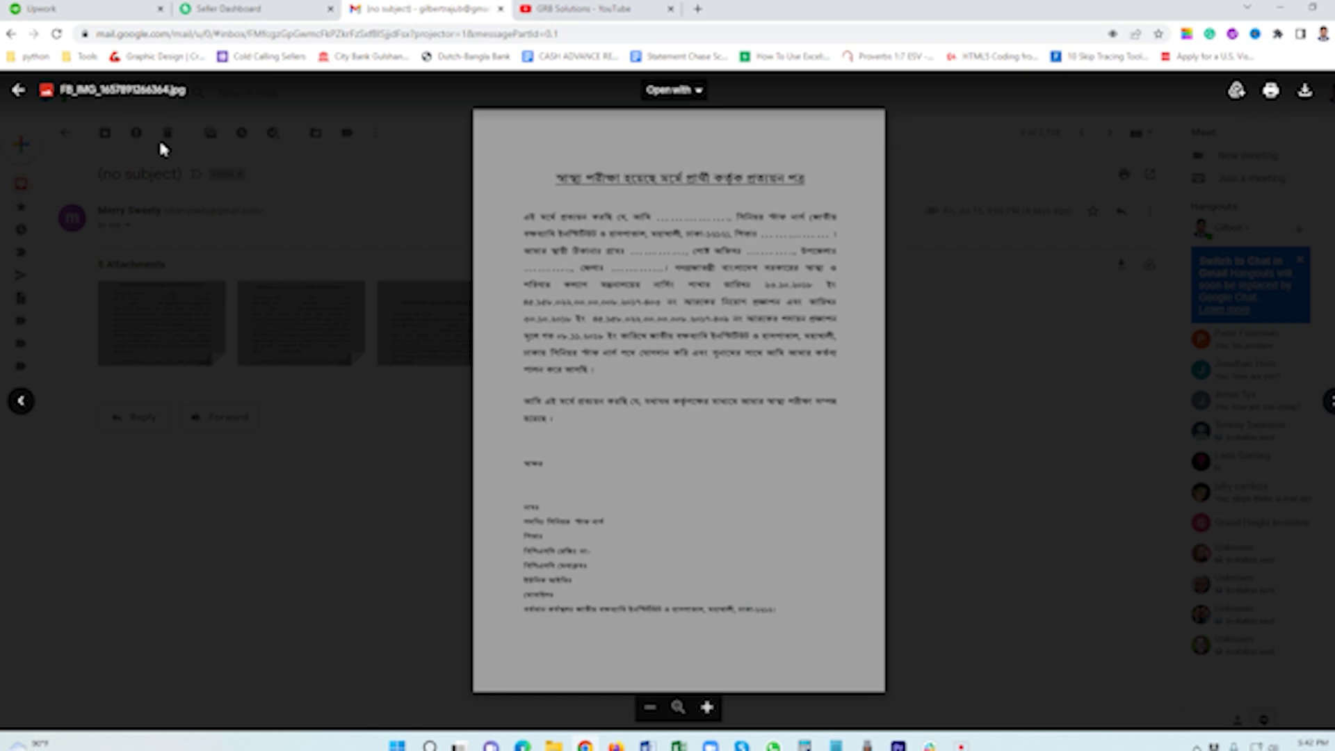
{"action": "left_click", "coordinate": [14, 89]}
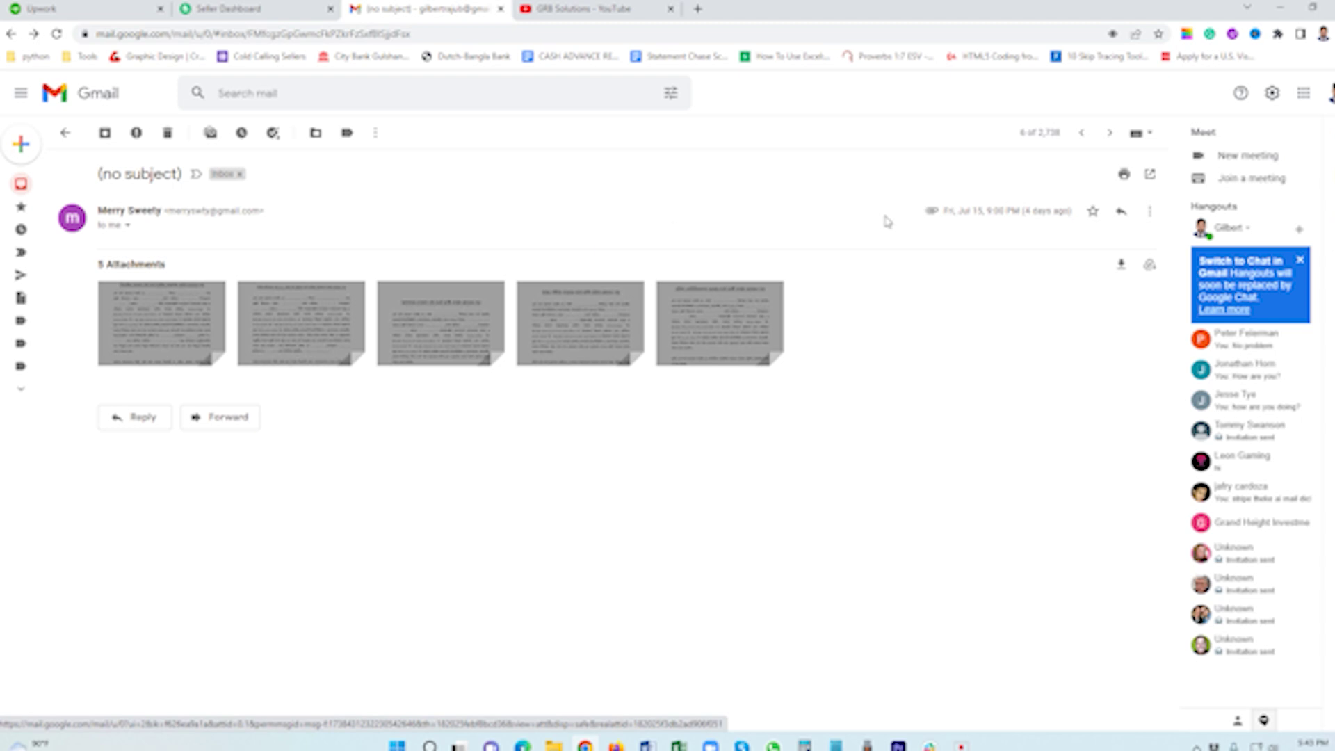
{"action": "left_click", "coordinate": [1304, 97]}
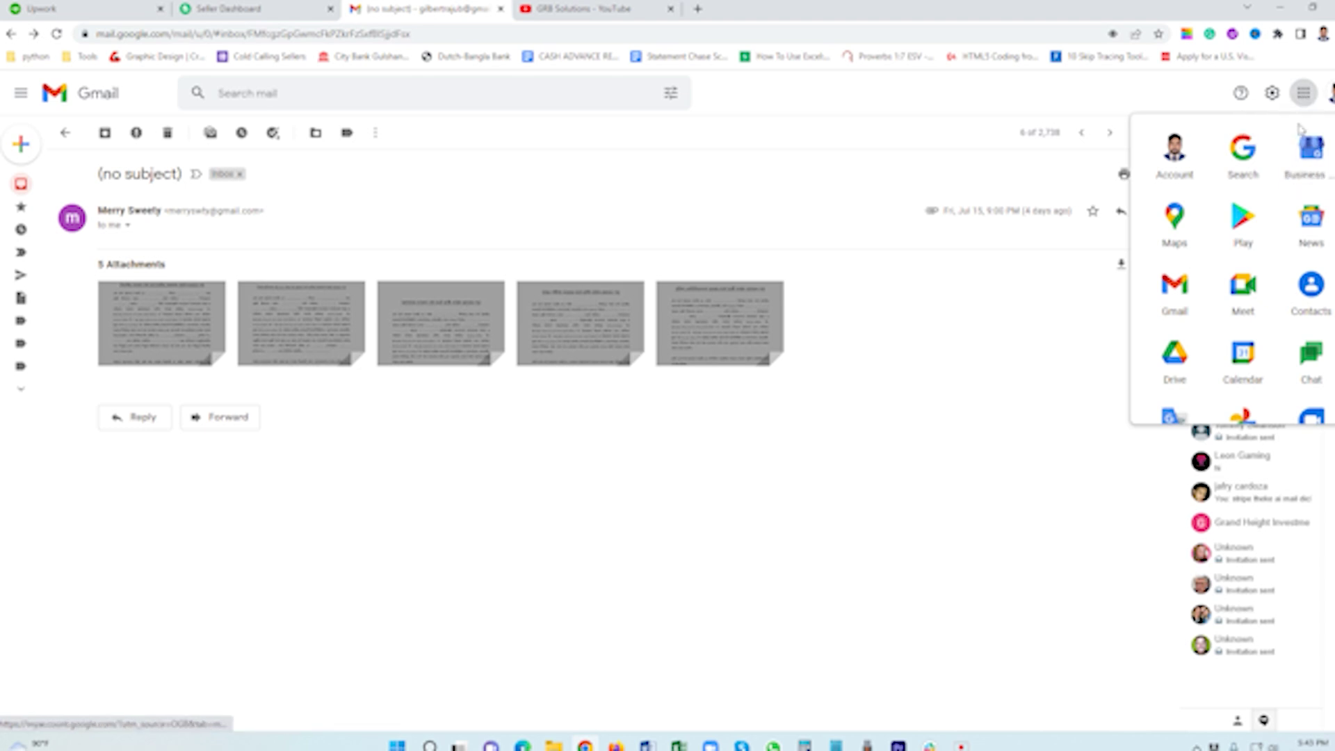
Open Google Drive, find FB_IMG_1657891276108.jpg under Recent, and open it with Google Docs
{"action": "left_click", "coordinate": [1176, 370]}
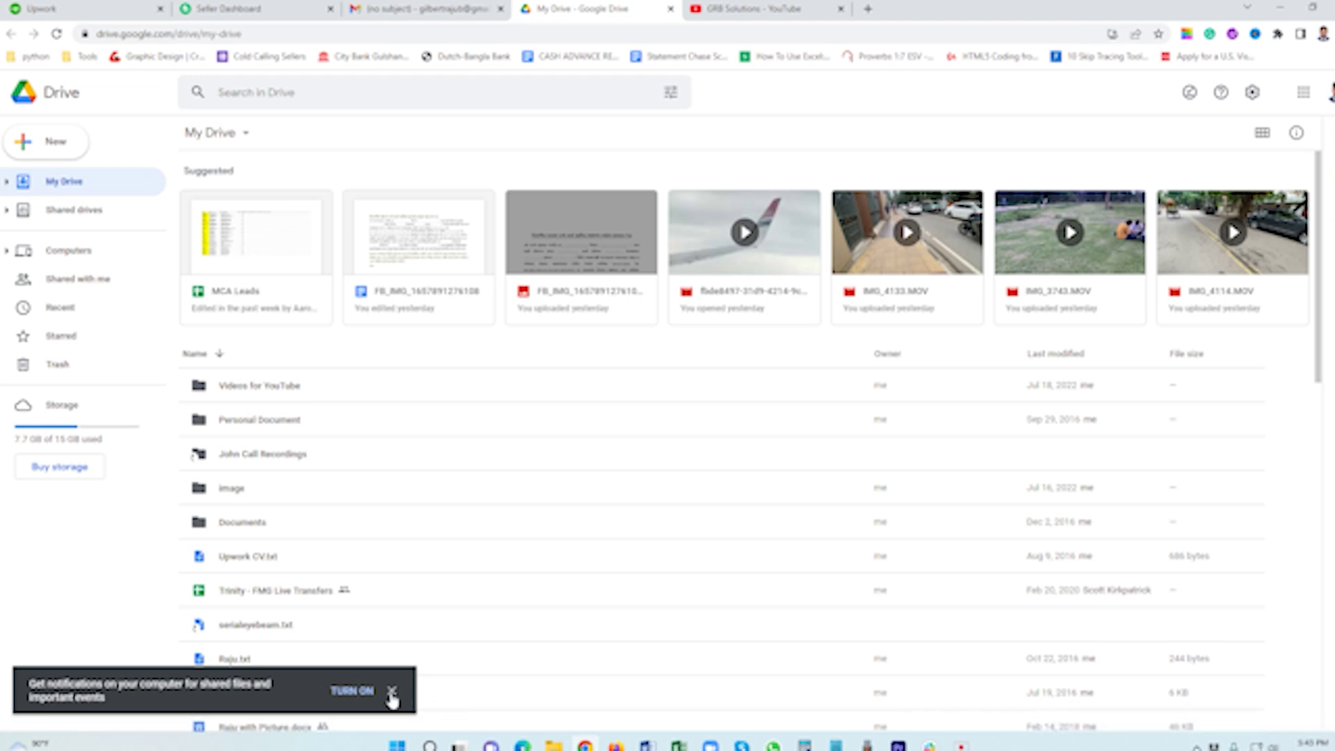
{"action": "left_click", "coordinate": [392, 692]}
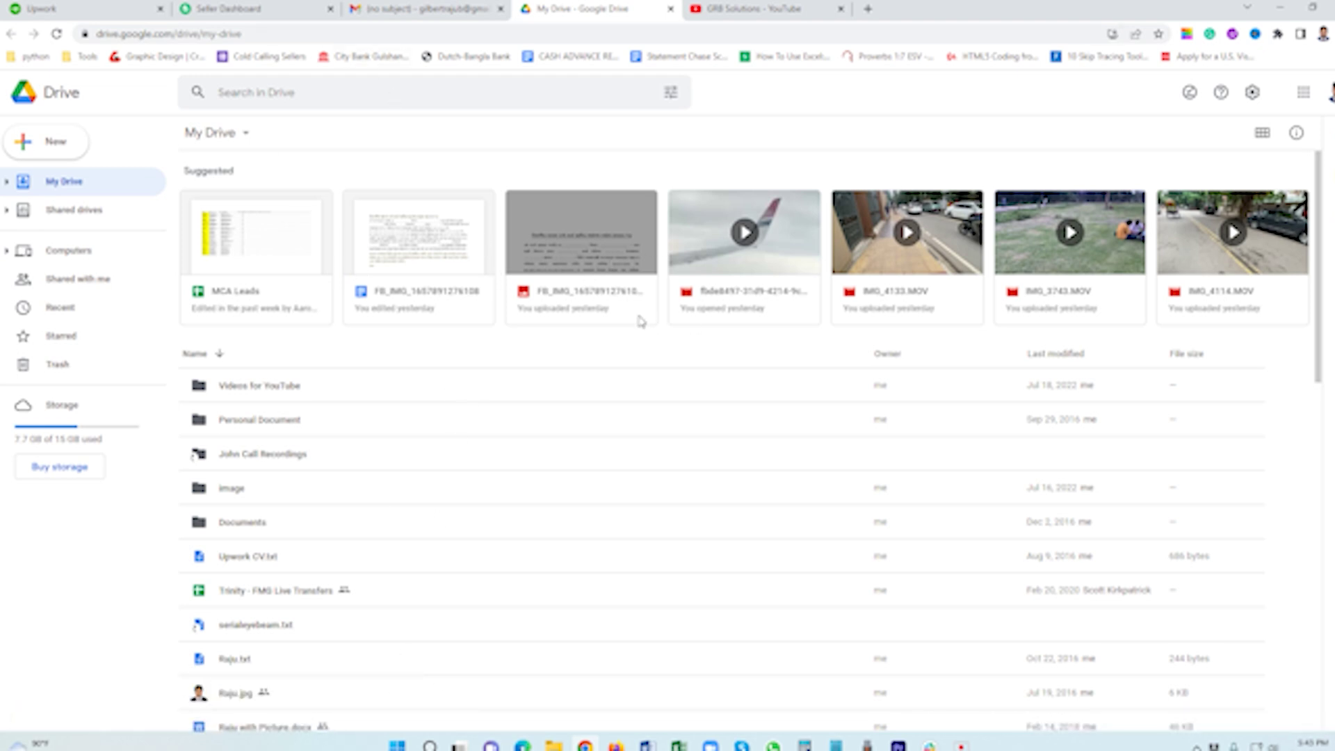
{"action": "left_click", "coordinate": [553, 281]}
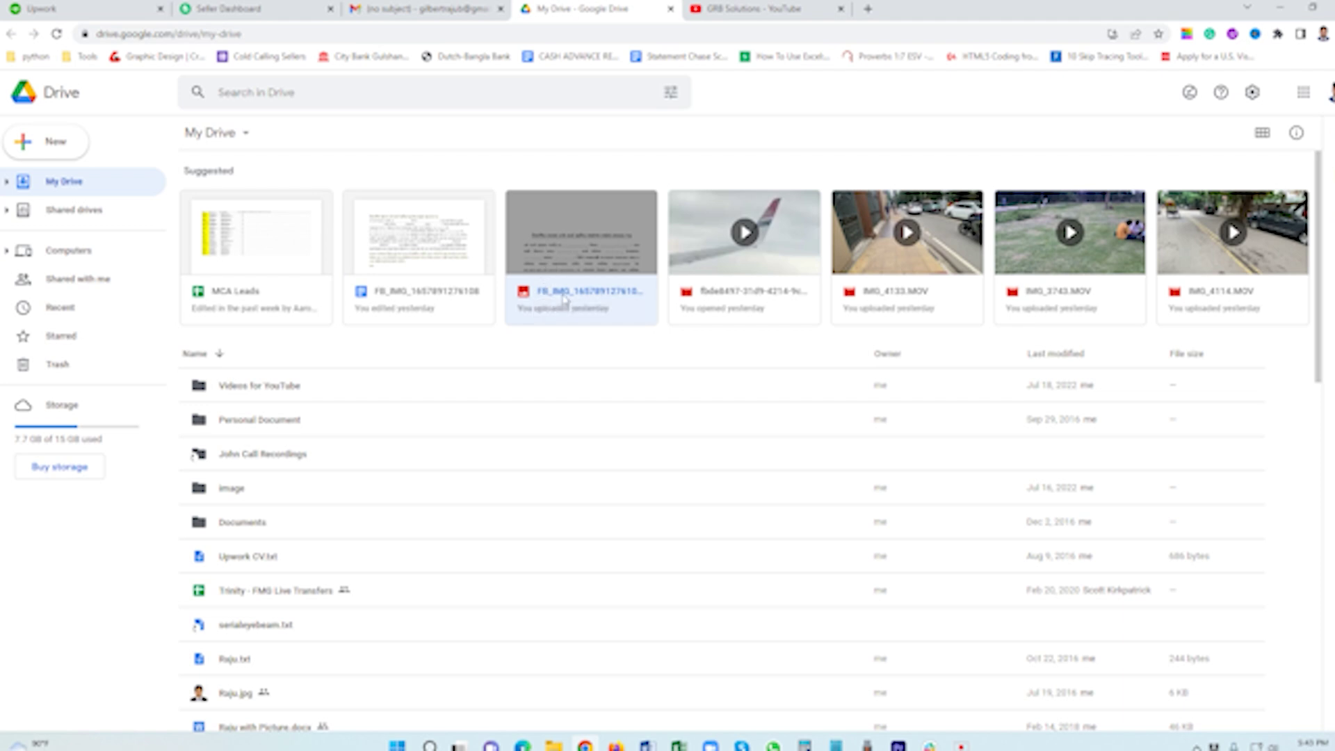
{"action": "left_click", "coordinate": [61, 307]}
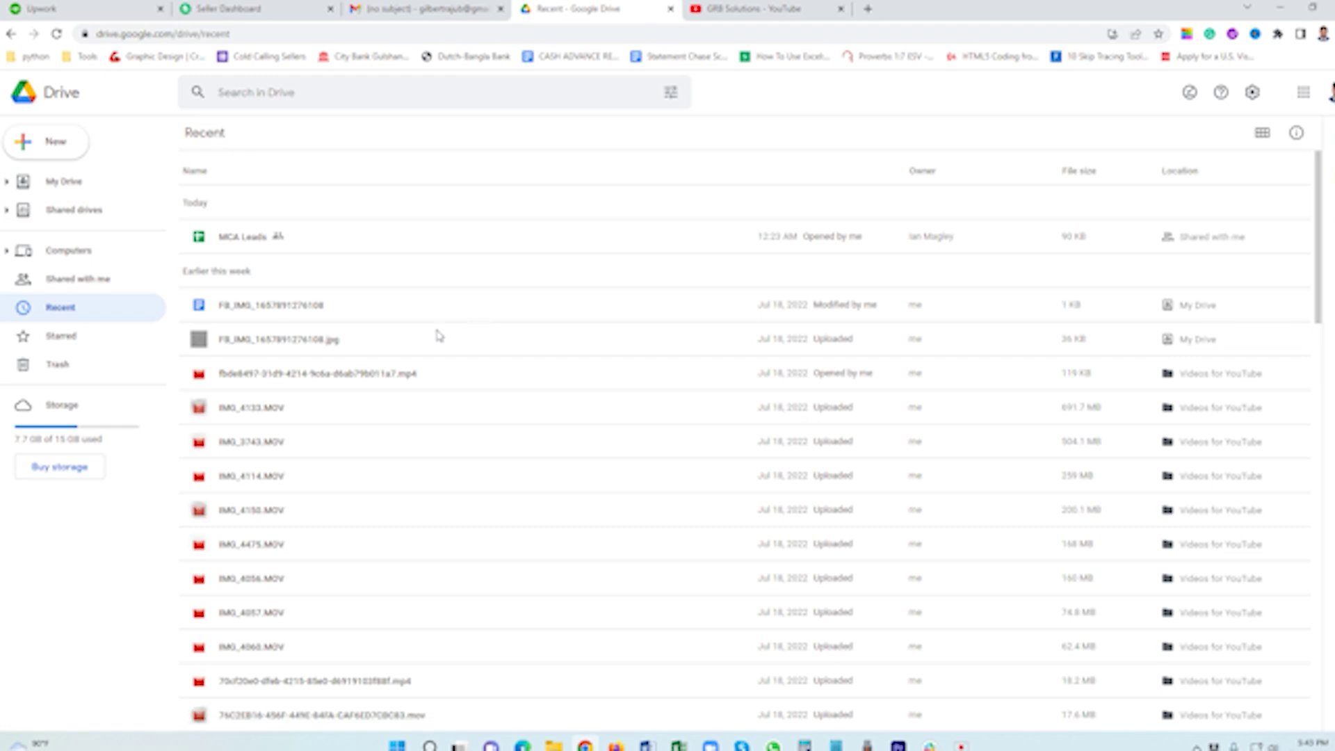
{"action": "left_click", "coordinate": [285, 343]}
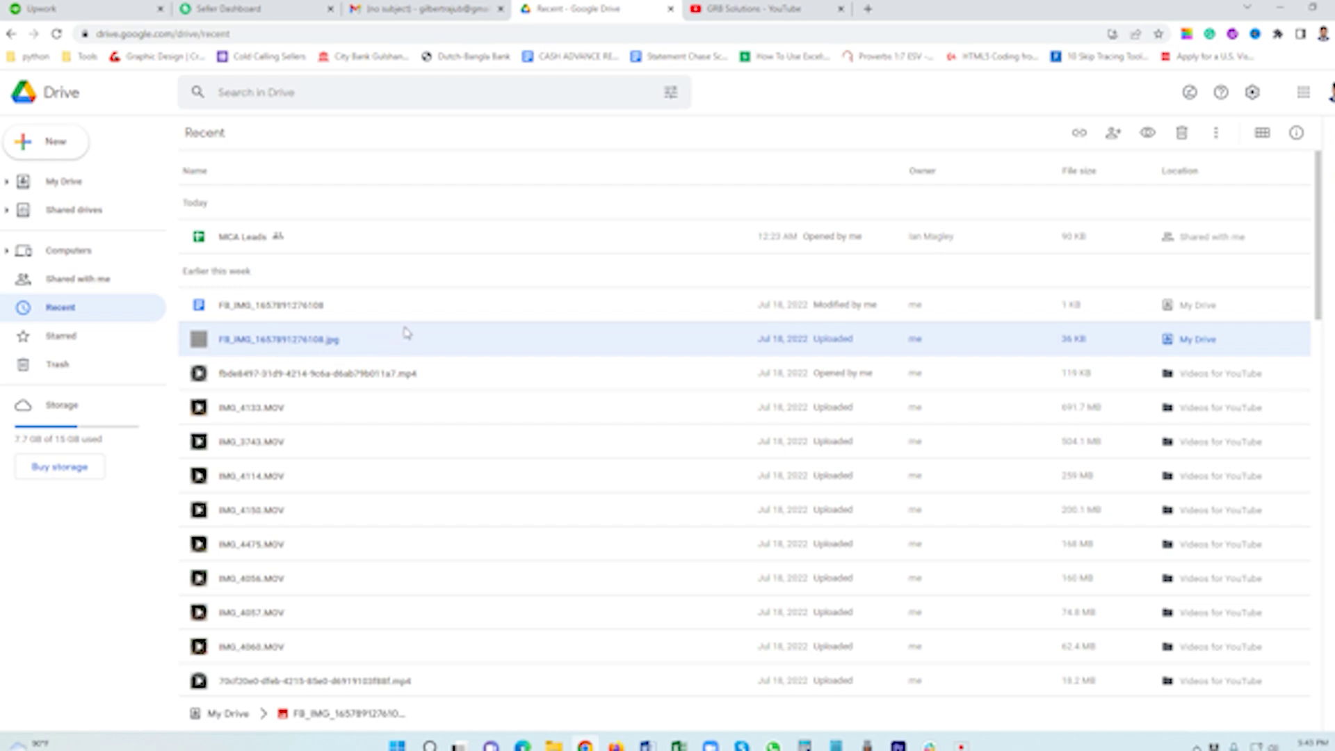
{"action": "right_click", "coordinate": [320, 340]}
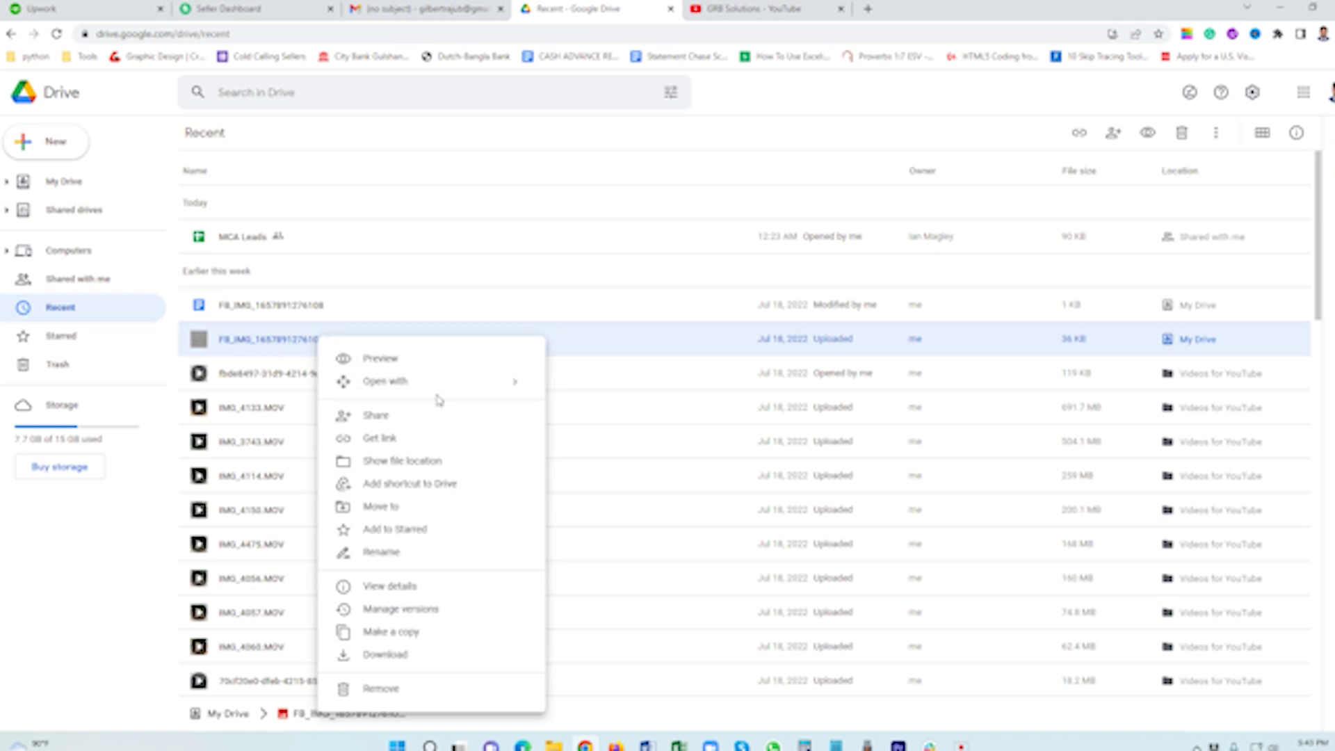
{"action": "mouse_move", "coordinate": [386, 381]}
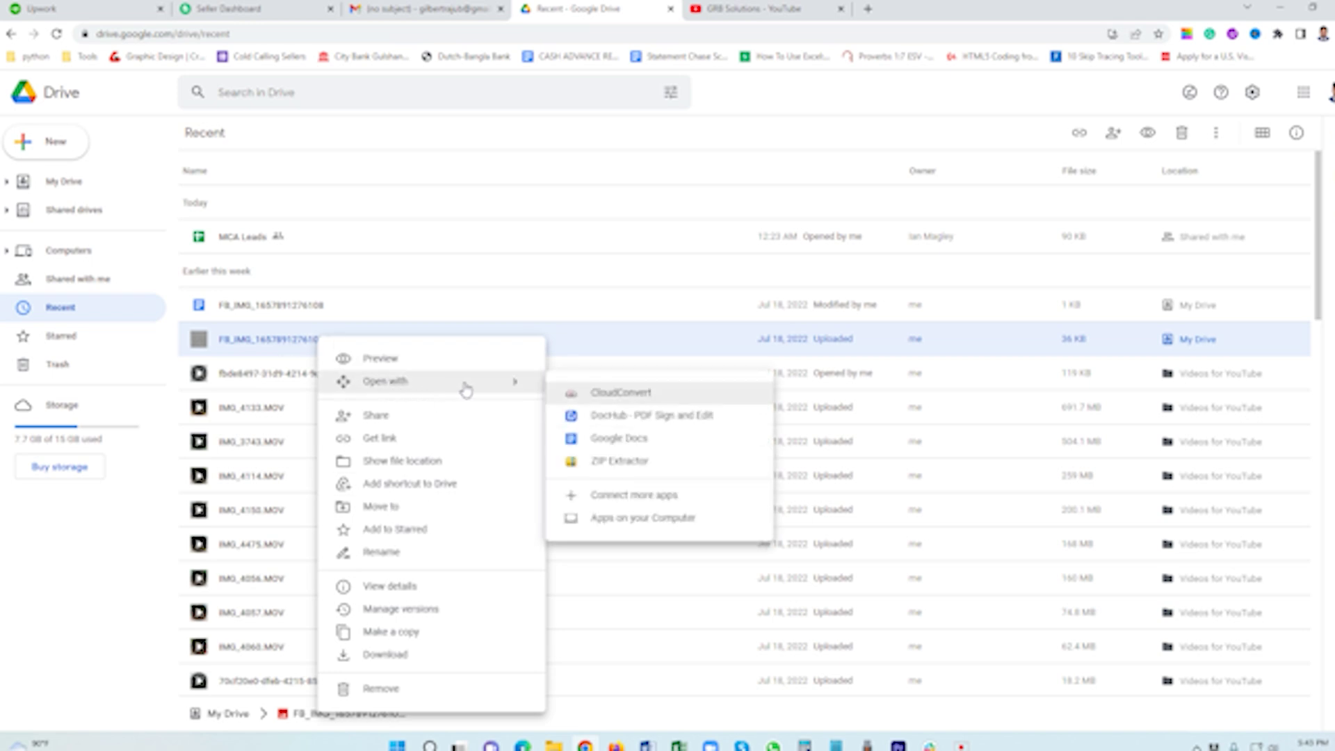
{"action": "left_click", "coordinate": [597, 439]}
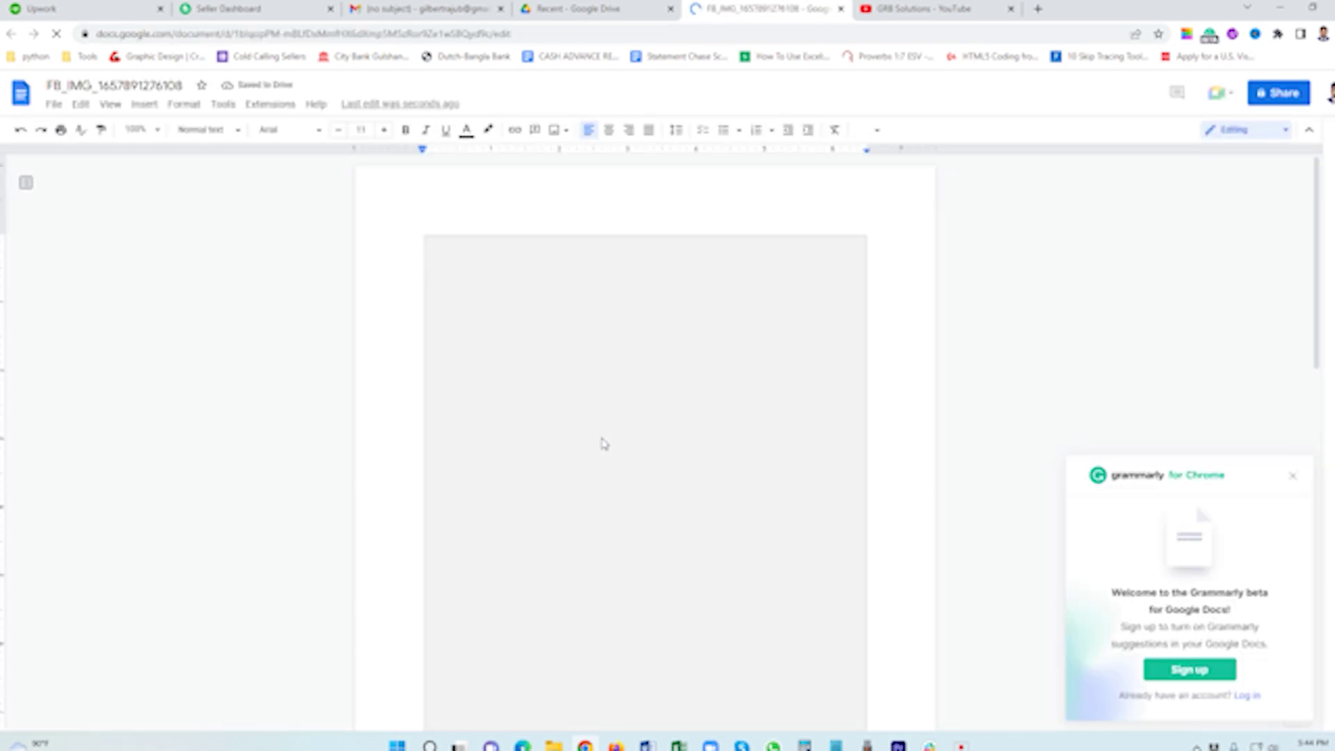
Dismiss the Grammarly popup and scroll down to the OCR-extracted Bengali text below the scan
{"action": "left_click", "coordinate": [1292, 478]}
{"action": "scroll", "coordinate": [584, 486], "scroll_direction": "down", "scroll_amount": 4}
{"action": "scroll", "coordinate": [584, 485], "scroll_direction": "up", "scroll_amount": 4}
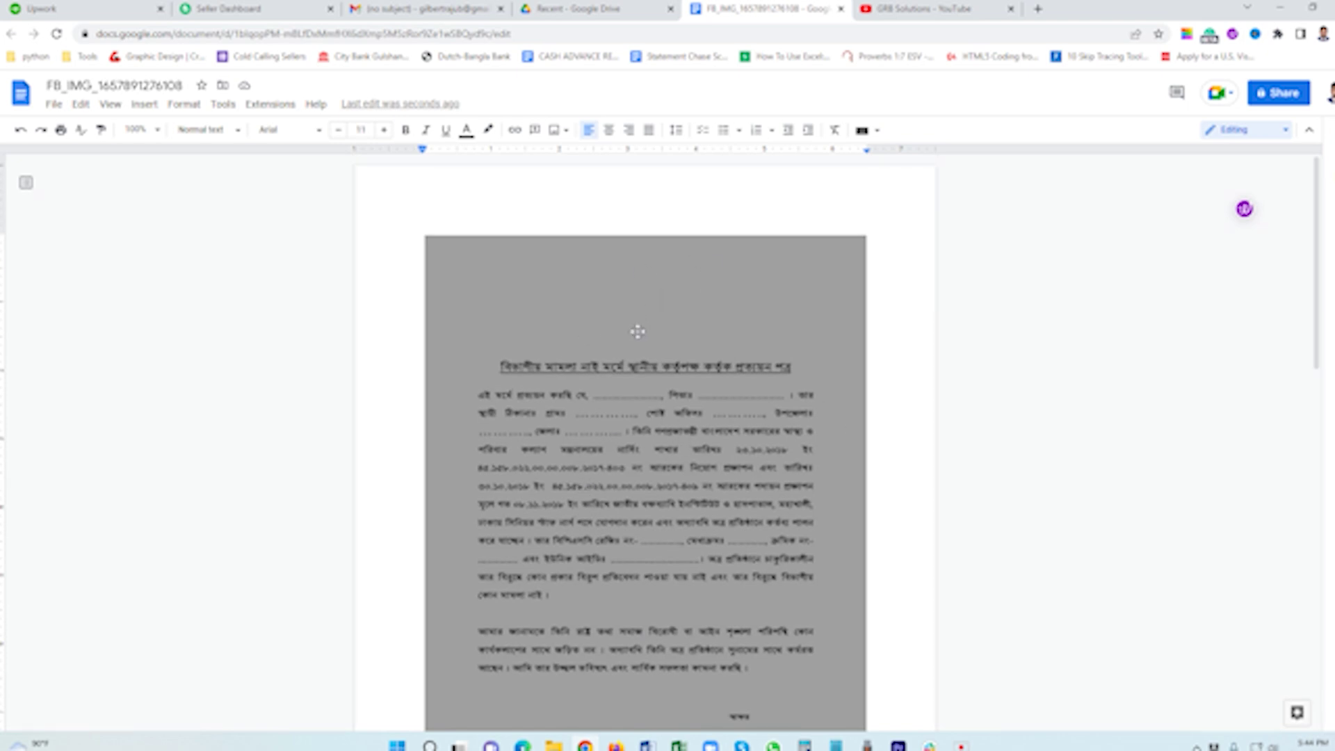
{"action": "scroll", "coordinate": [563, 339], "scroll_direction": "down", "scroll_amount": 1}
{"action": "scroll", "coordinate": [567, 344], "scroll_direction": "down", "scroll_amount": 1}
{"action": "scroll", "coordinate": [571, 347], "scroll_direction": "up", "scroll_amount": 2}
{"action": "scroll", "coordinate": [591, 351], "scroll_direction": "down", "scroll_amount": 1}
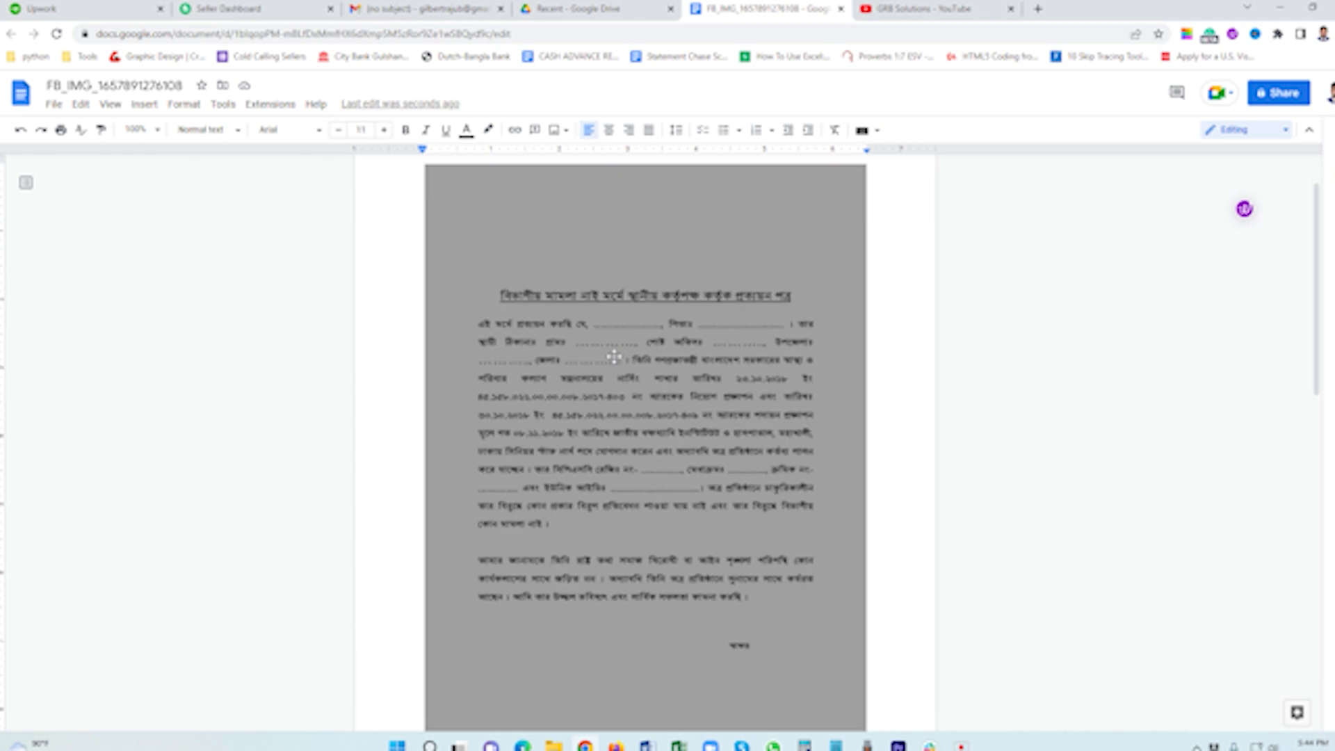
{"action": "scroll", "coordinate": [614, 357], "scroll_direction": "down", "scroll_amount": 3}
{"action": "scroll", "coordinate": [613, 356], "scroll_direction": "down", "scroll_amount": 2}
{"action": "scroll", "coordinate": [614, 356], "scroll_direction": "down", "scroll_amount": 3}
{"action": "scroll", "coordinate": [614, 357], "scroll_direction": "up", "scroll_amount": 2}
{"action": "scroll", "coordinate": [614, 357], "scroll_direction": "up", "scroll_amount": 3}
{"action": "scroll", "coordinate": [556, 369], "scroll_direction": "up", "scroll_amount": 3}
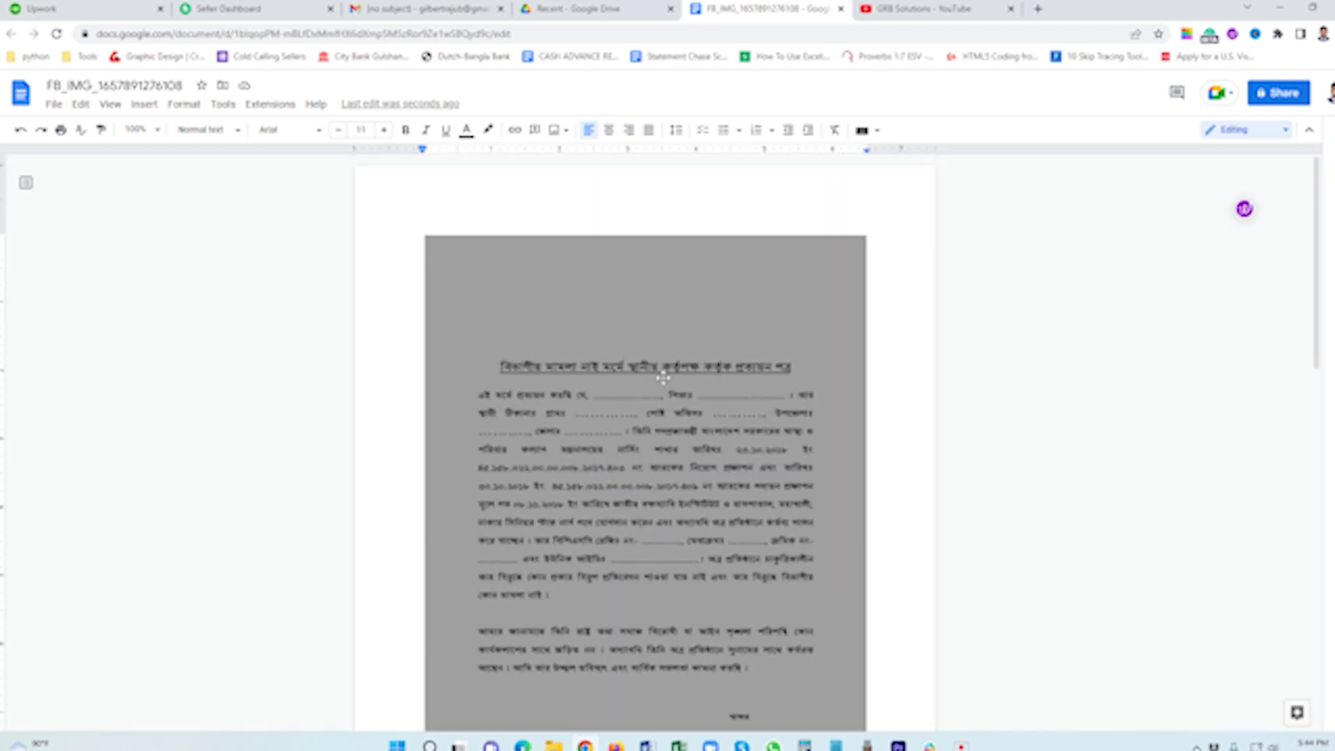
{"action": "scroll", "coordinate": [682, 393], "scroll_direction": "down", "scroll_amount": 6}
{"action": "scroll", "coordinate": [683, 399], "scroll_direction": "down", "scroll_amount": 3}
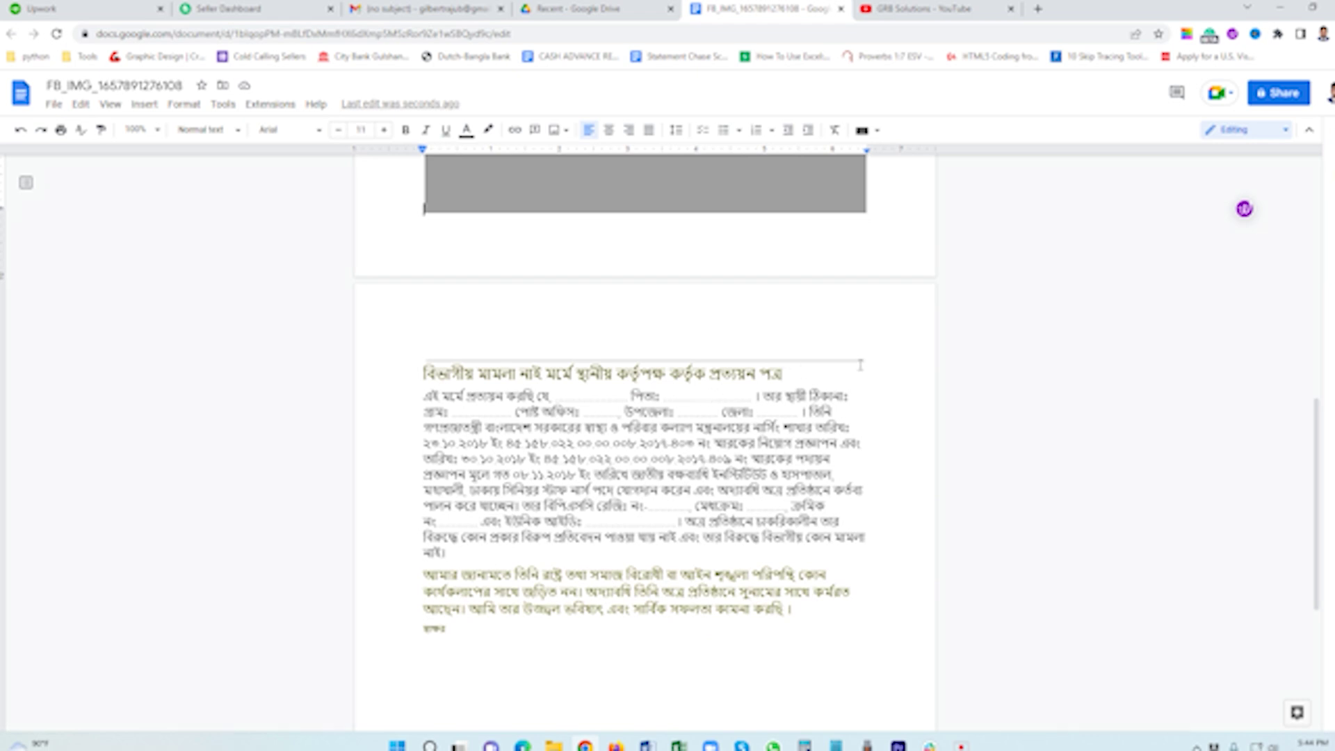
{"action": "left_click_drag", "start_coordinate": [870, 362], "coordinate": [466, 360]}
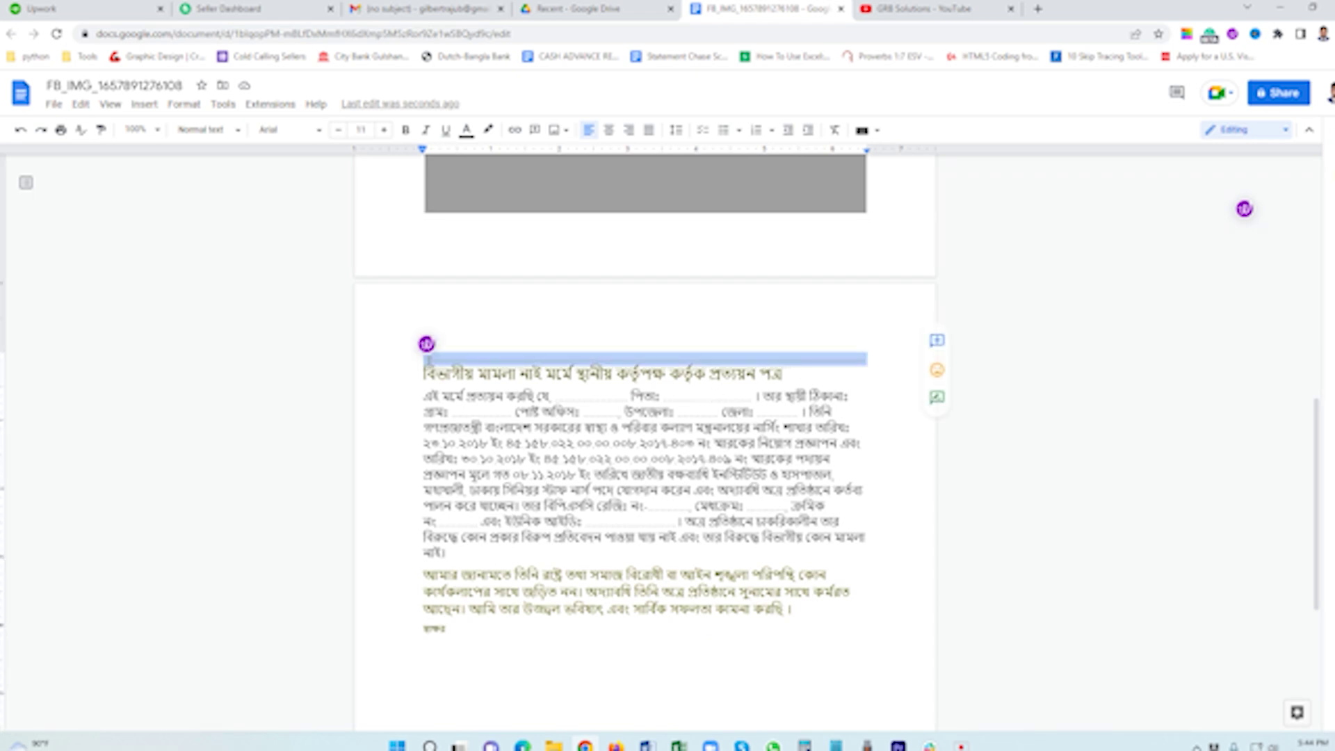
{"action": "key", "text": "BackSpace"}
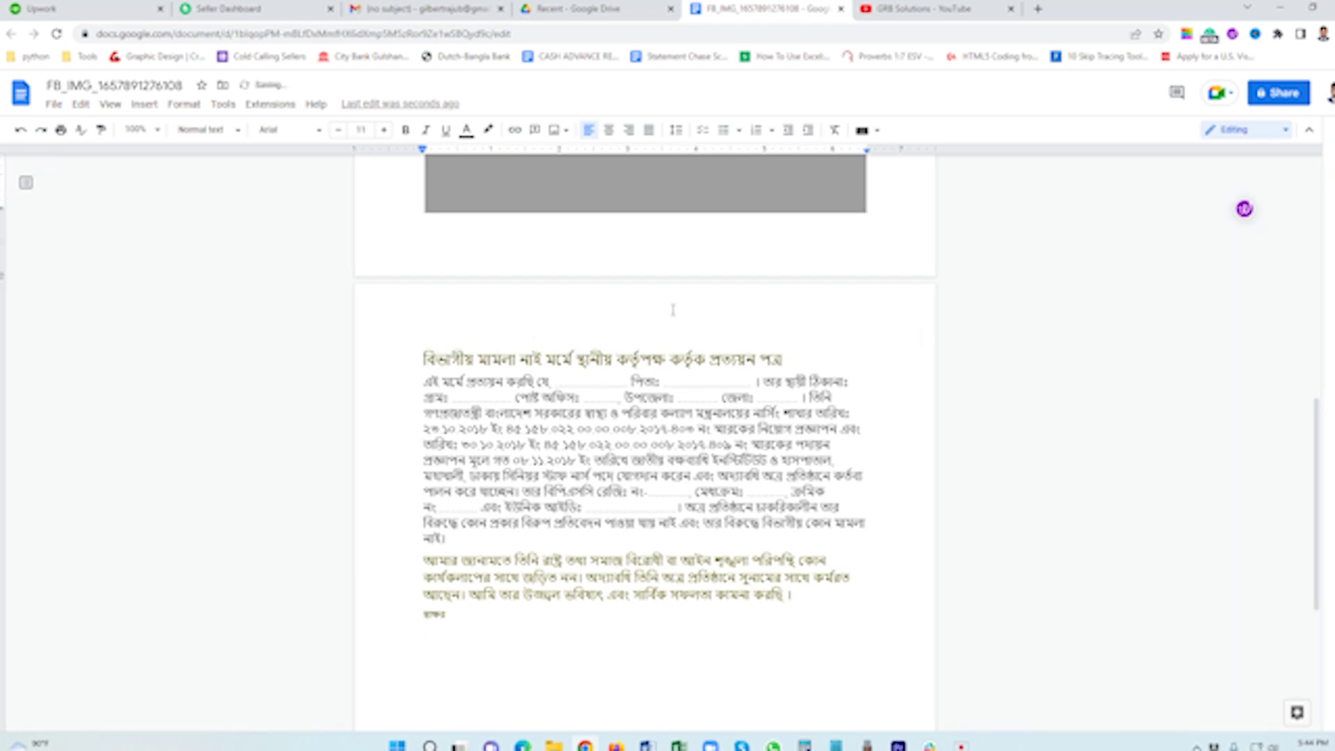
{"action": "scroll", "coordinate": [673, 309], "scroll_direction": "up", "scroll_amount": 3}
{"action": "scroll", "coordinate": [672, 310], "scroll_direction": "down", "scroll_amount": 1}
{"action": "scroll", "coordinate": [672, 309], "scroll_direction": "down", "scroll_amount": 5}
{"action": "scroll", "coordinate": [672, 310], "scroll_direction": "up", "scroll_amount": 4}
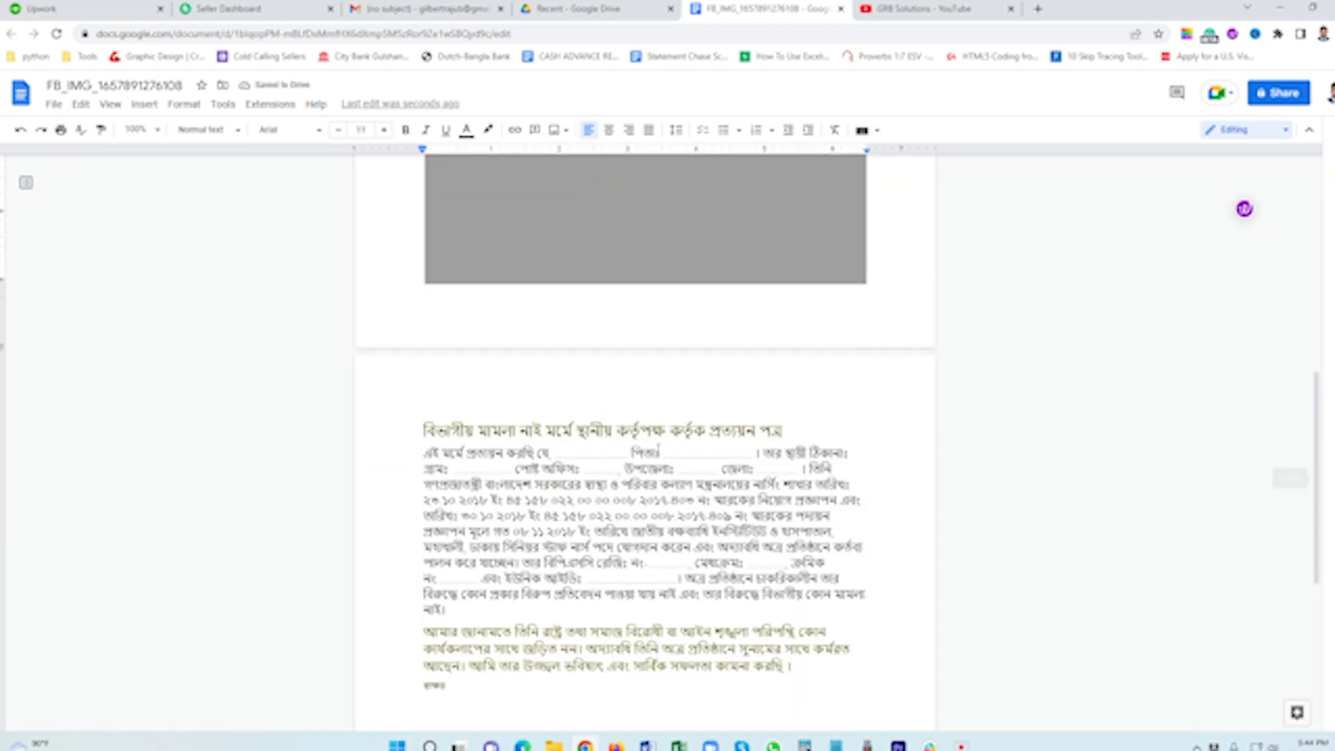
{"action": "scroll", "coordinate": [630, 484], "scroll_direction": "down", "scroll_amount": 5}
{"action": "key", "text": "Return"}
{"action": "key", "text": "Return"}
{"action": "type", "text": "ধন্যবাদ"}
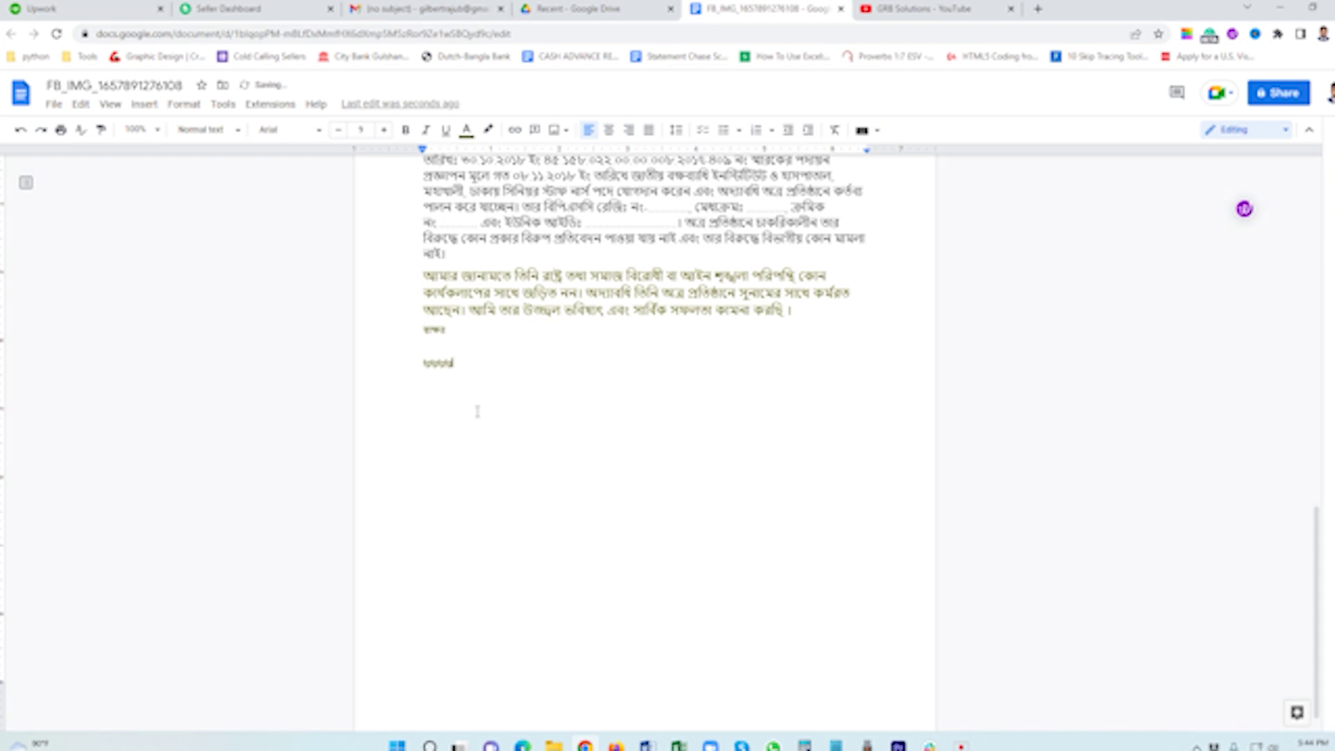
{"action": "key", "text": "BackSpace"}
{"action": "key", "text": "BackSpace"}
{"action": "key", "text": "BackSpace"}
{"action": "key", "text": "BackSpace"}
{"action": "scroll", "coordinate": [478, 411], "scroll_direction": "up", "scroll_amount": 5}
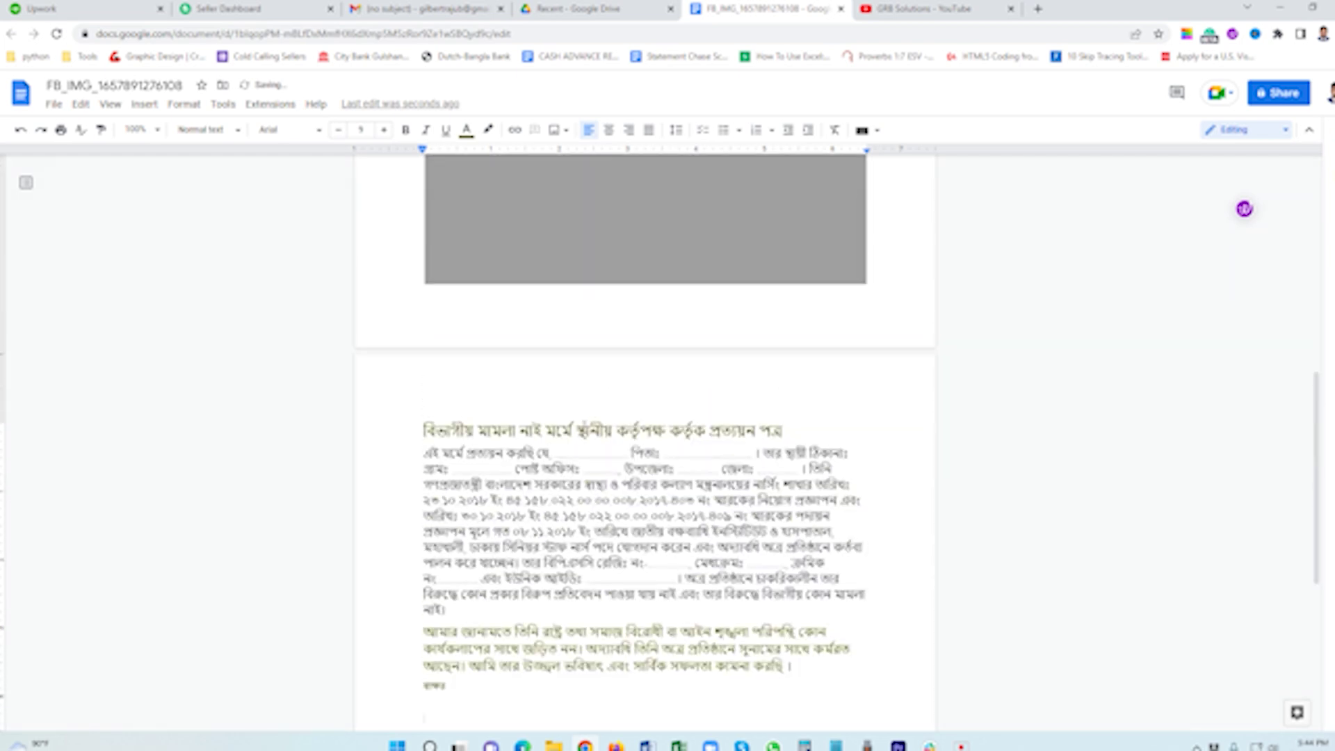
{"action": "scroll", "coordinate": [882, 457], "scroll_direction": "up", "scroll_amount": 5}
{"action": "scroll", "coordinate": [881, 457], "scroll_direction": "up", "scroll_amount": 3}
{"action": "scroll", "coordinate": [881, 457], "scroll_direction": "up", "scroll_amount": 2}
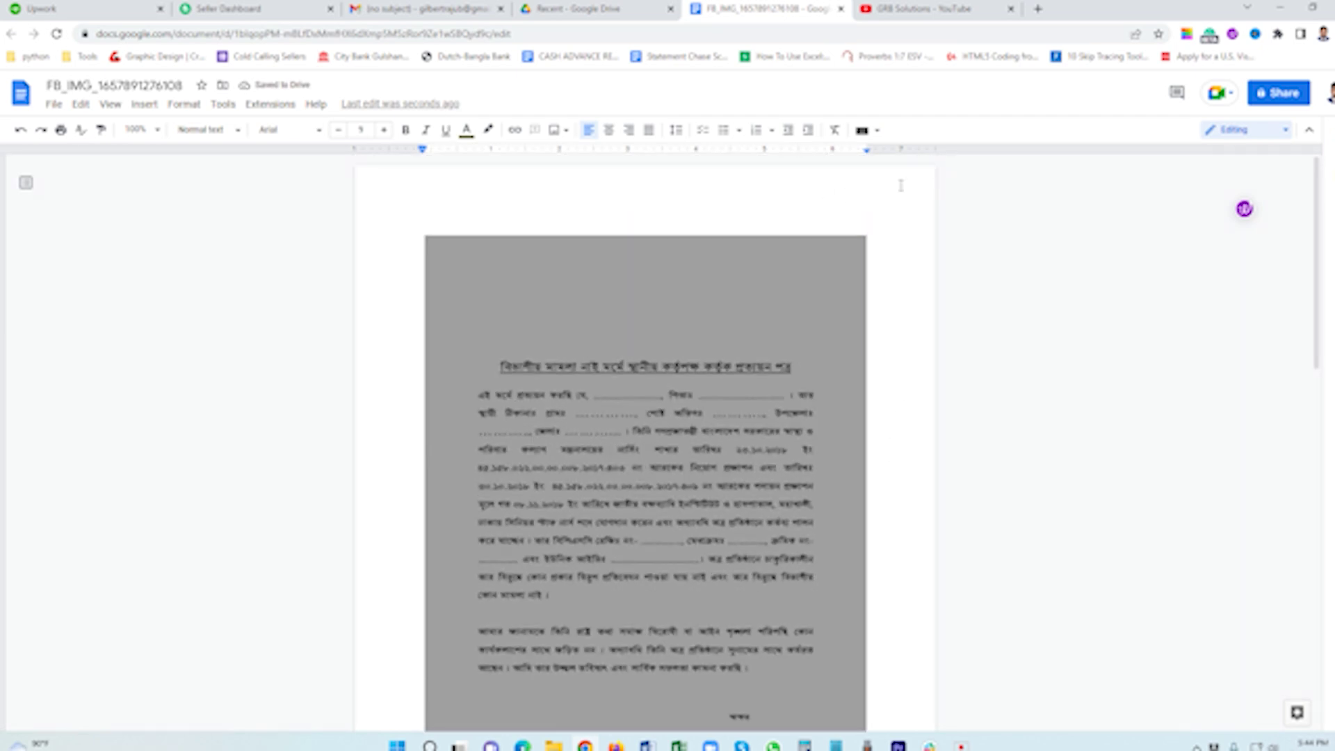
{"action": "scroll", "coordinate": [751, 364], "scroll_direction": "down", "scroll_amount": 2}
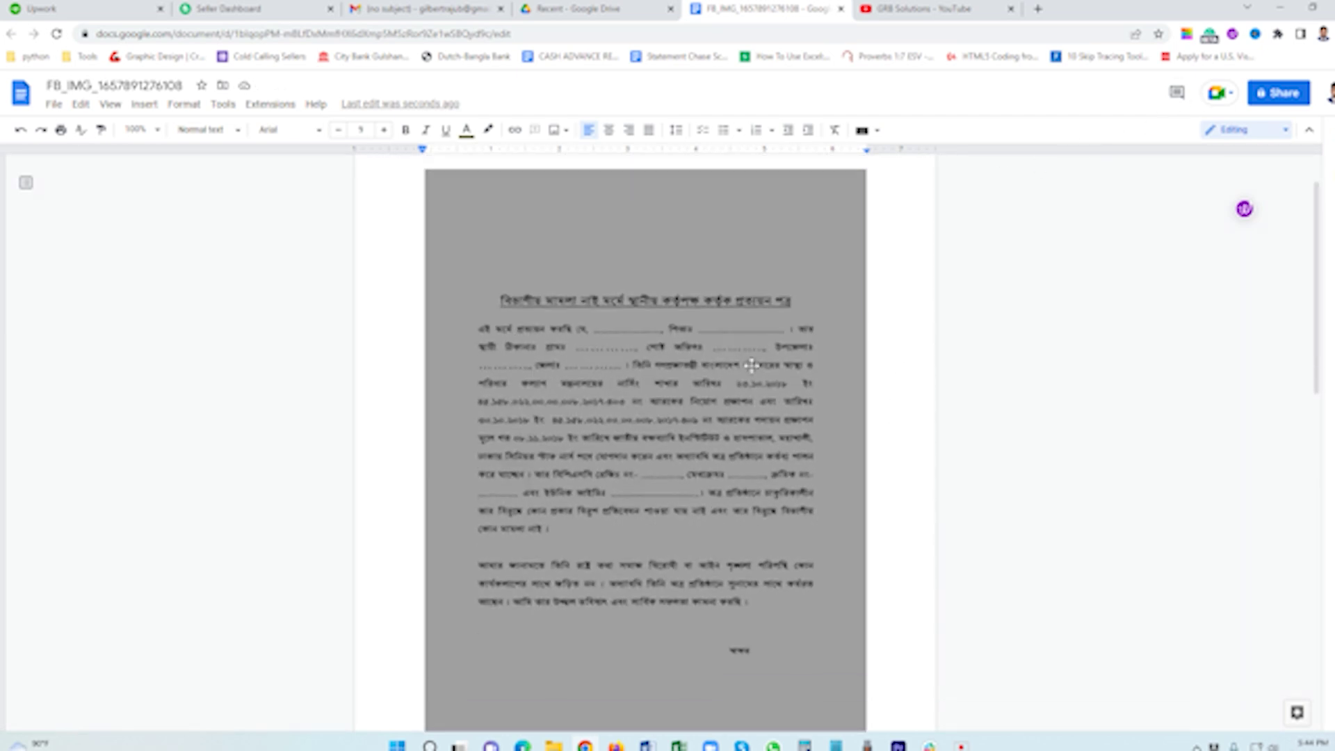
{"action": "scroll", "coordinate": [651, 337], "scroll_direction": "down", "scroll_amount": 5}
{"action": "scroll", "coordinate": [650, 337], "scroll_direction": "down", "scroll_amount": 5}
{"action": "scroll", "coordinate": [650, 337], "scroll_direction": "up", "scroll_amount": 3}
{"action": "scroll", "coordinate": [651, 337], "scroll_direction": "up", "scroll_amount": 3}
{"action": "scroll", "coordinate": [651, 337], "scroll_direction": "up", "scroll_amount": 4}
{"action": "scroll", "coordinate": [651, 337], "scroll_direction": "up", "scroll_amount": 1}
{"action": "scroll", "coordinate": [651, 337], "scroll_direction": "up", "scroll_amount": 3}
{"action": "scroll", "coordinate": [648, 337], "scroll_direction": "down", "scroll_amount": 8}
{"action": "scroll", "coordinate": [648, 337], "scroll_direction": "down", "scroll_amount": 2}
{"action": "mouse_move", "coordinate": [423, 359]}
{"action": "left_mouse_down"}
{"action": "mouse_move", "coordinate": [678, 523]}
{"action": "mouse_move", "coordinate": [798, 581]}
{"action": "left_mouse_up"}
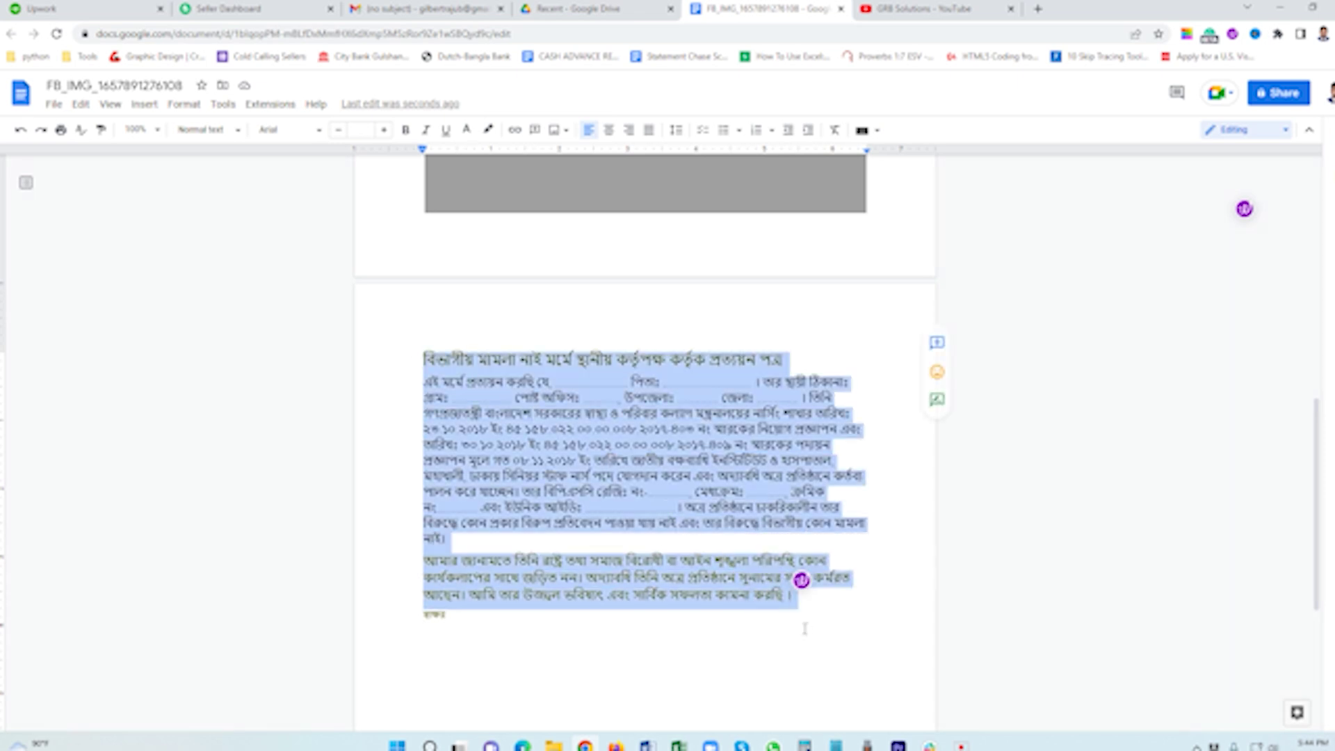
Delete the scanned page image from the document
{"action": "left_click", "coordinate": [760, 609]}
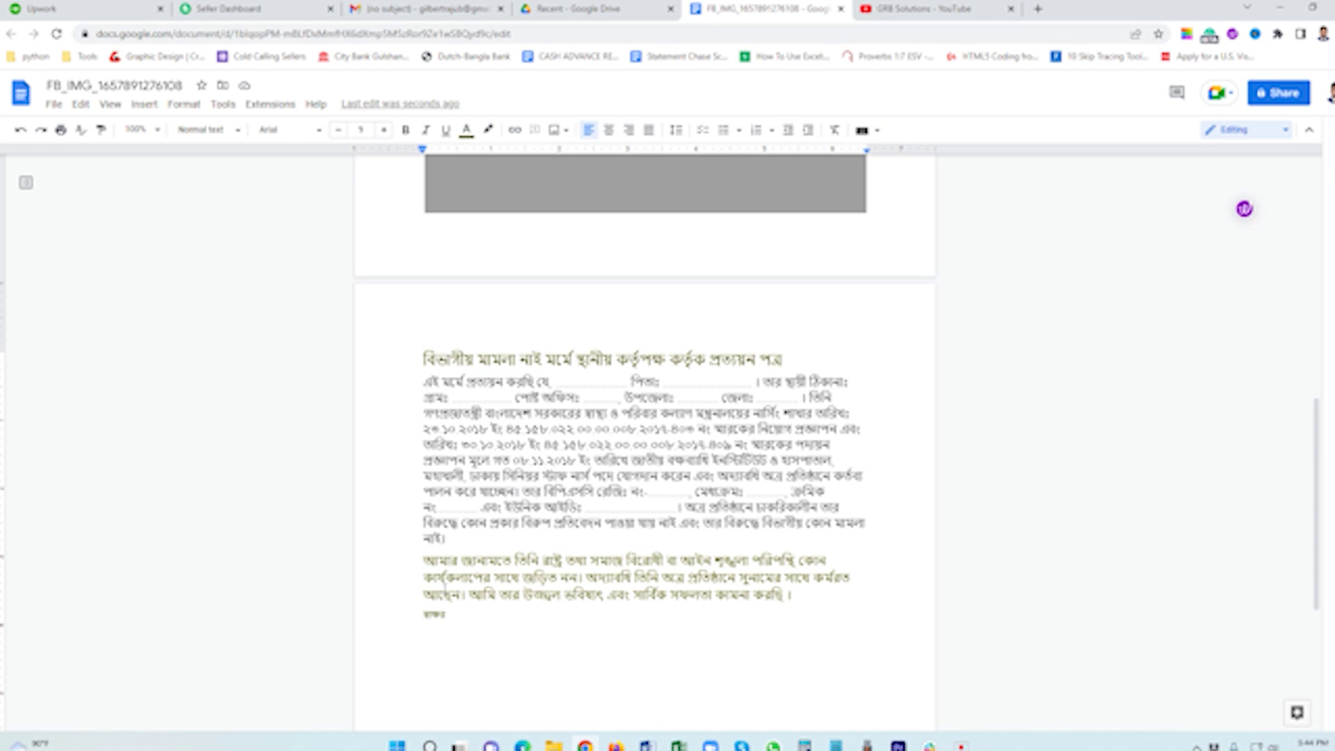
{"action": "scroll", "coordinate": [607, 651], "scroll_direction": "up", "scroll_amount": 4}
{"action": "scroll", "coordinate": [607, 650], "scroll_direction": "up", "scroll_amount": 5}
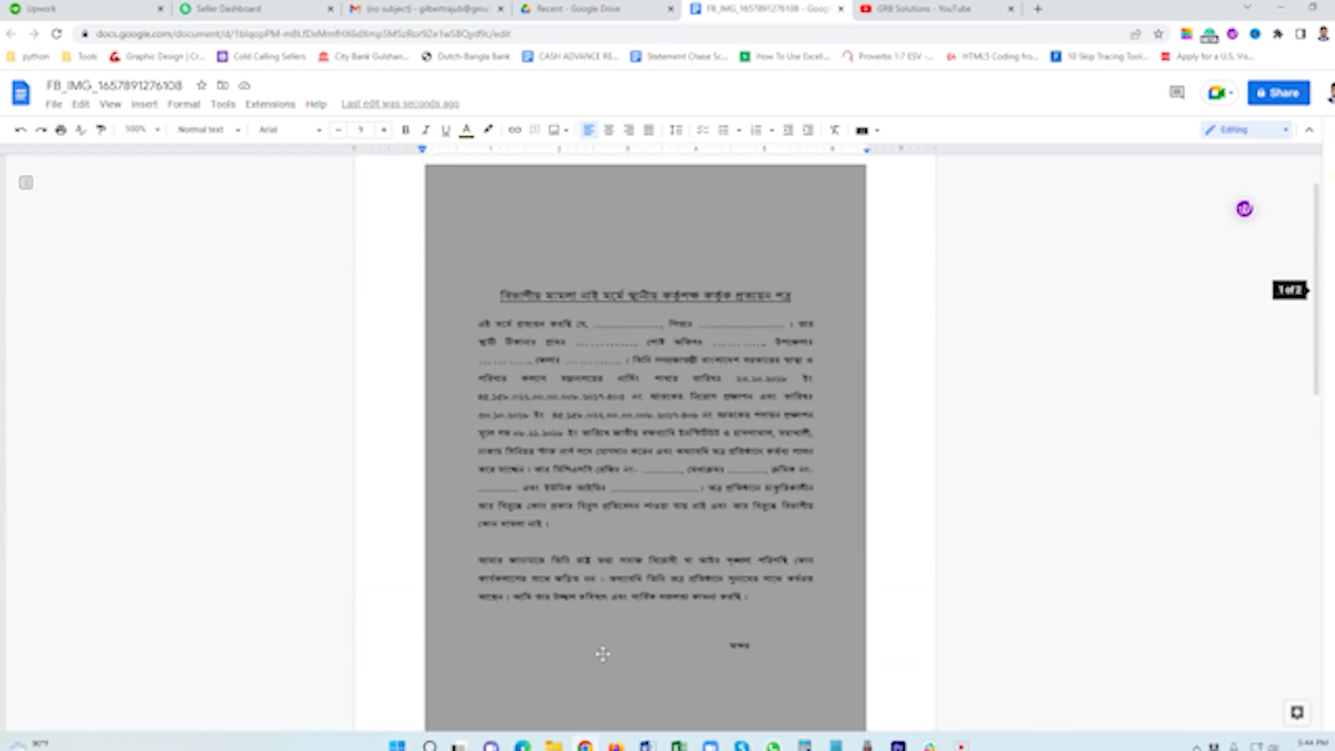
{"action": "scroll", "coordinate": [605, 653], "scroll_direction": "down", "scroll_amount": 4}
{"action": "scroll", "coordinate": [604, 656], "scroll_direction": "down", "scroll_amount": 5}
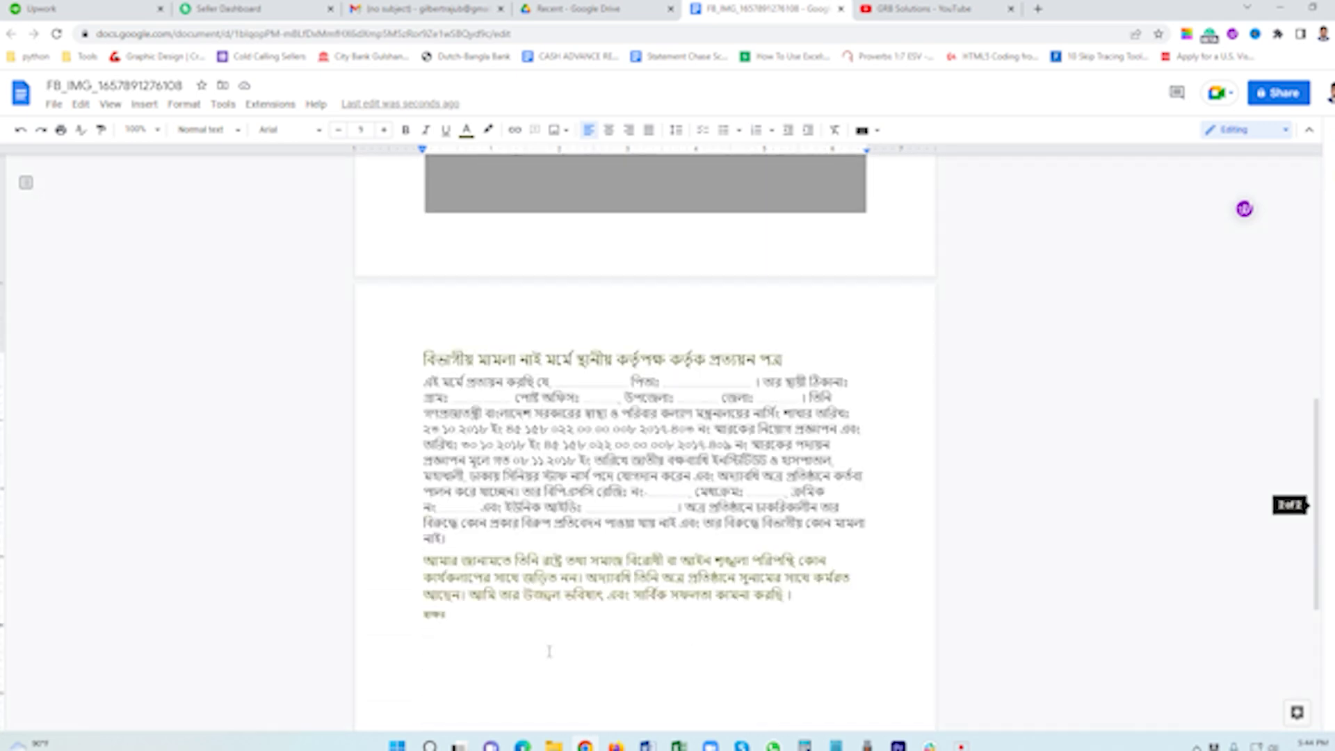
{"action": "left_click_drag", "start_coordinate": [504, 641], "coordinate": [390, 353]}
{"action": "left_click", "coordinate": [477, 646]}
{"action": "scroll", "coordinate": [554, 297], "scroll_direction": "up", "scroll_amount": 3}
{"action": "left_click", "coordinate": [575, 361]}
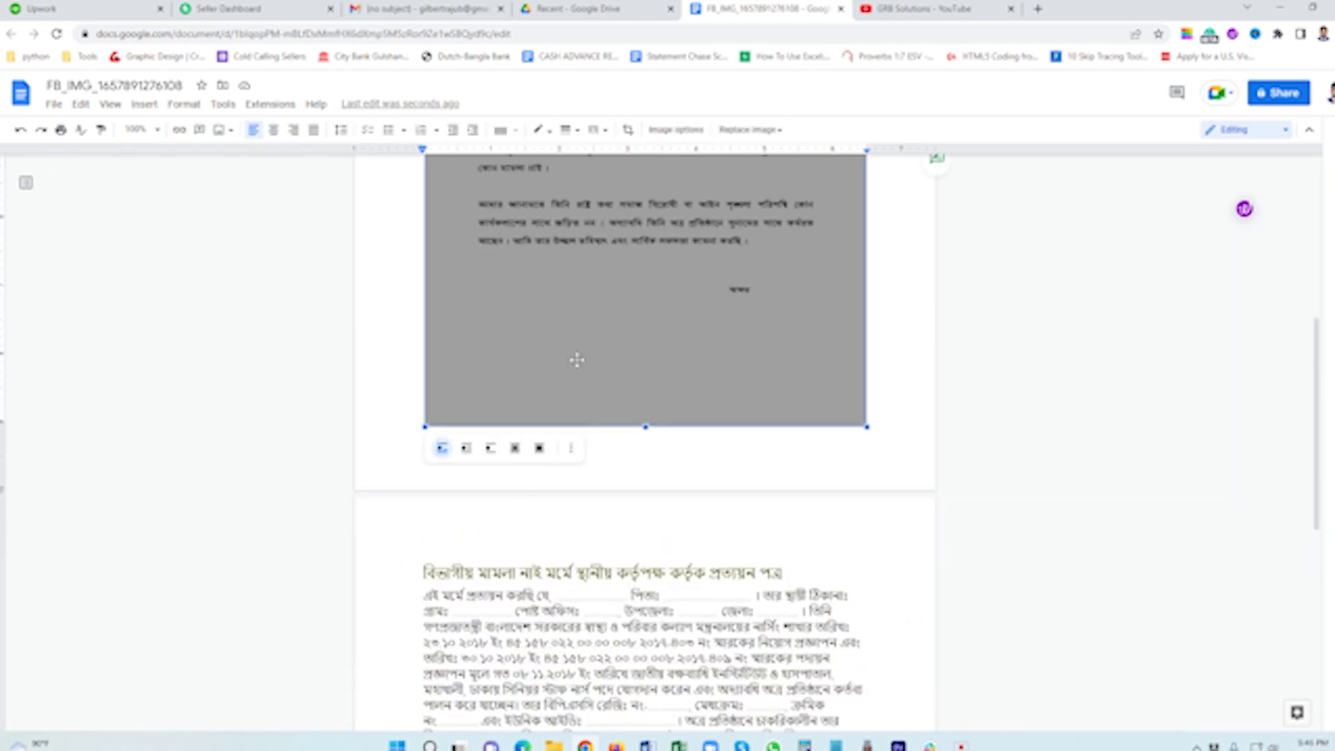
{"action": "key", "text": "Delete"}
Underline the Bangla title and insert a blank line before the first body paragraph
{"action": "scroll", "coordinate": [577, 361], "scroll_direction": "up", "scroll_amount": 1}
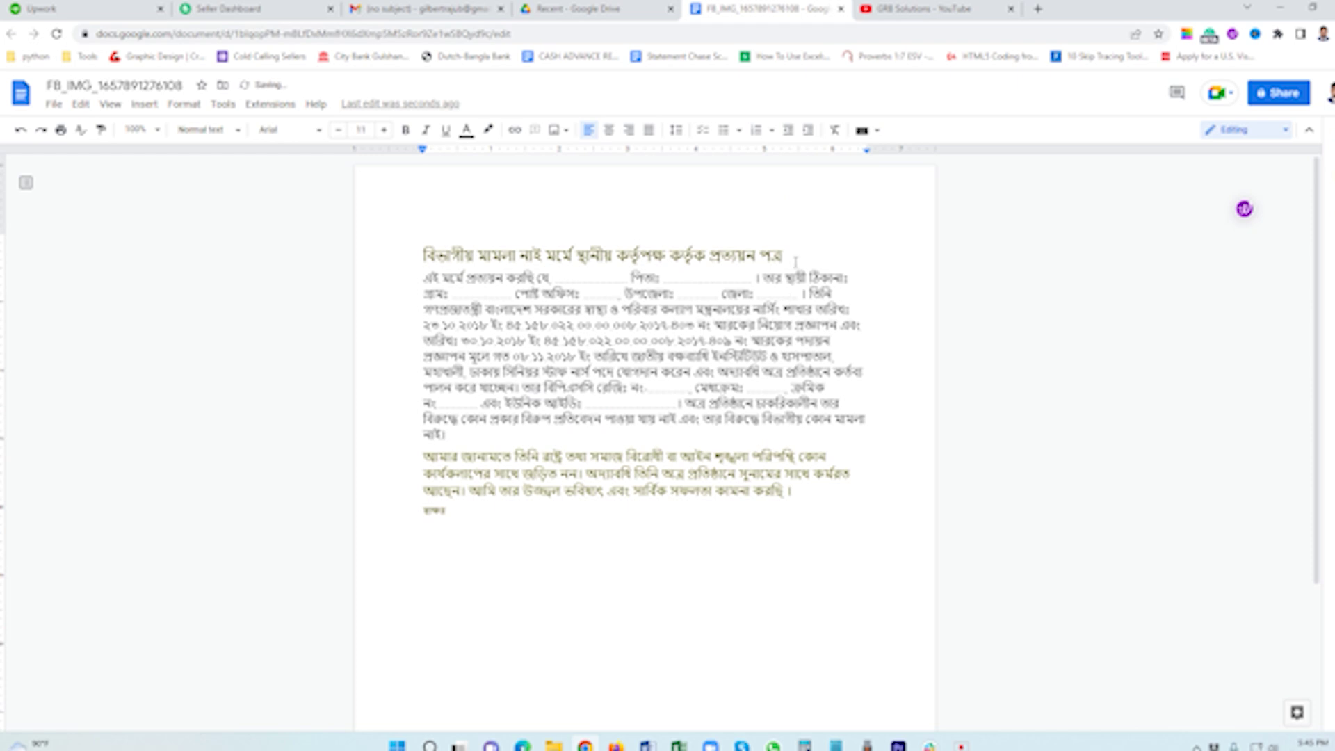
{"action": "left_click_drag", "start_coordinate": [787, 256], "coordinate": [398, 252]}
{"action": "left_click", "coordinate": [445, 130]}
{"action": "left_click", "coordinate": [616, 627]}
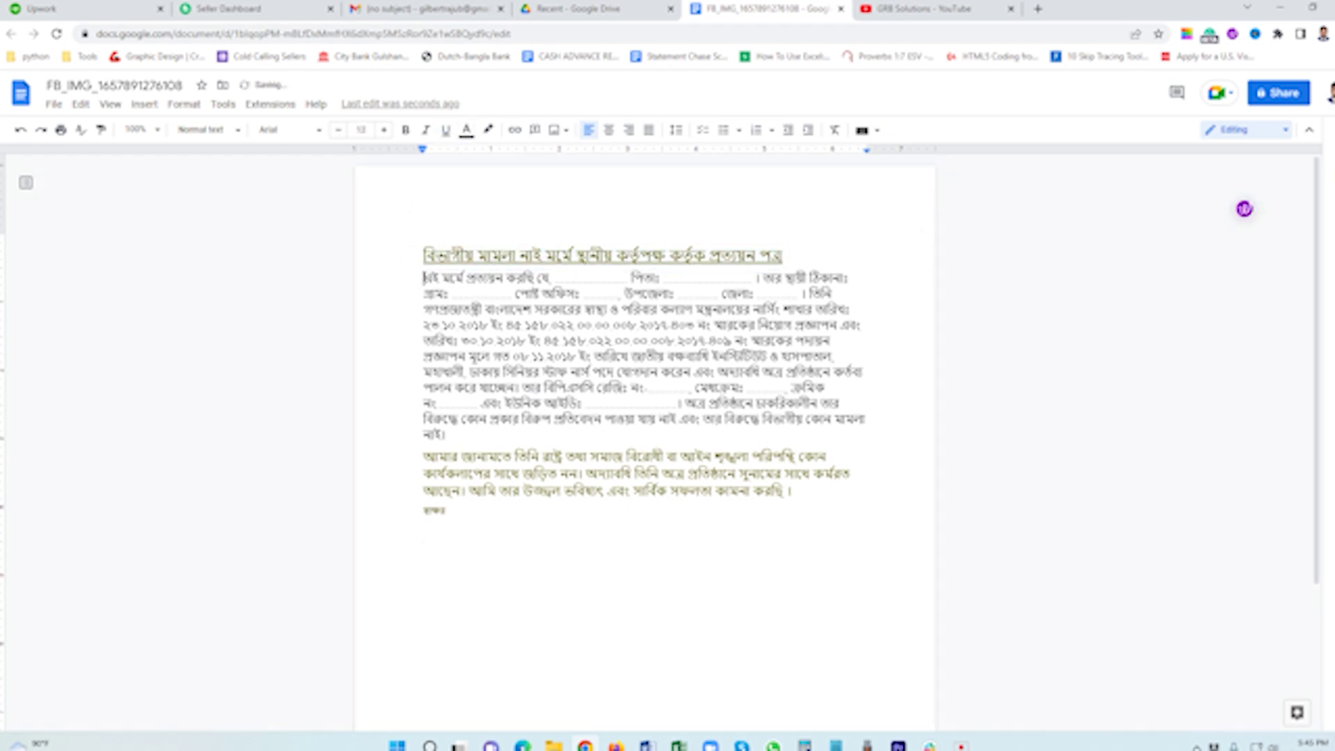
{"action": "key", "text": "Return"}
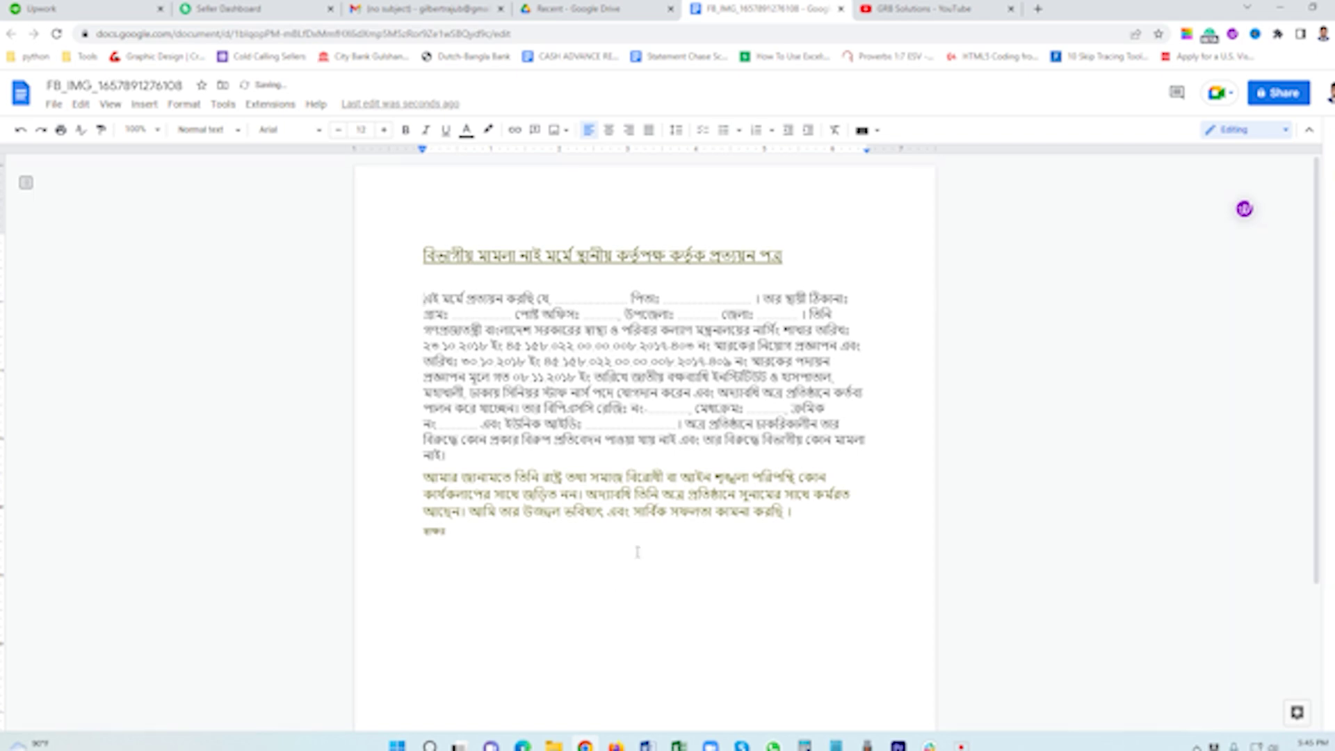
{"action": "scroll", "coordinate": [630, 522], "scroll_direction": "down", "scroll_amount": 3}
{"action": "scroll", "coordinate": [628, 511], "scroll_direction": "up", "scroll_amount": 3}
{"action": "left_click", "coordinate": [54, 105]}
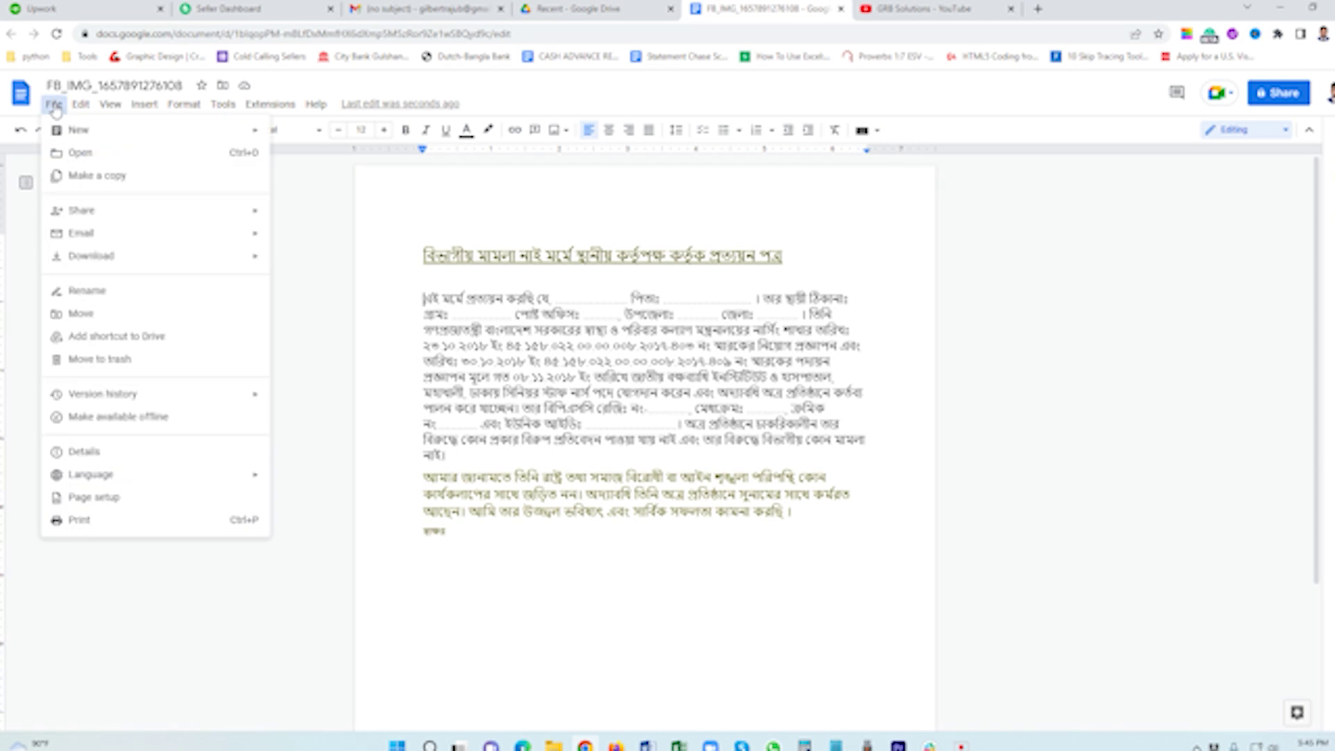
{"action": "mouse_move", "coordinate": [91, 256]}
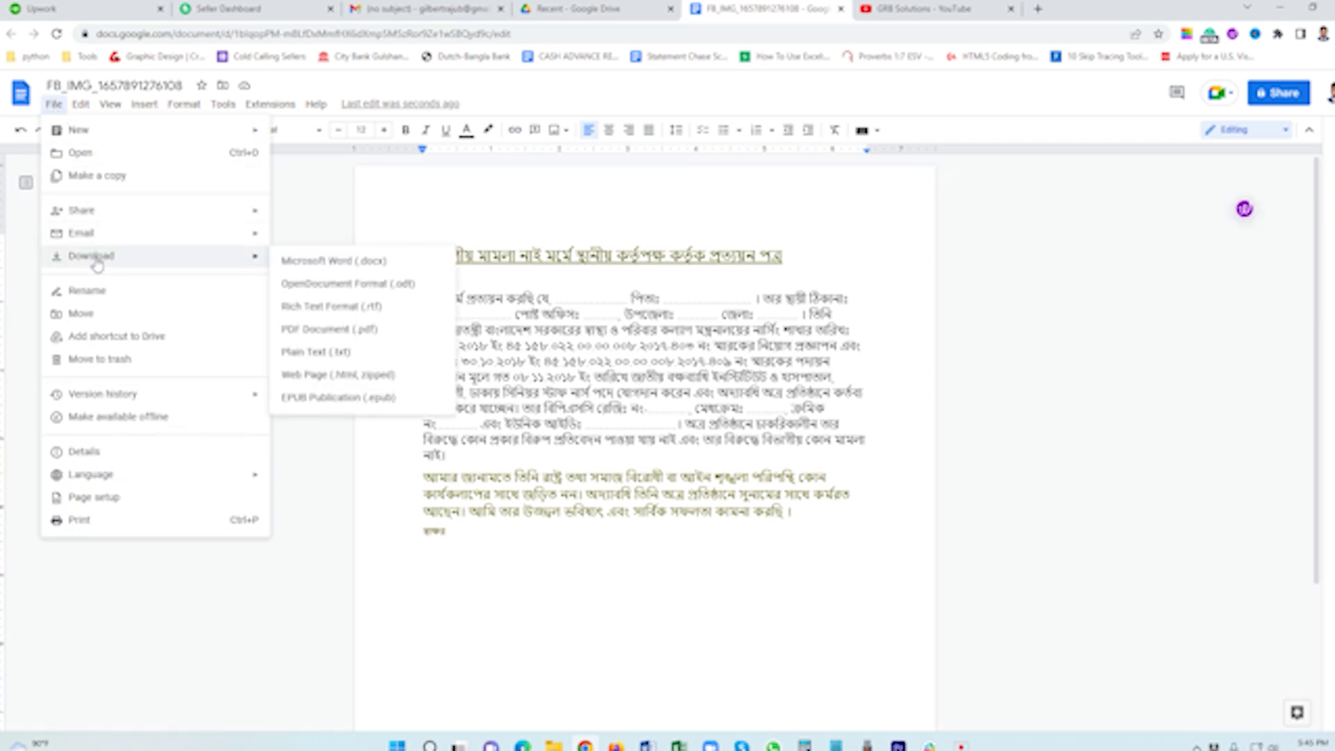
Download the letter as FB_IMG_1657891276108.docx to Downloads, replacing the old copy, and open it
{"action": "left_click", "coordinate": [304, 264]}
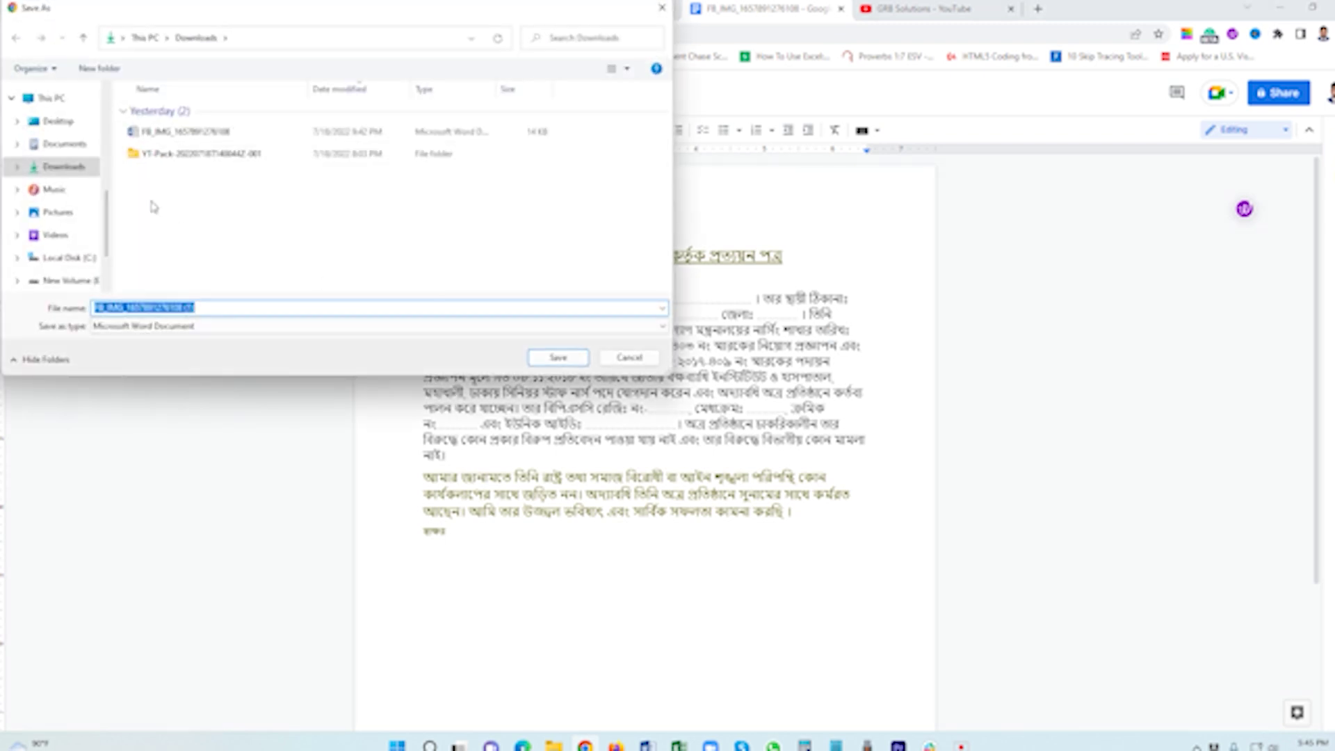
{"action": "left_click", "coordinate": [199, 138]}
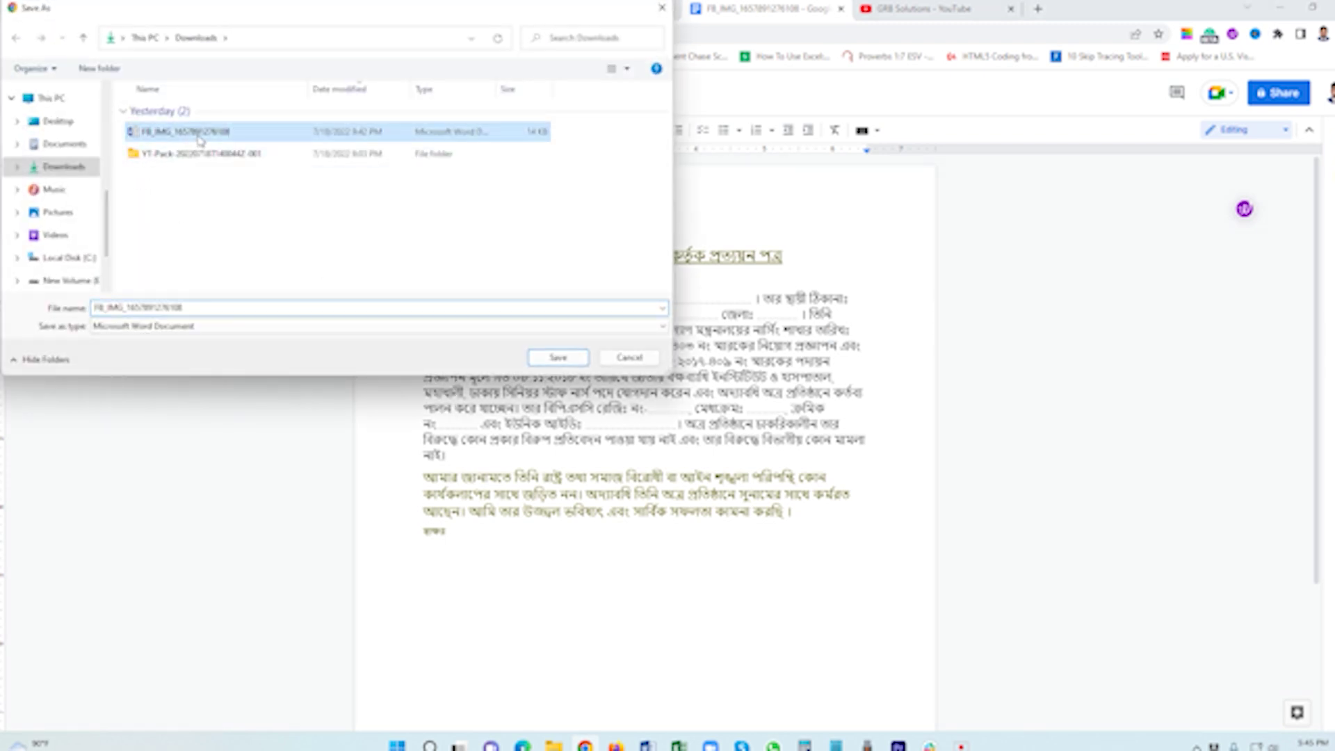
{"action": "left_click", "coordinate": [577, 358]}
{"action": "left_click", "coordinate": [723, 377]}
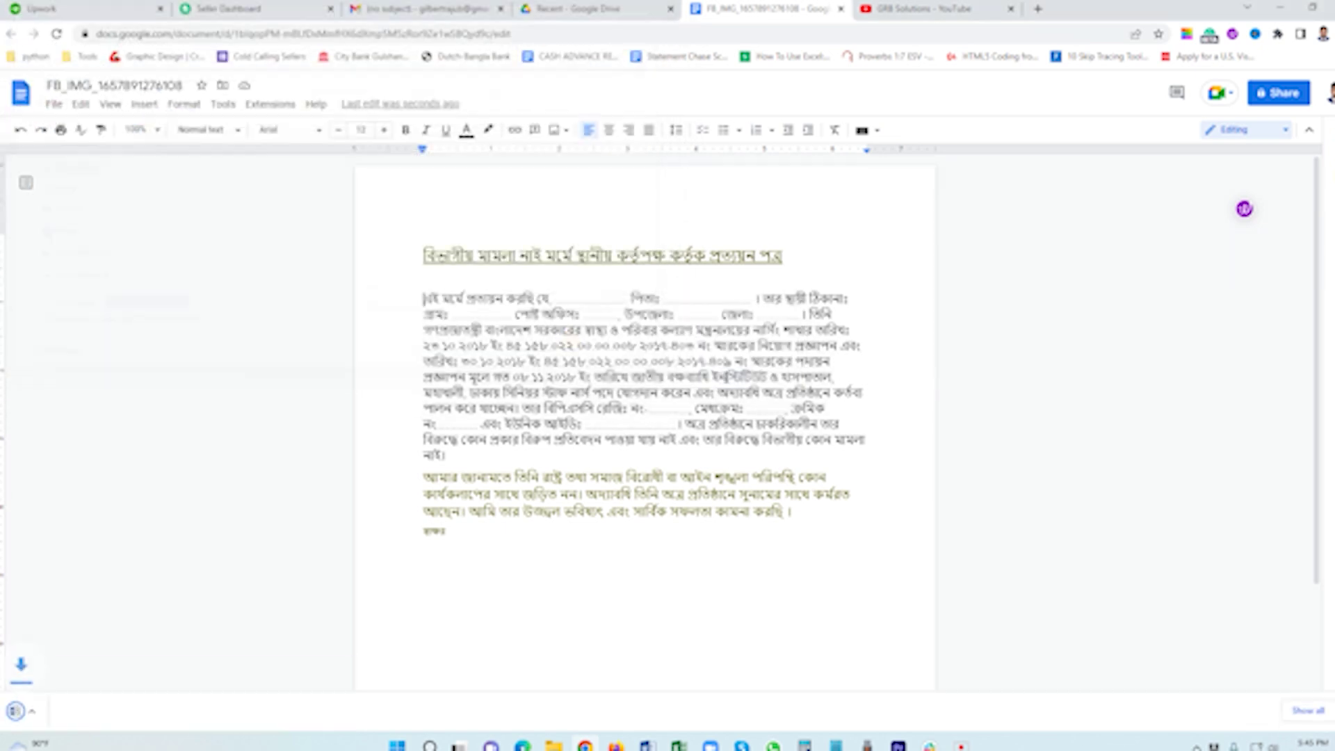
{"action": "left_click", "coordinate": [105, 709]}
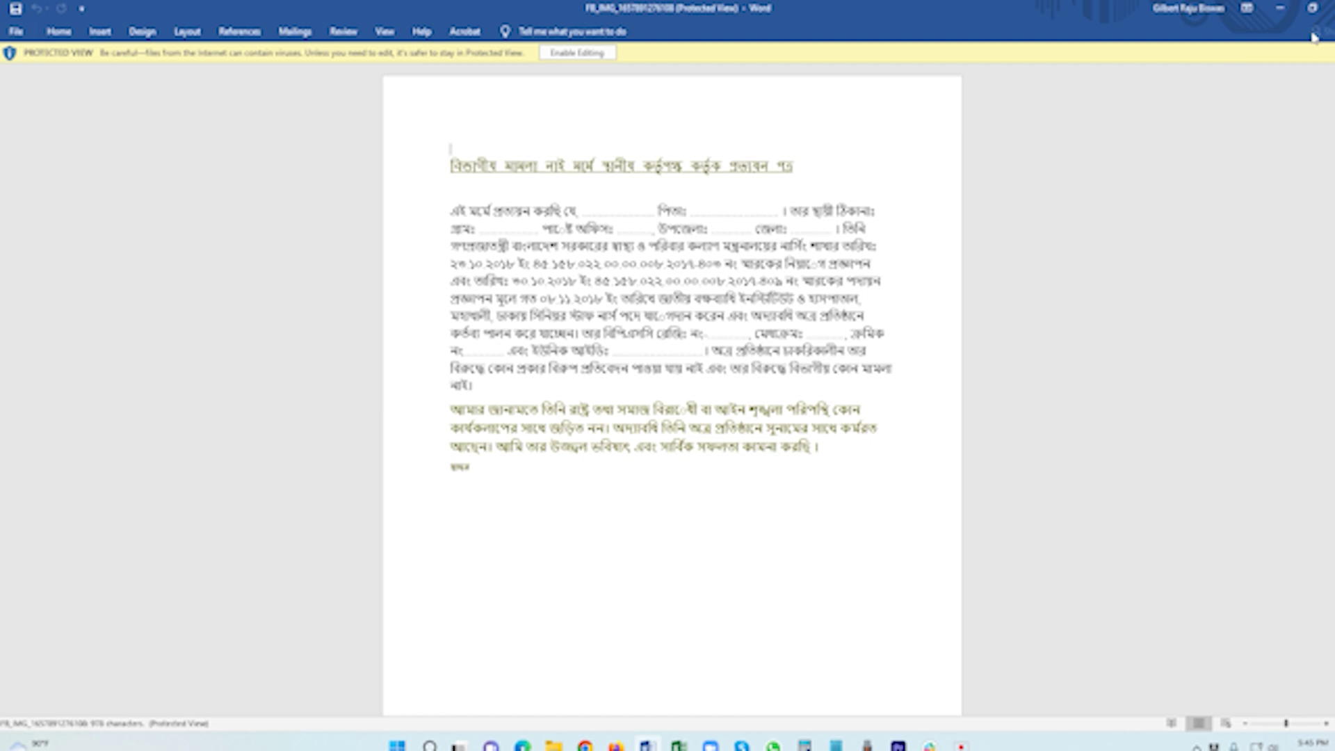
Close the Google Docs and Google Drive browser tabs and return to Word
{"action": "left_click", "coordinate": [1279, 8]}
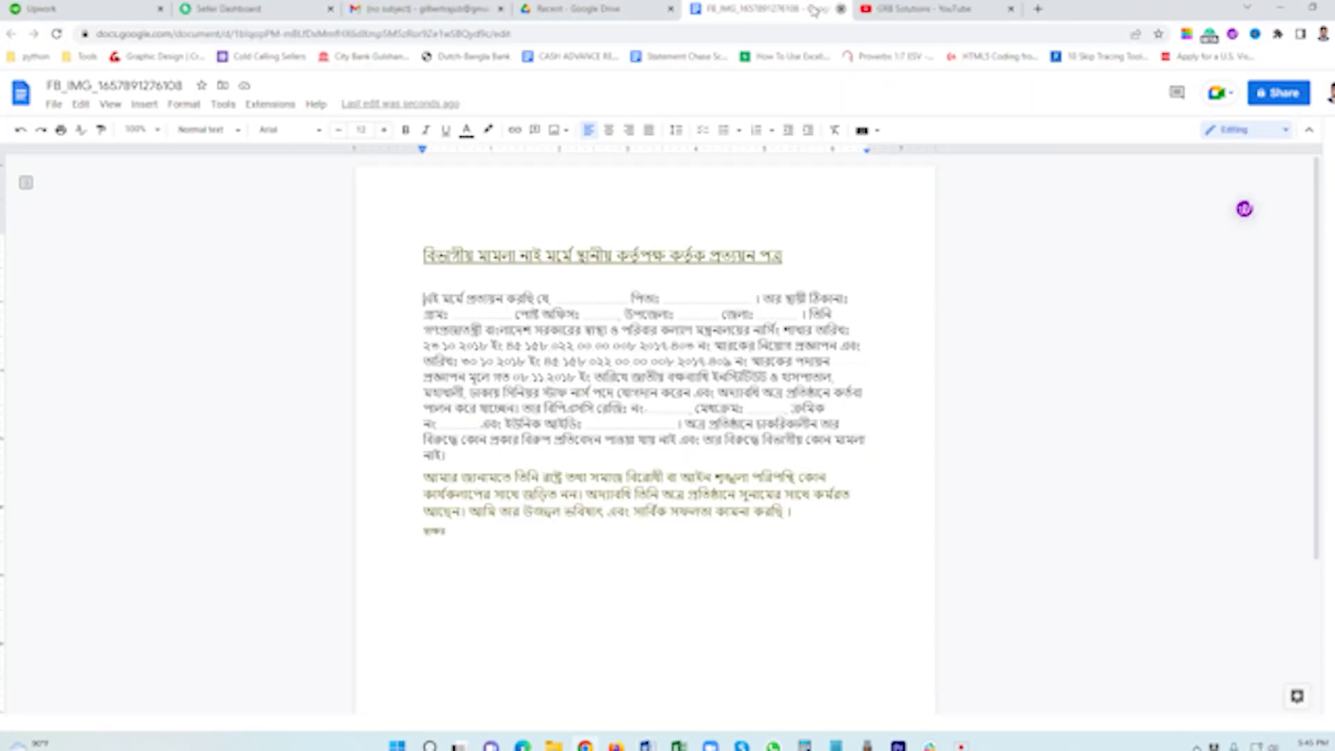
{"action": "left_click", "coordinate": [840, 8]}
{"action": "left_click", "coordinate": [670, 8]}
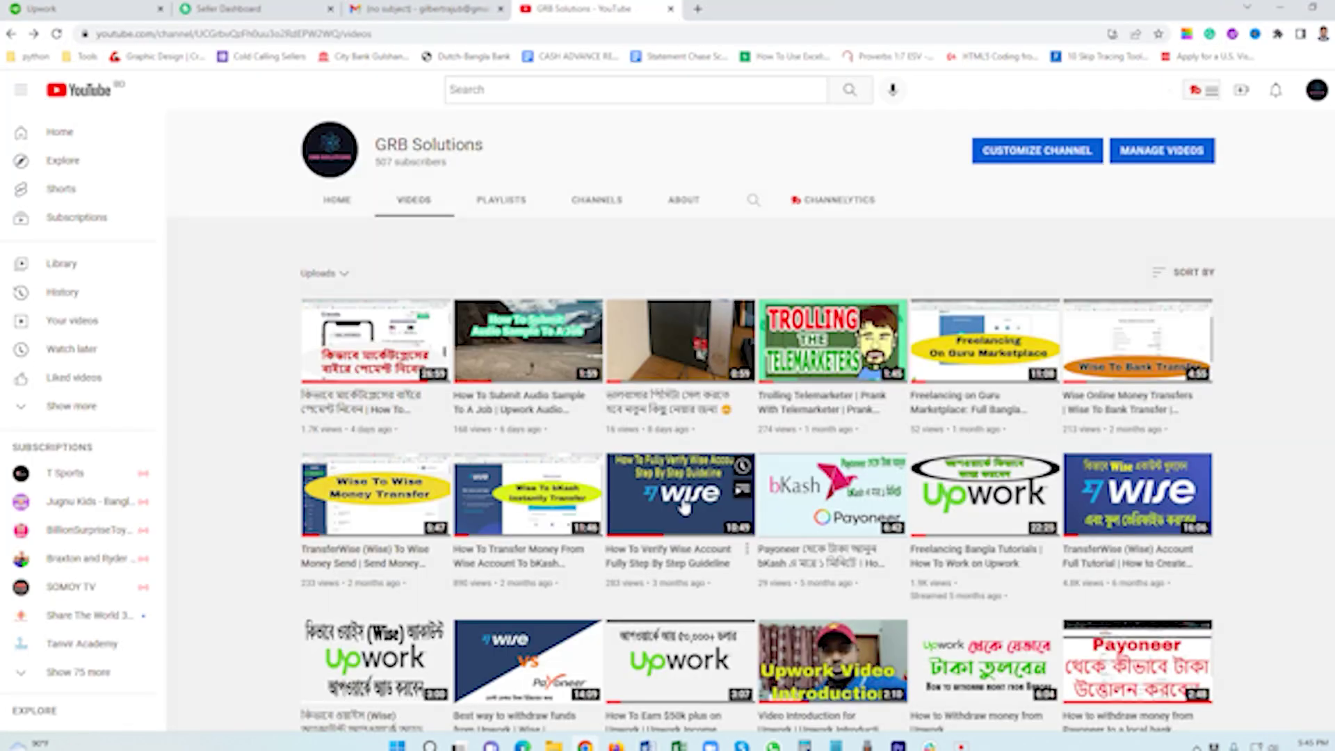
{"action": "left_click", "coordinate": [648, 744]}
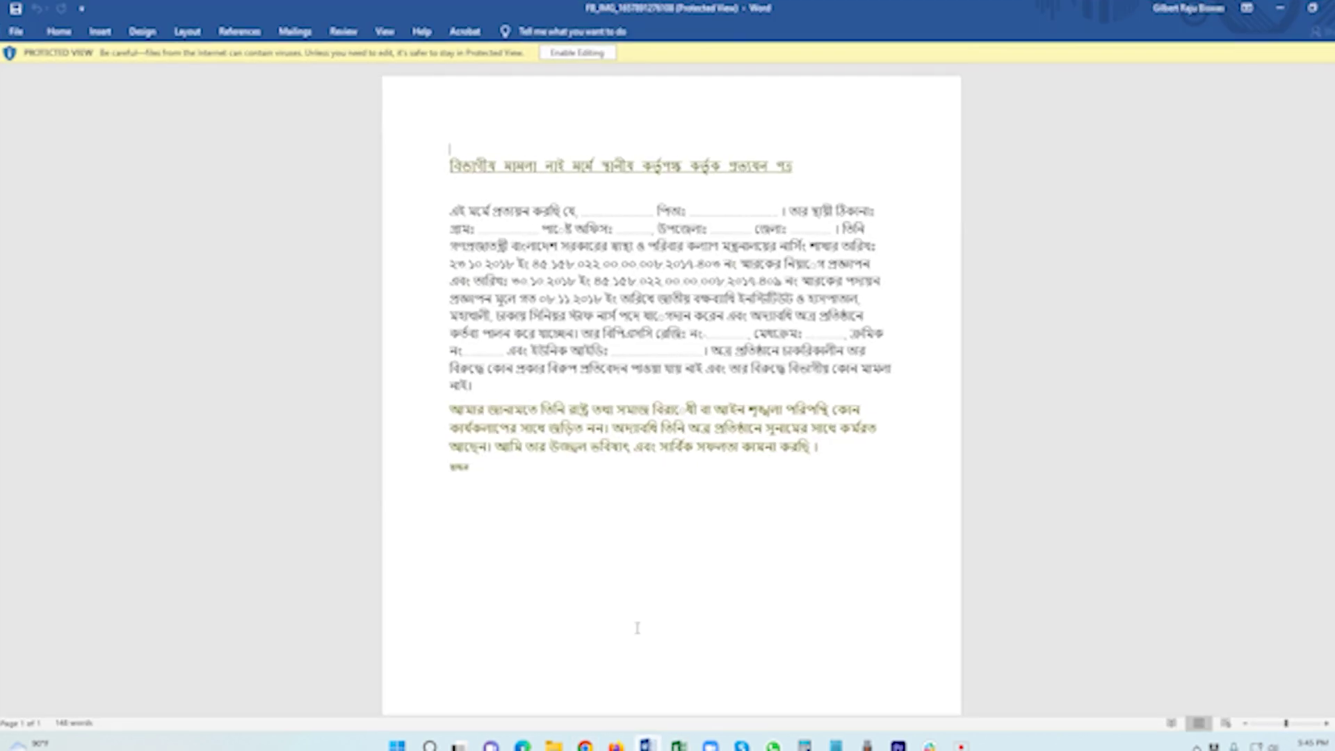
Enable editing, decline the Dropbox offer, and select the letter's body text
{"action": "left_click", "coordinate": [576, 54]}
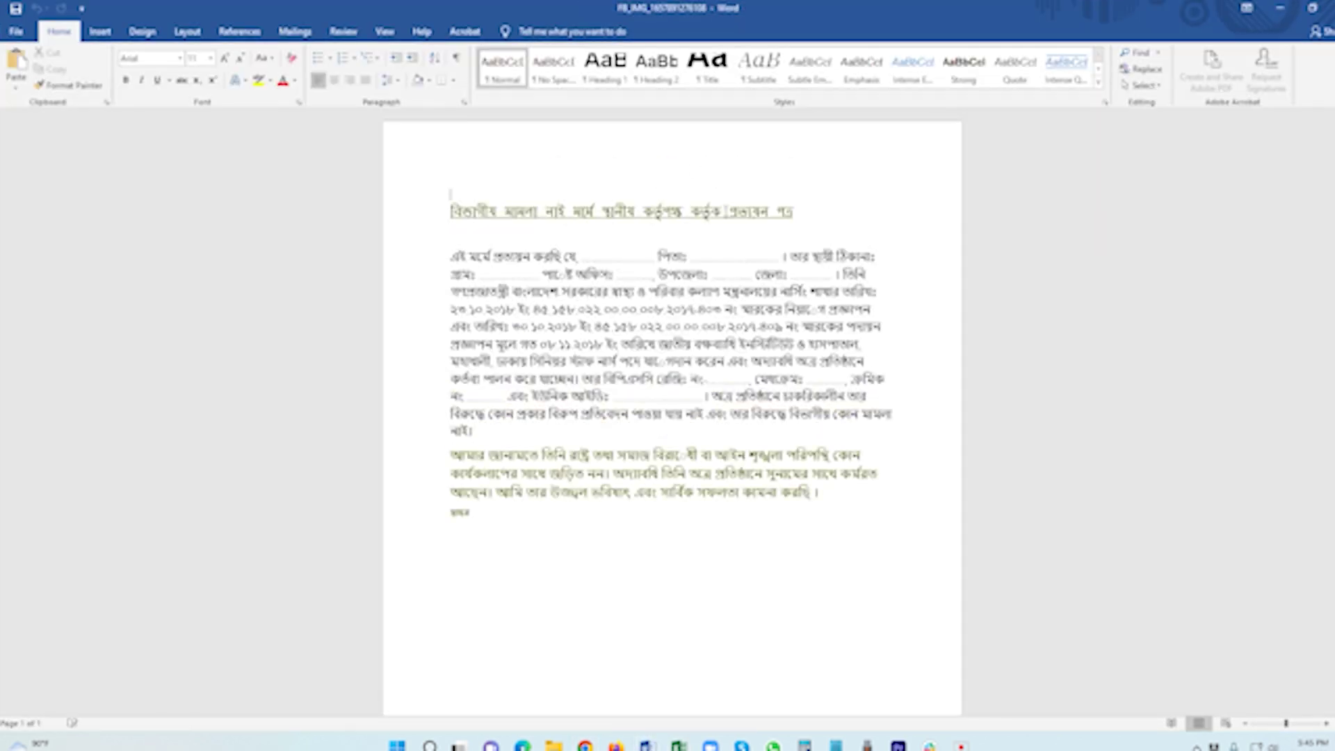
{"action": "left_click", "coordinate": [652, 545]}
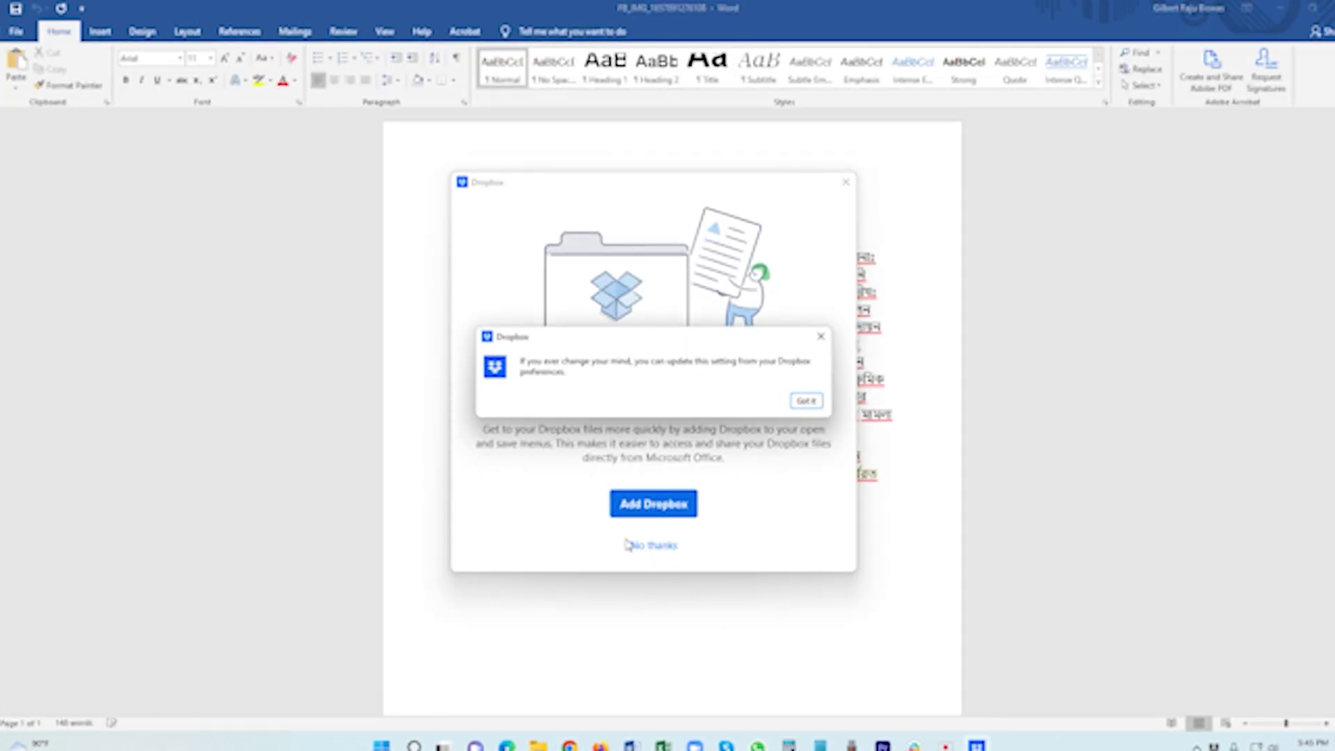
{"action": "left_click", "coordinate": [807, 401]}
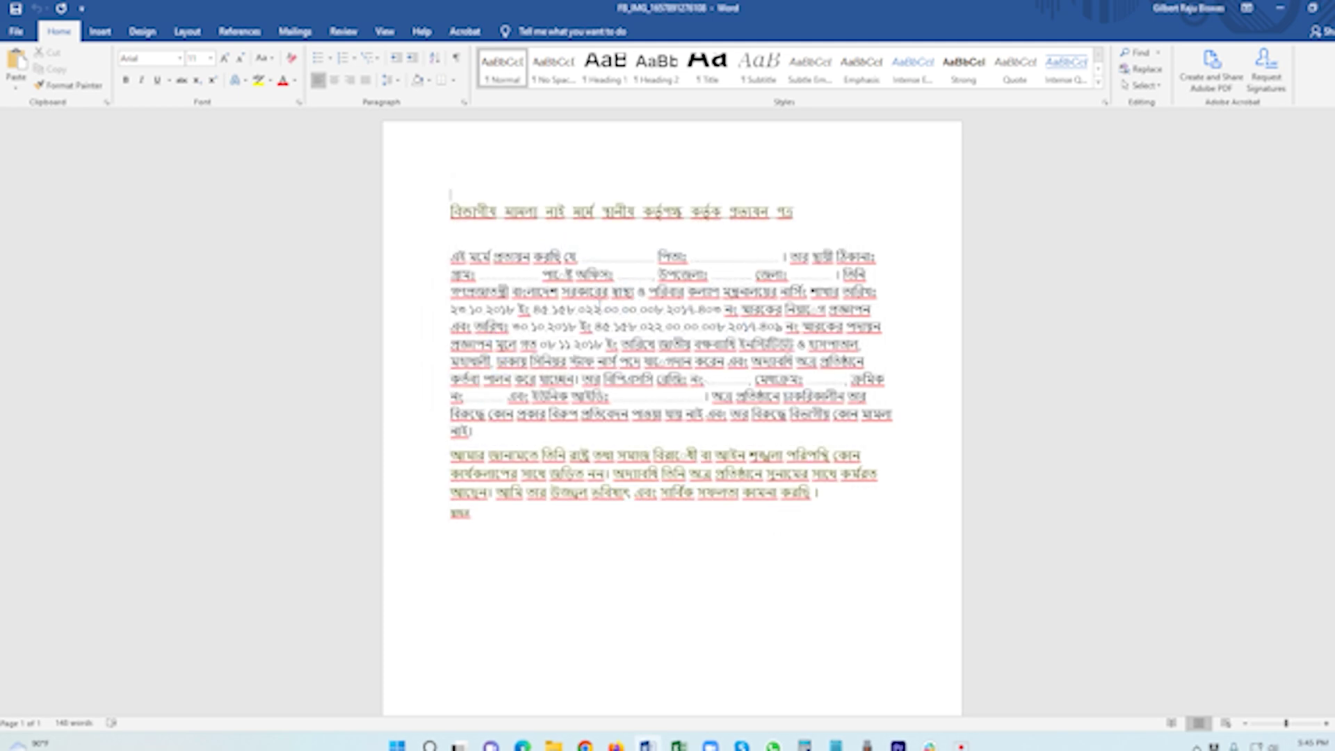
{"action": "left_click", "coordinate": [561, 276]}
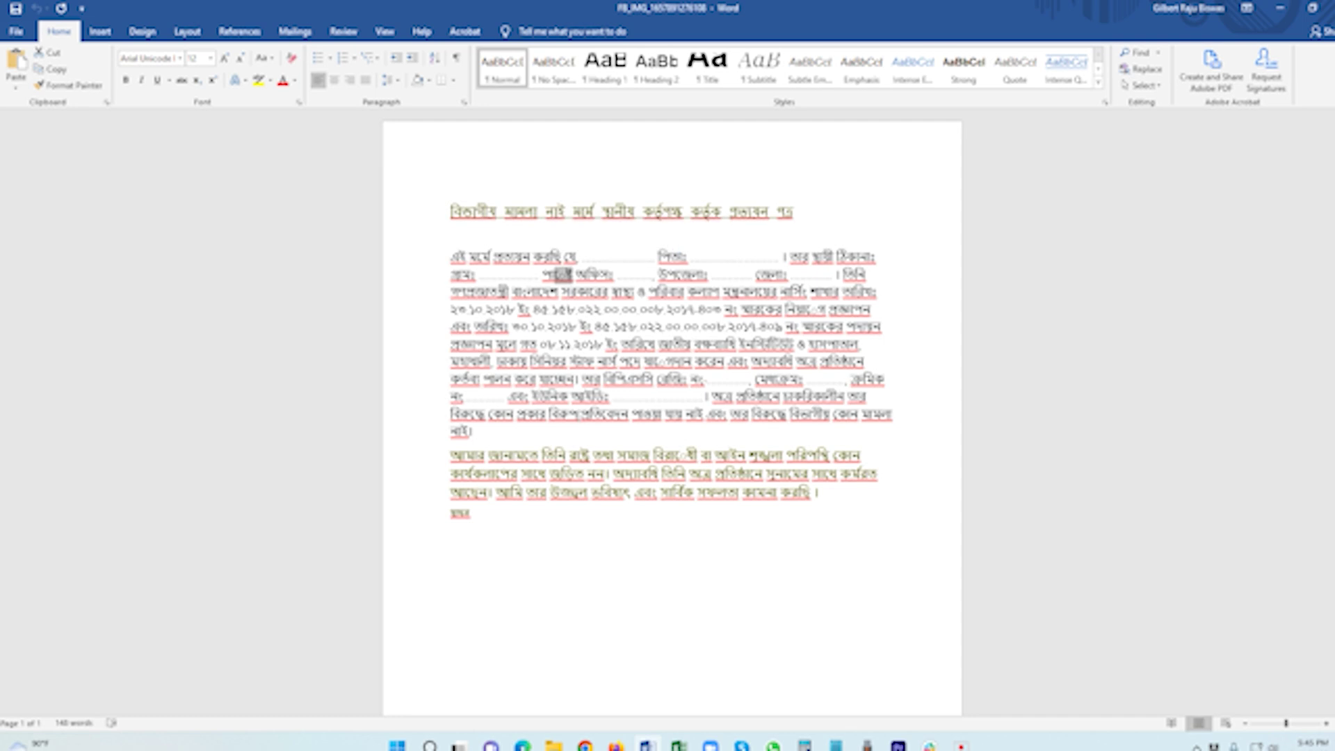
{"action": "left_click_drag", "start_coordinate": [692, 361], "coordinate": [643, 361]}
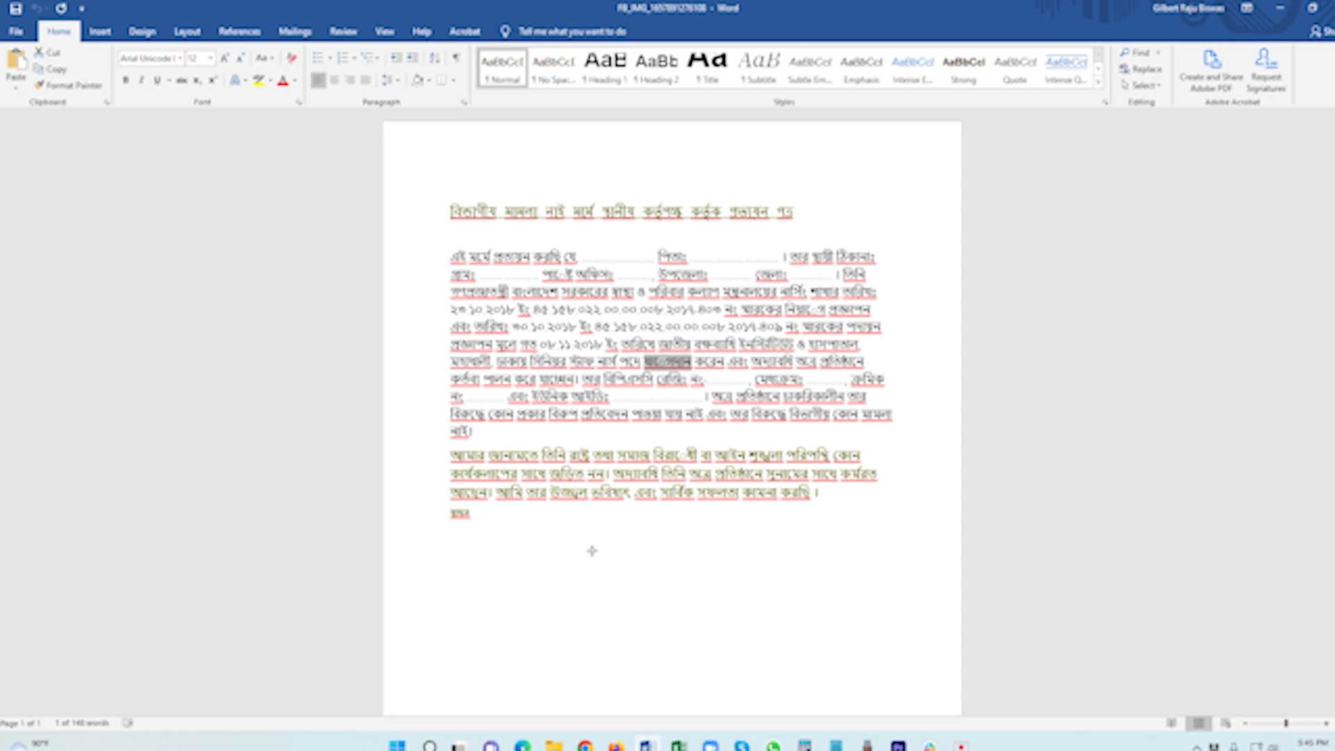
{"action": "left_click_drag", "start_coordinate": [522, 541], "coordinate": [426, 212]}
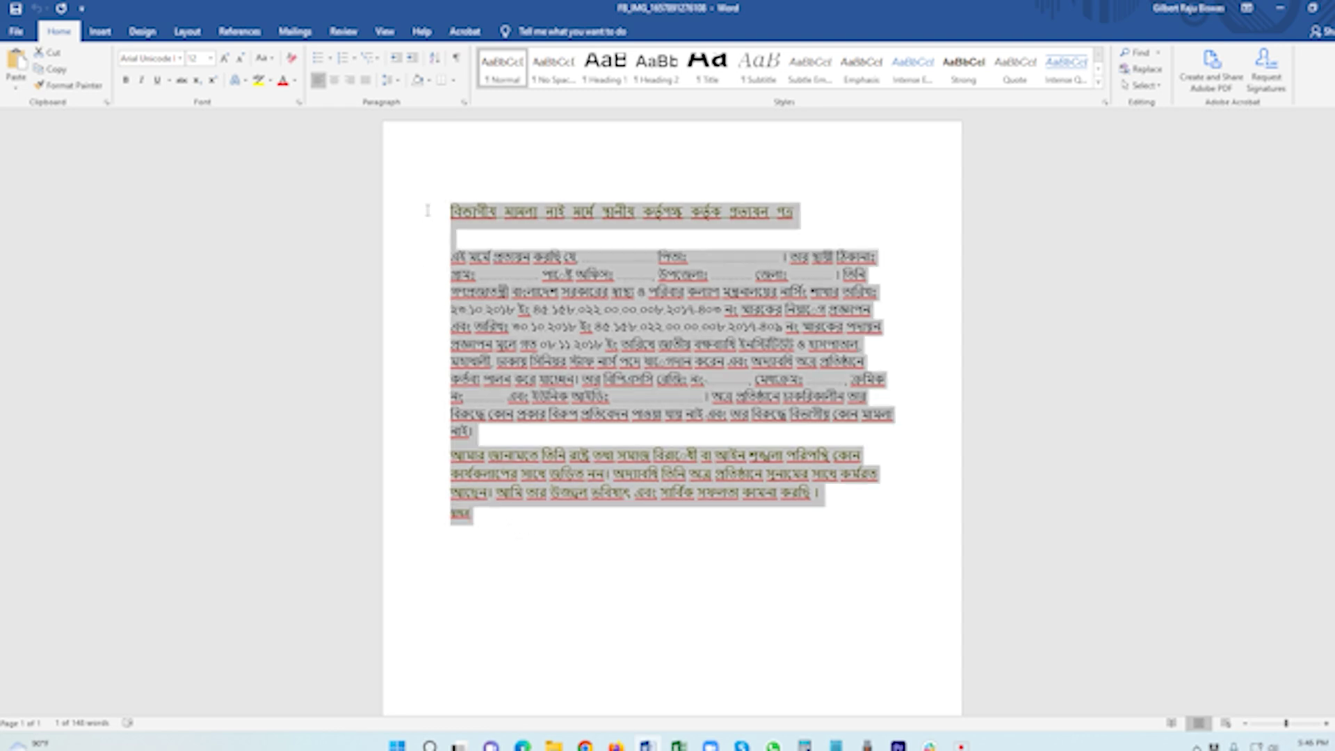
{"action": "left_click", "coordinate": [621, 652]}
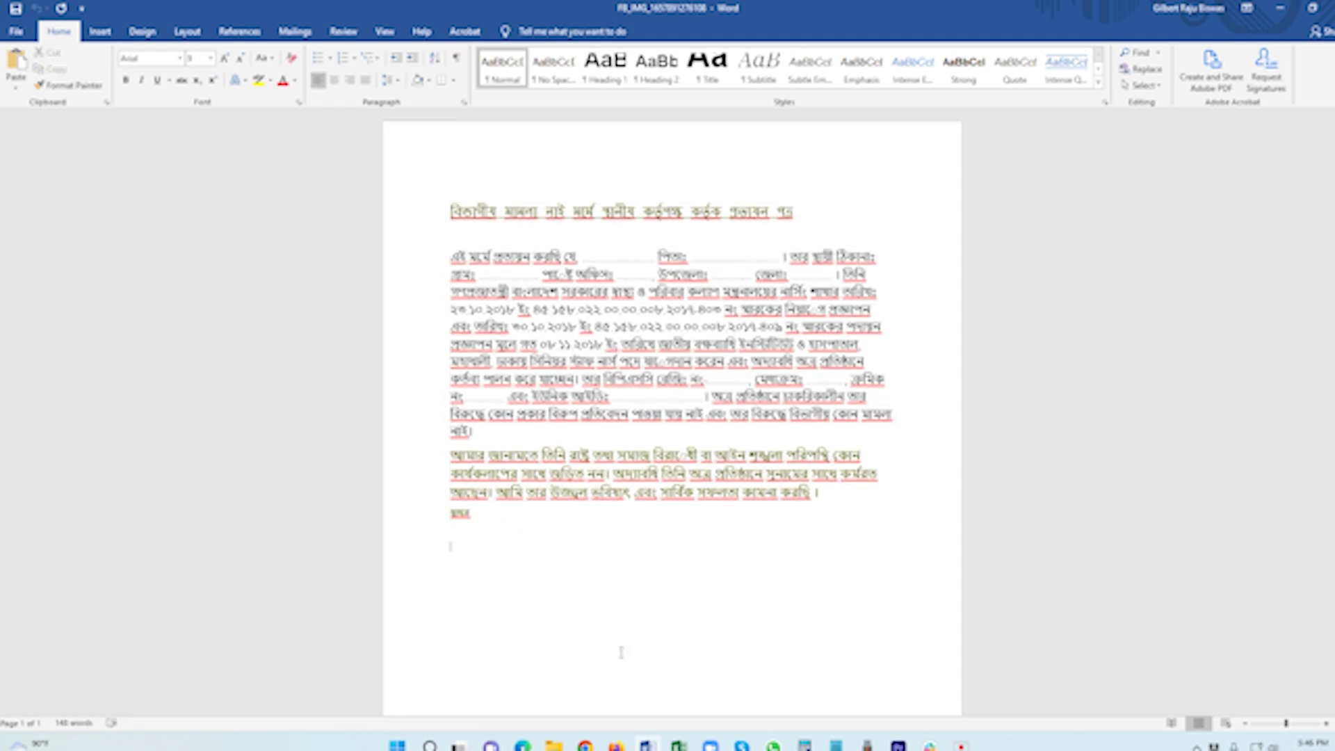
{"action": "left_click", "coordinate": [1196, 745]}
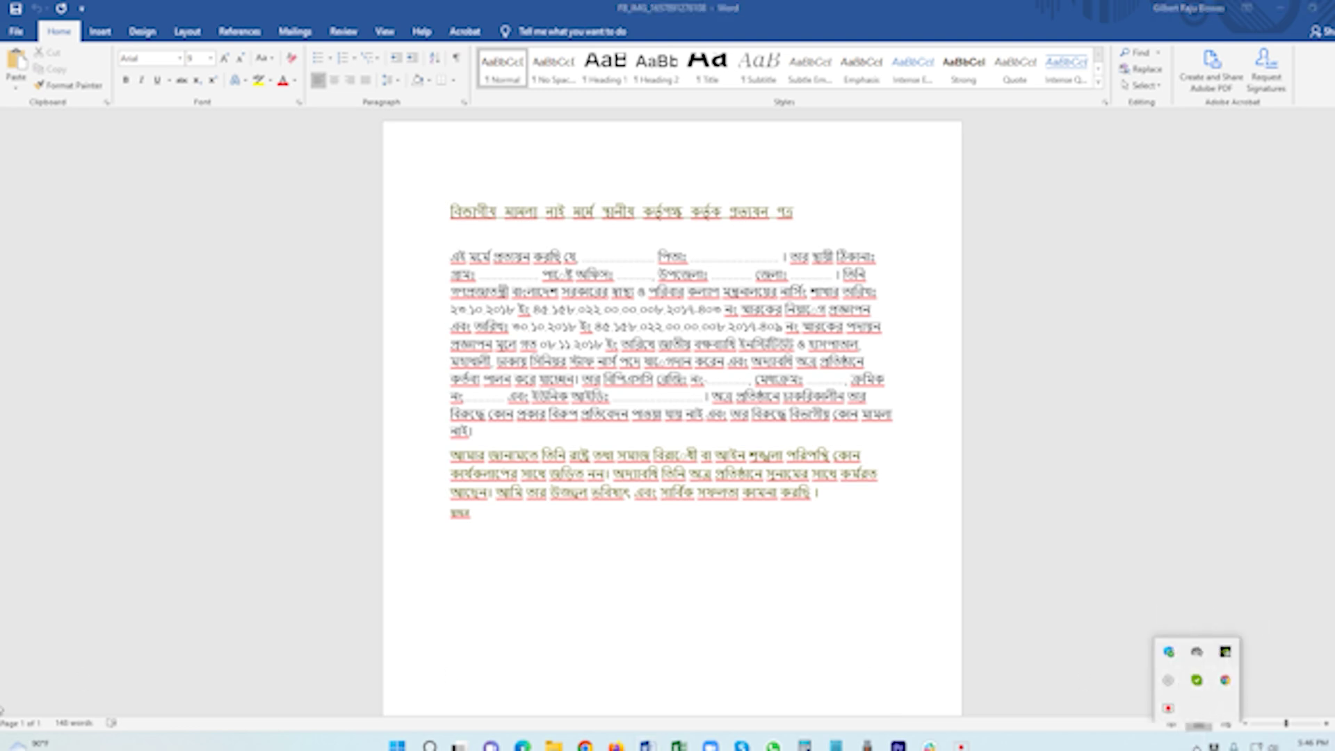
Launch Avro Keyboard and open its Unicode to Bijoy Converter
{"action": "left_click", "coordinate": [397, 745]}
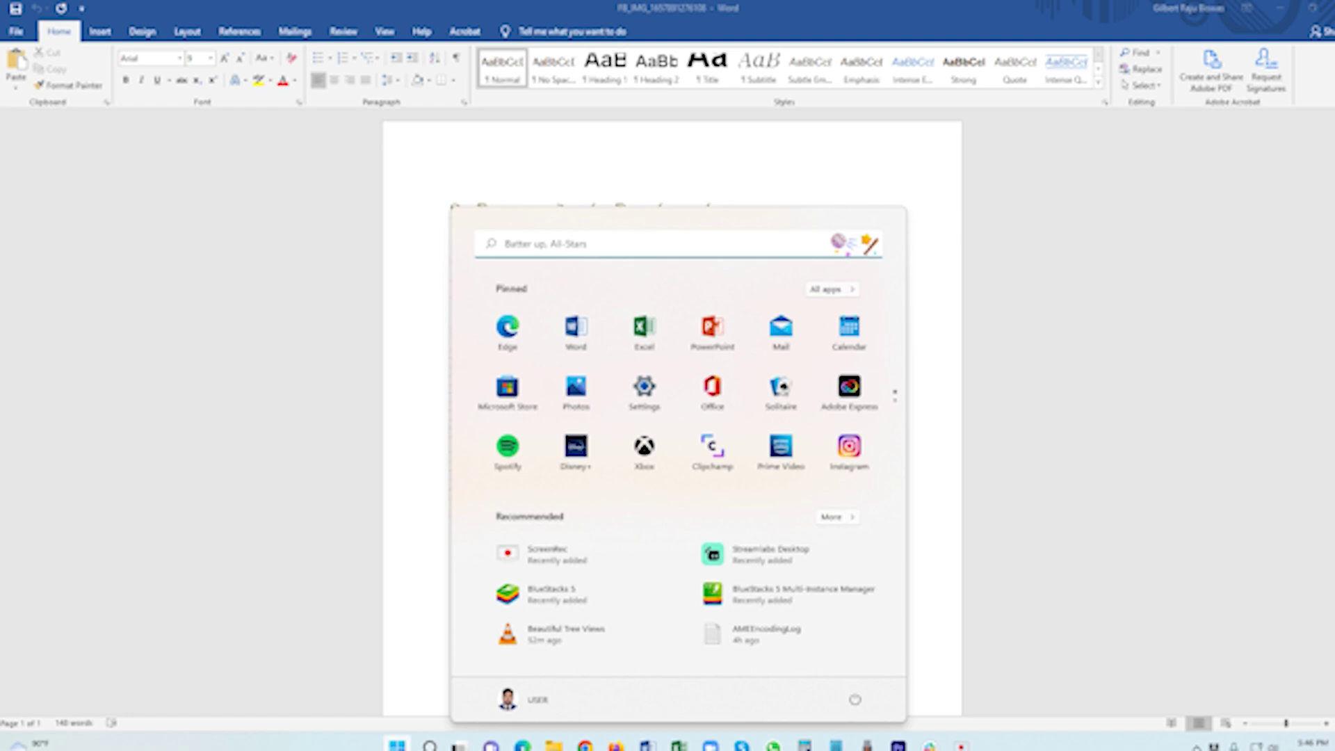
{"action": "type", "text": "a"}
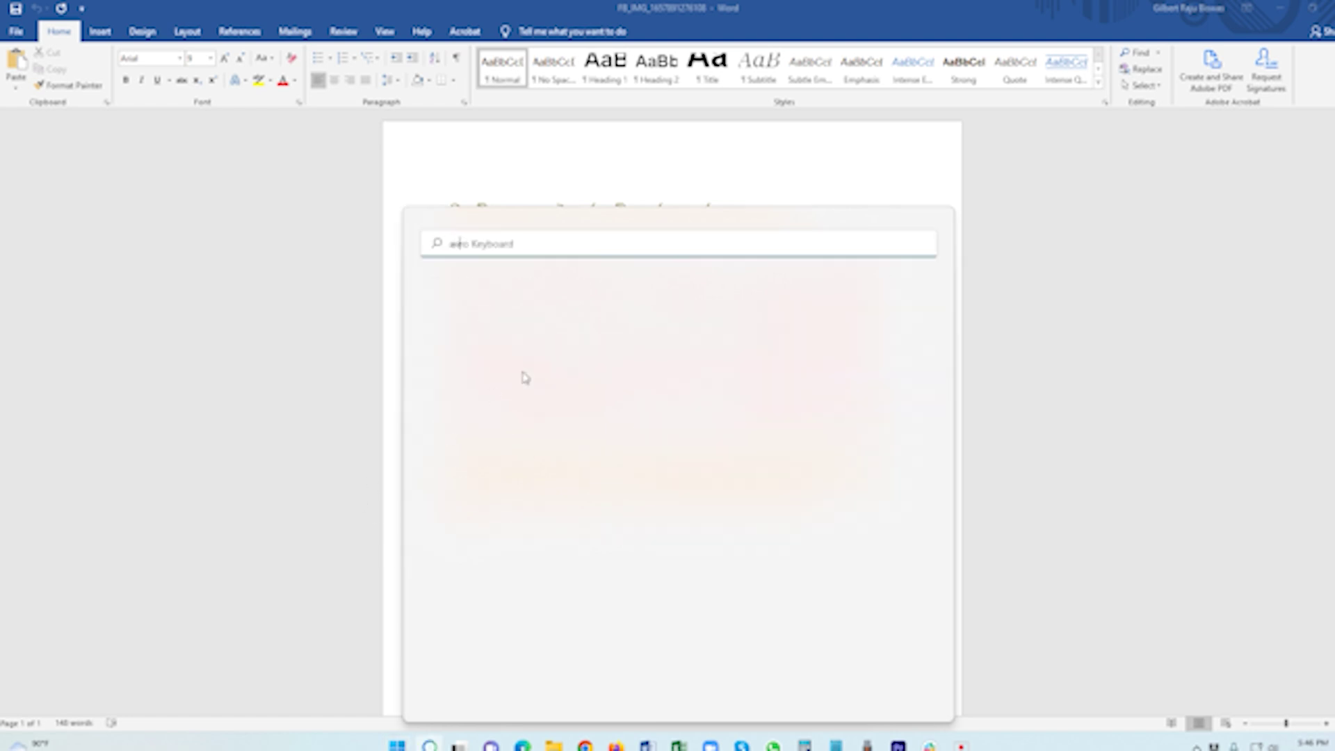
{"action": "key", "text": "BackSpace"}
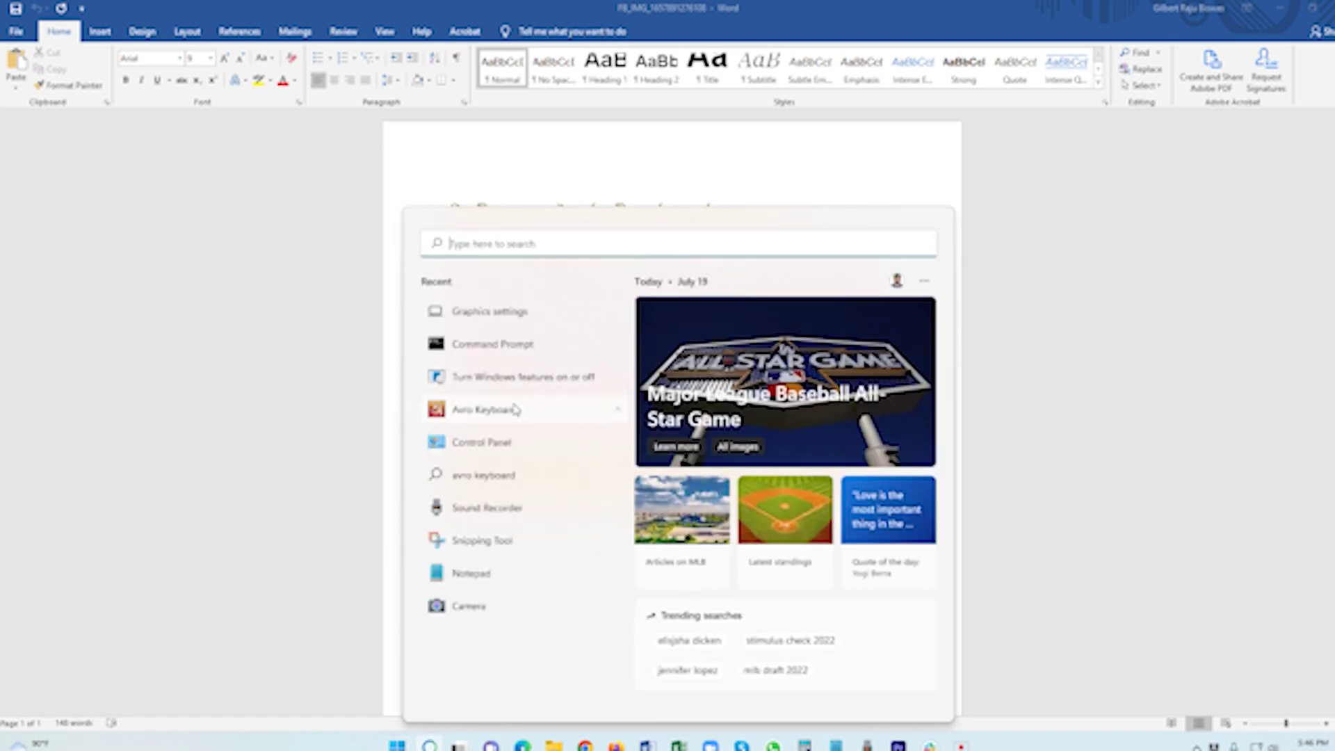
{"action": "left_click", "coordinate": [515, 409]}
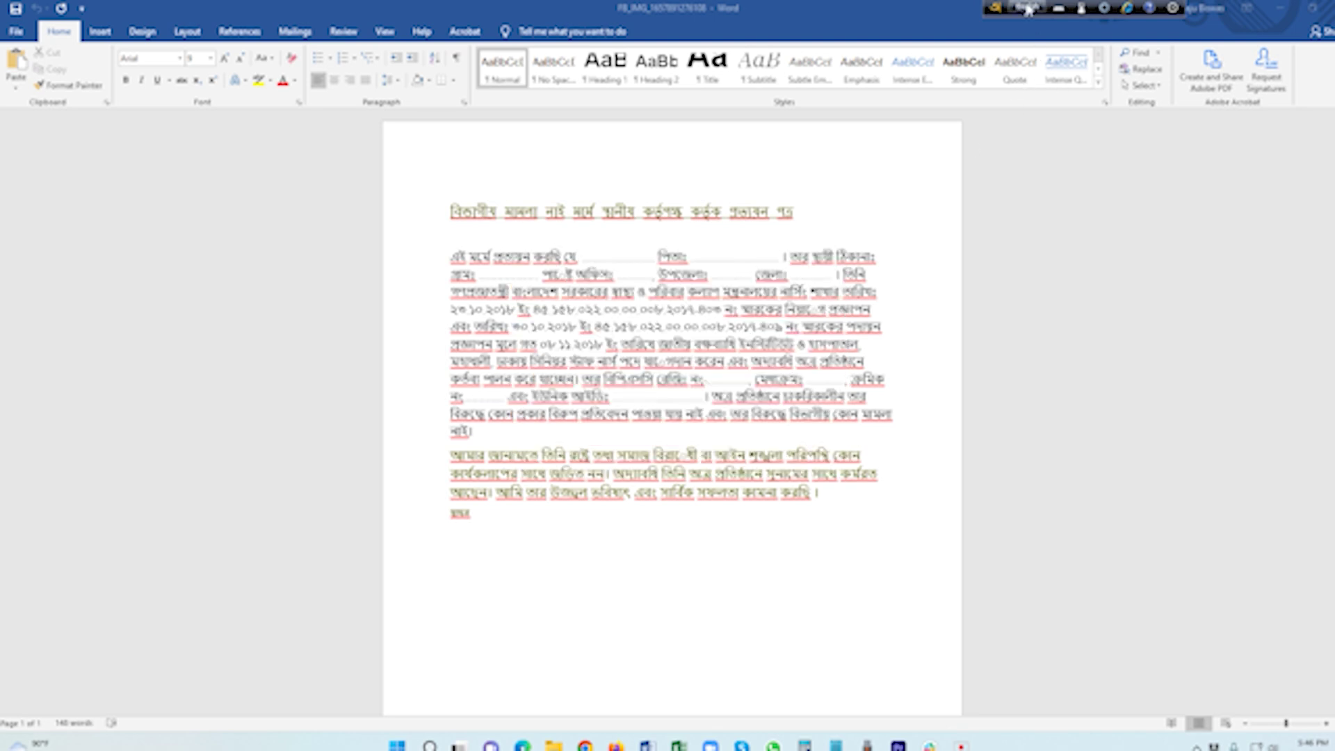
{"action": "left_click", "coordinate": [1100, 10]}
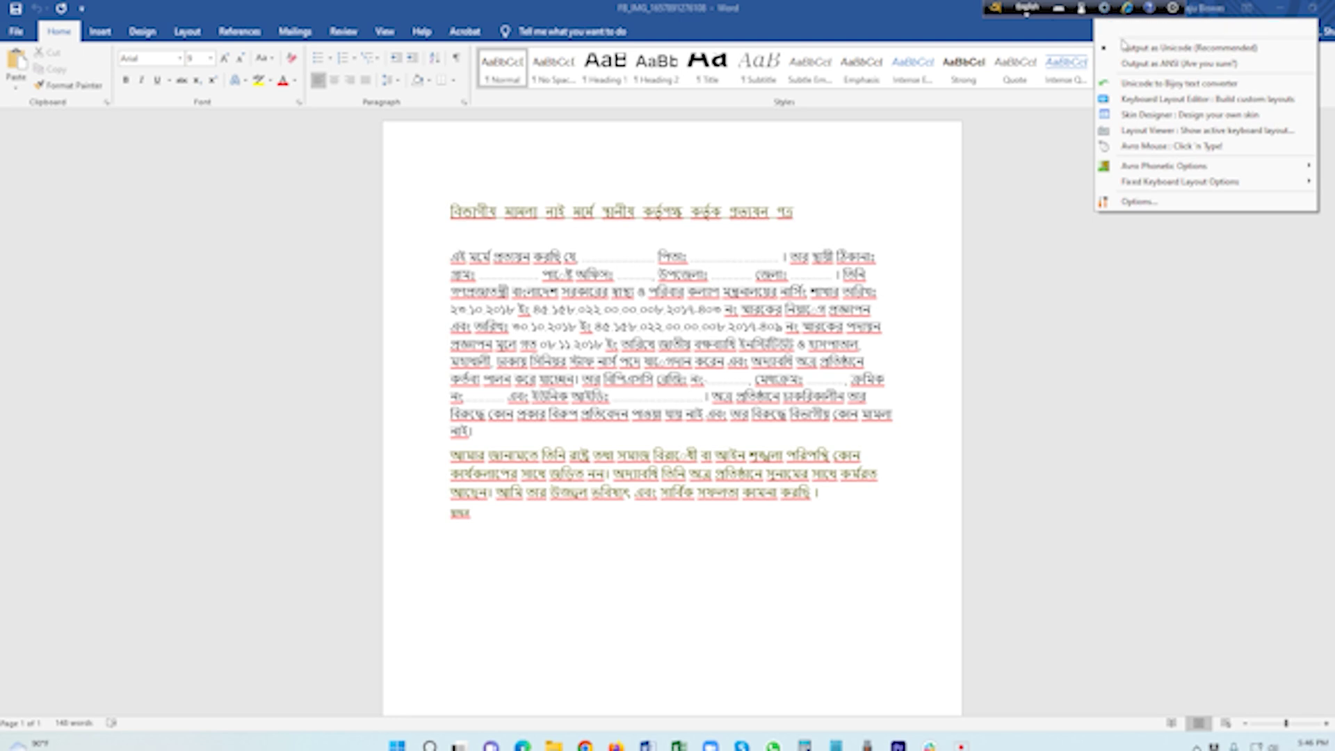
{"action": "left_click", "coordinate": [1143, 85]}
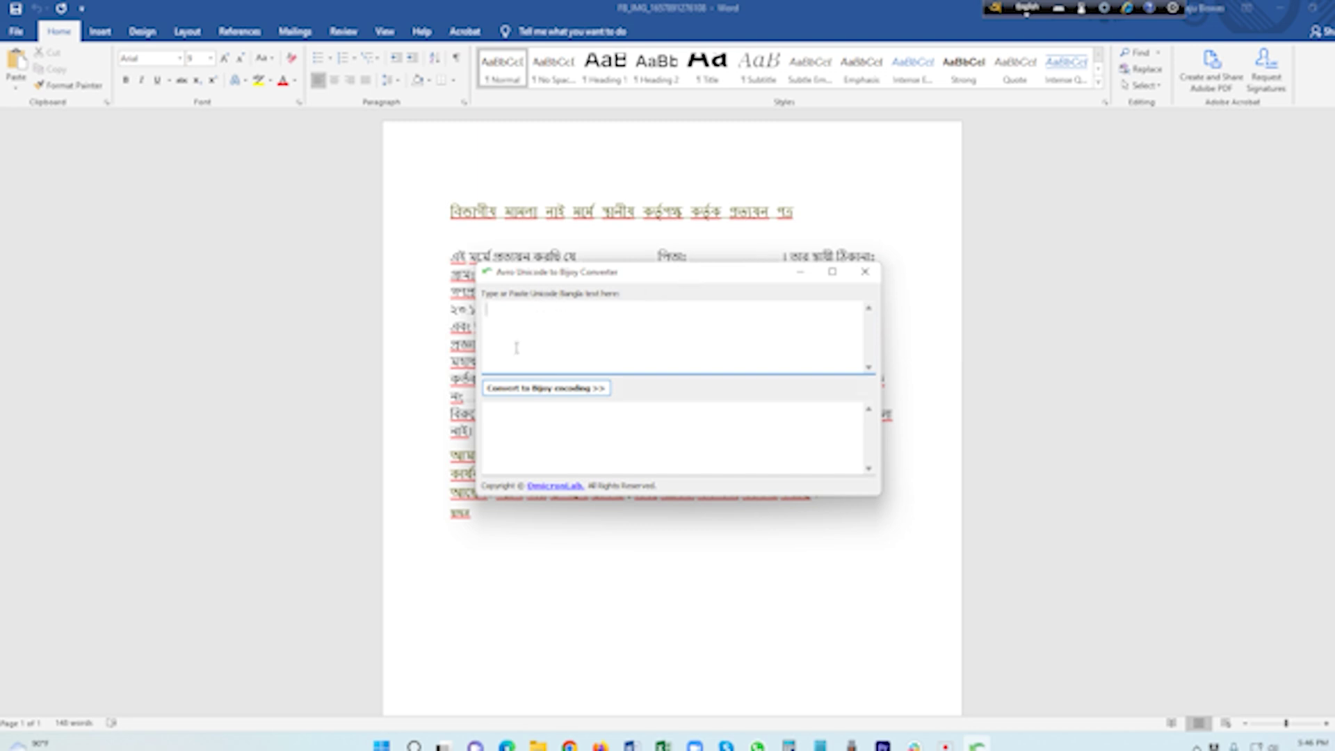
Paste the Word letter's Bangla text into the converter and convert it to Bijoy
{"action": "left_click", "coordinate": [506, 529]}
{"action": "left_click_drag", "start_coordinate": [473, 517], "coordinate": [422, 221]}
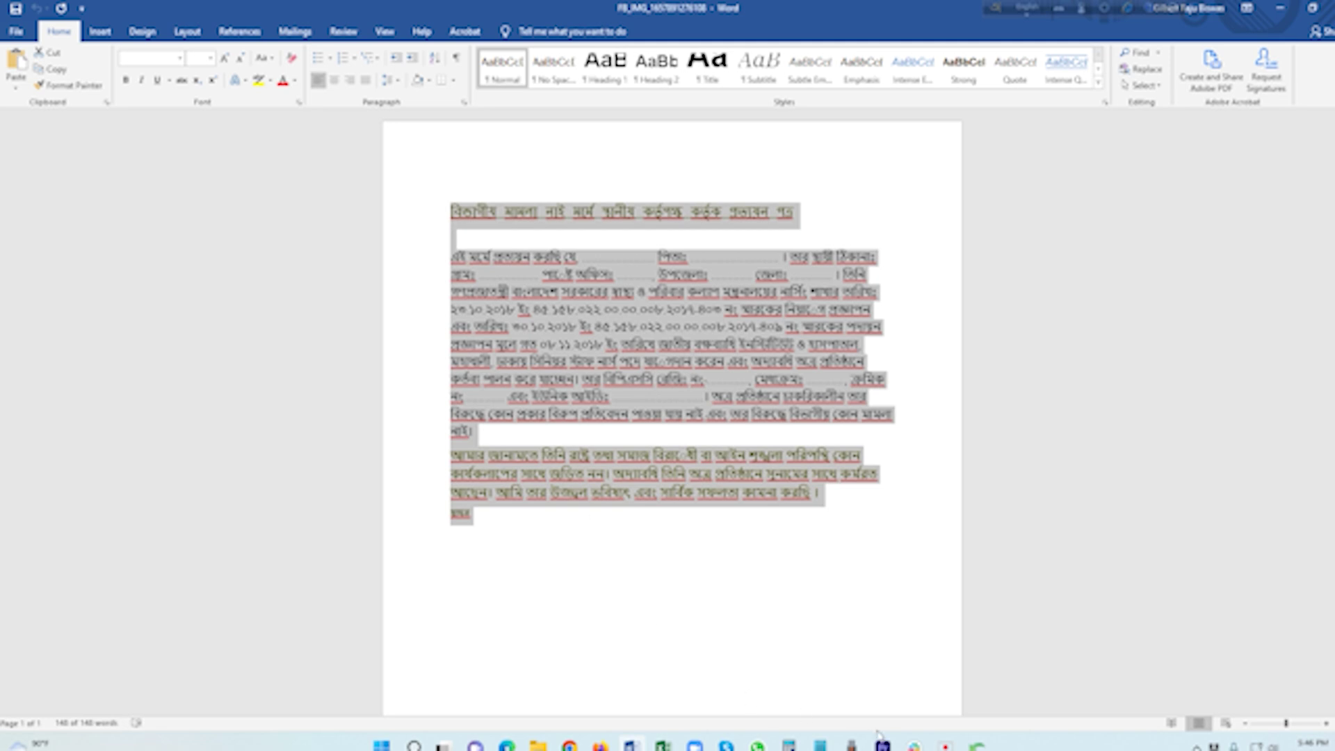
{"action": "left_click", "coordinate": [977, 745]}
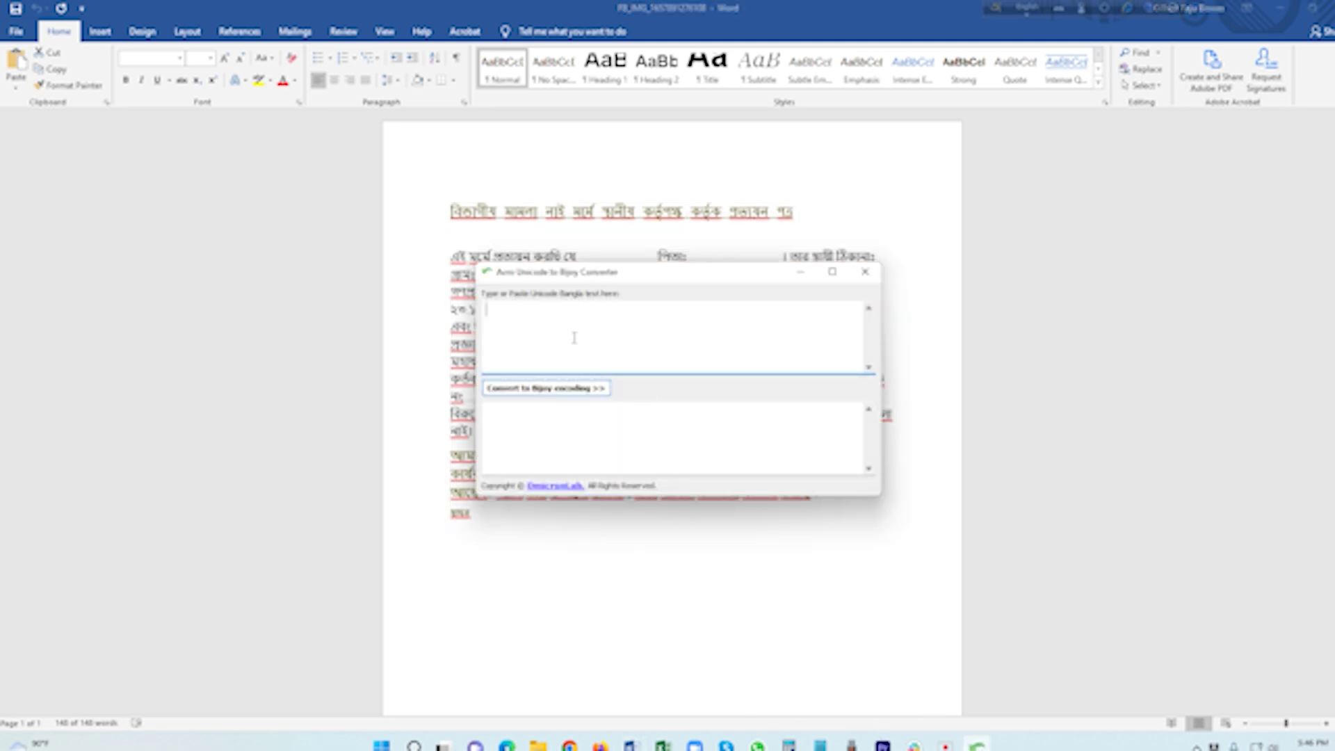
{"action": "key", "text": "ctrl+v"}
{"action": "left_click", "coordinate": [581, 388]}
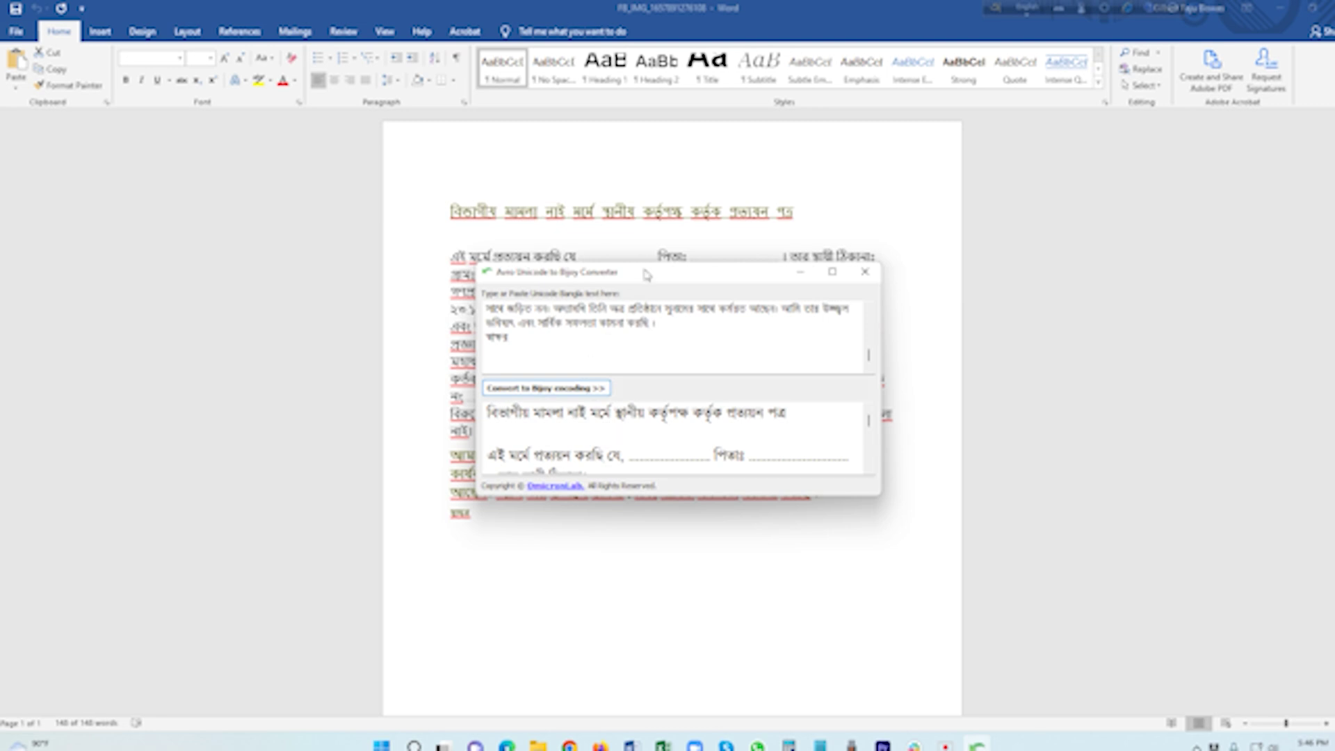
Move the converter aside and scroll through the Bijoy output beside the letter
{"action": "left_click_drag", "start_coordinate": [646, 278], "coordinate": [1019, 359]}
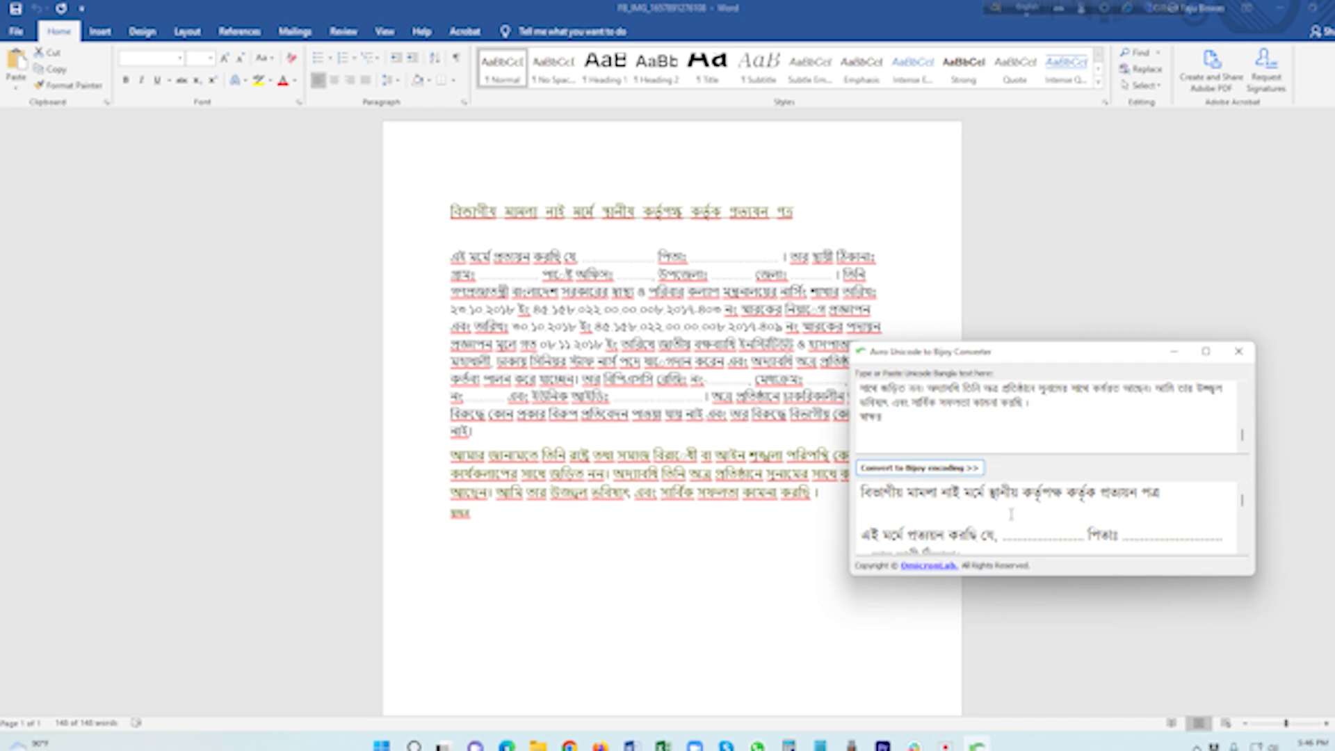
{"action": "scroll", "coordinate": [1011, 514], "scroll_direction": "down", "scroll_amount": 1}
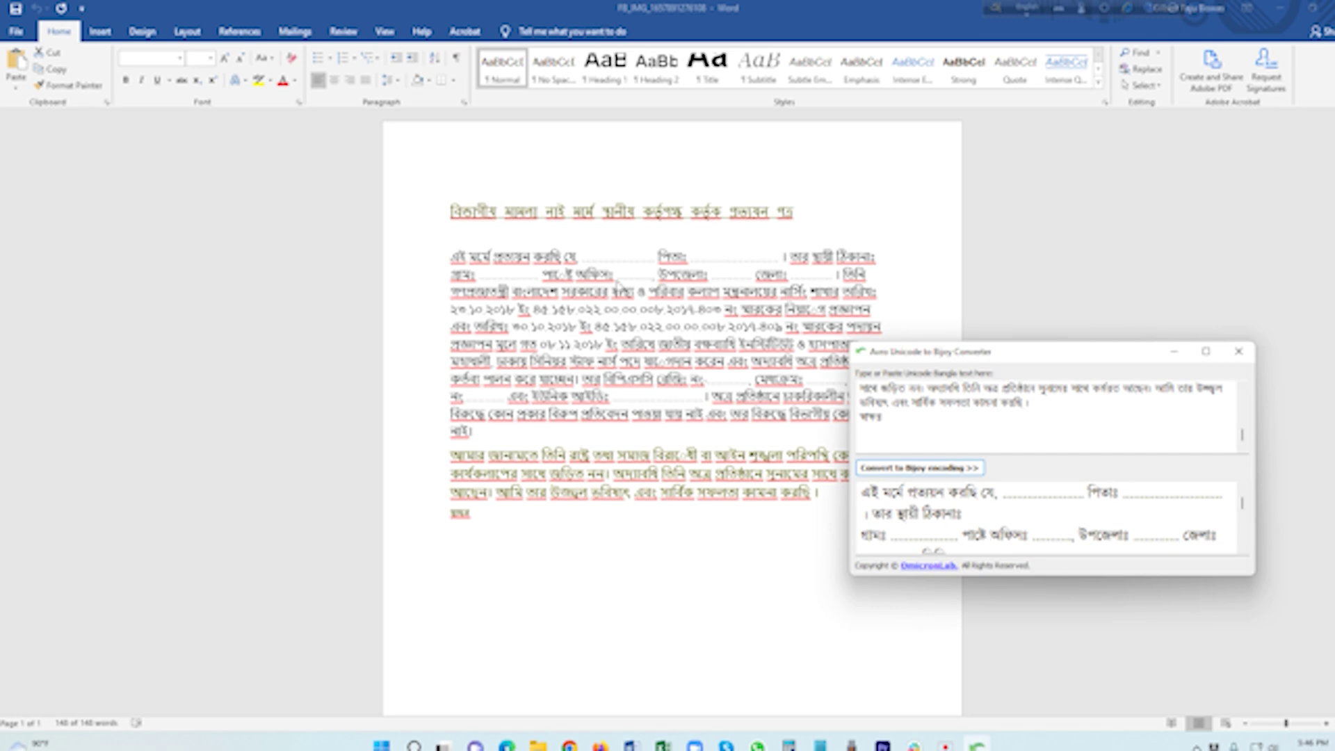
{"action": "scroll", "coordinate": [976, 526], "scroll_direction": "down", "scroll_amount": 1}
{"action": "scroll", "coordinate": [976, 525], "scroll_direction": "up", "scroll_amount": 1}
{"action": "scroll", "coordinate": [976, 526], "scroll_direction": "up", "scroll_amount": 1}
{"action": "scroll", "coordinate": [987, 417], "scroll_direction": "up", "scroll_amount": 1}
{"action": "scroll", "coordinate": [987, 417], "scroll_direction": "up", "scroll_amount": 2}
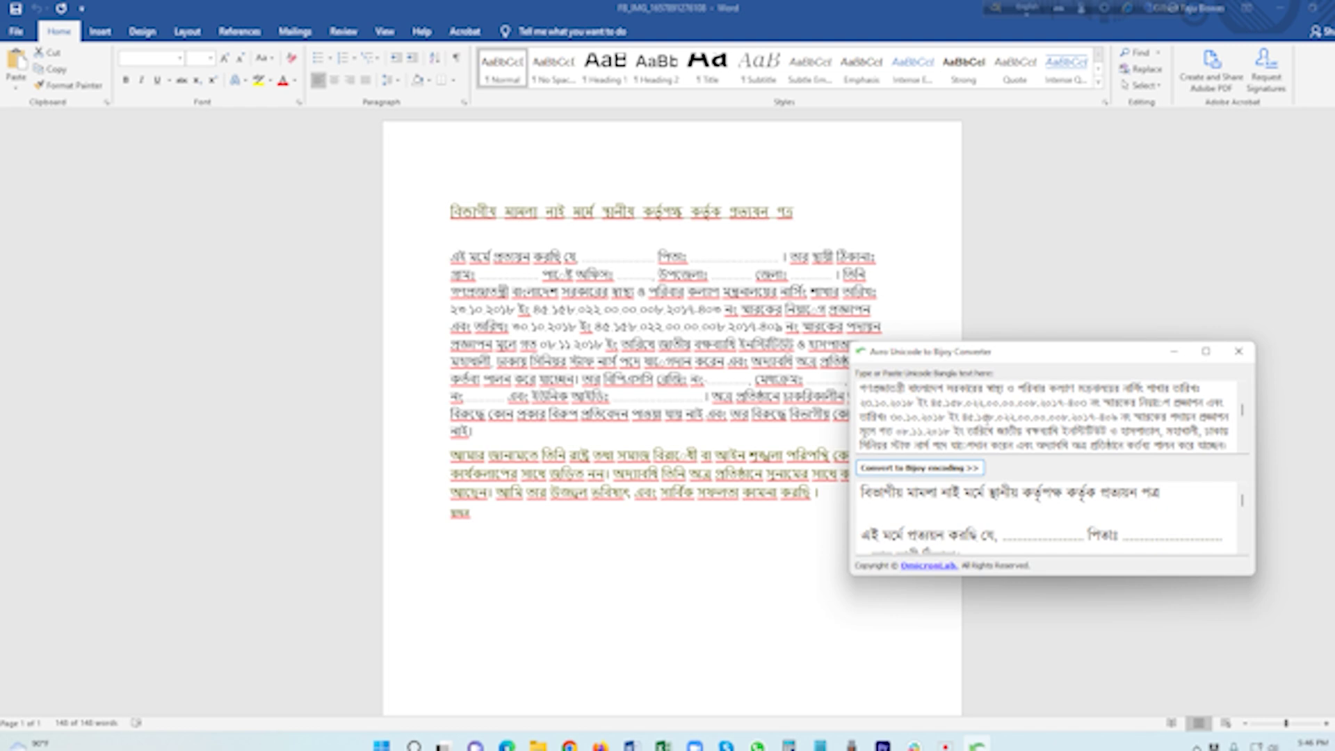
{"action": "scroll", "coordinate": [987, 420], "scroll_direction": "up", "scroll_amount": 2}
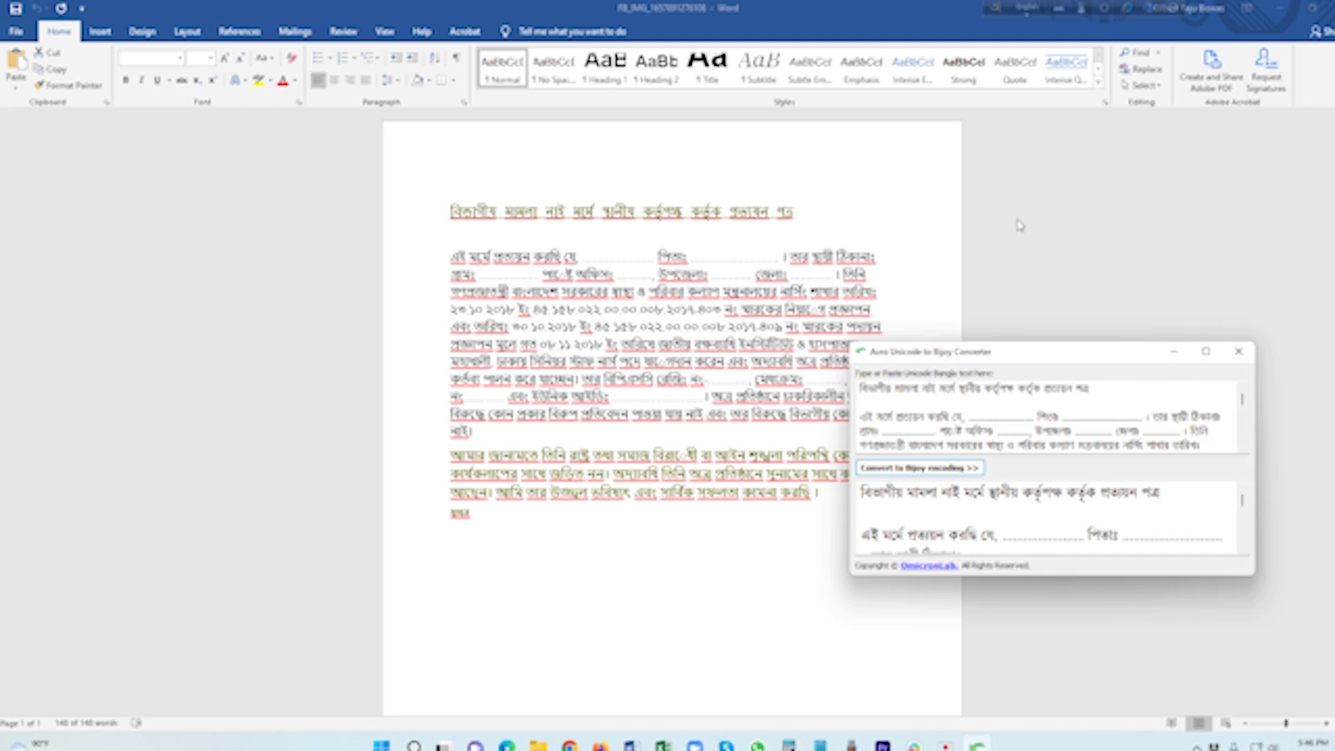
{"action": "left_click", "coordinate": [1028, 13]}
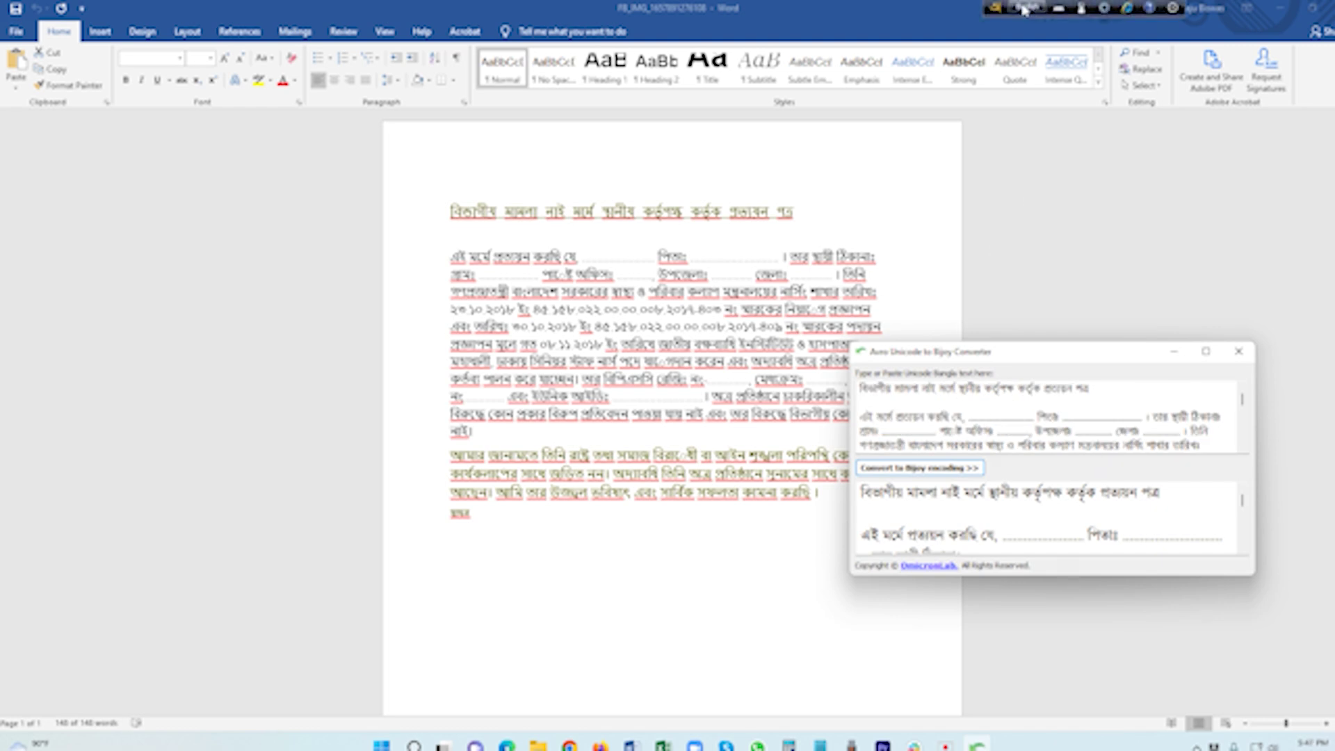
Replace a word in the input text with Avro's fifth Bangla suggestion for 'post'
{"action": "left_click", "coordinate": [961, 430]}
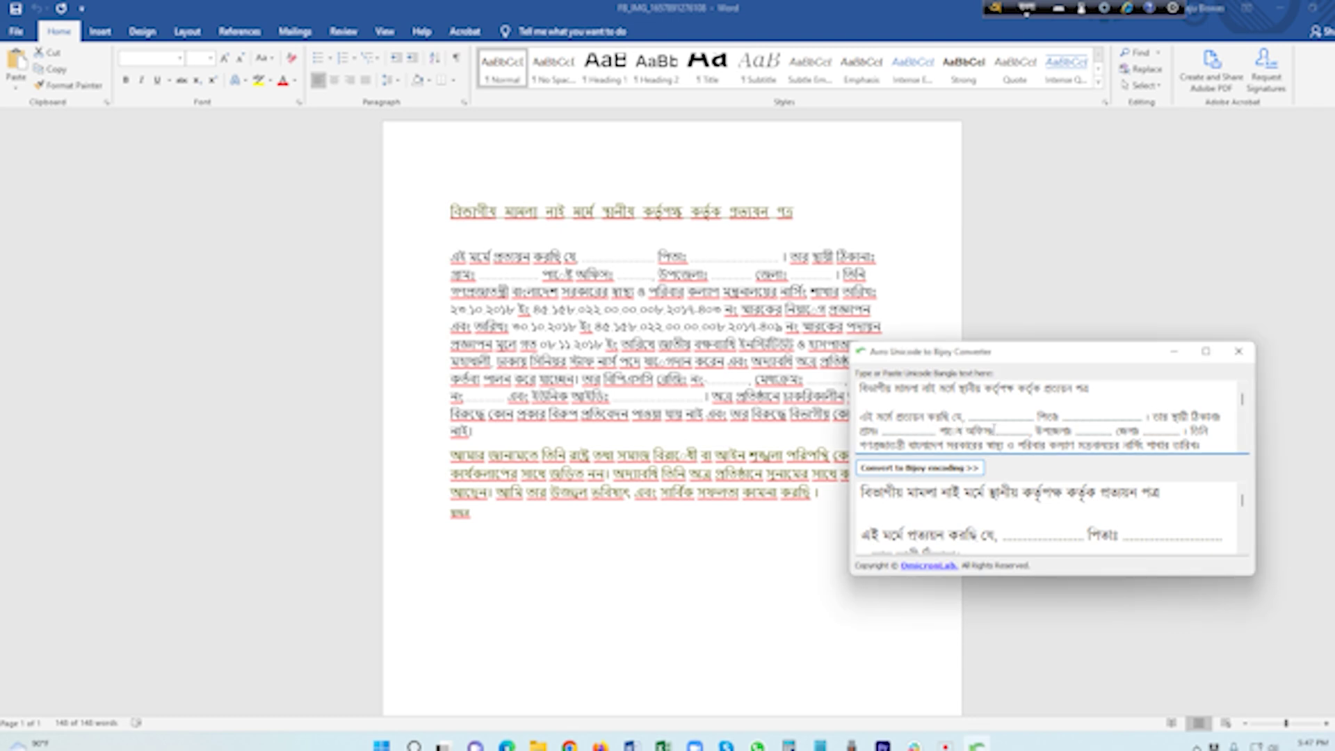
{"action": "key", "text": "BackSpace"}
{"action": "key", "text": "BackSpace"}
{"action": "key", "text": "BackSpace"}
{"action": "key", "text": "BackSpace"}
{"action": "key", "text": "BackSpace"}
{"action": "type", "text": "post"}
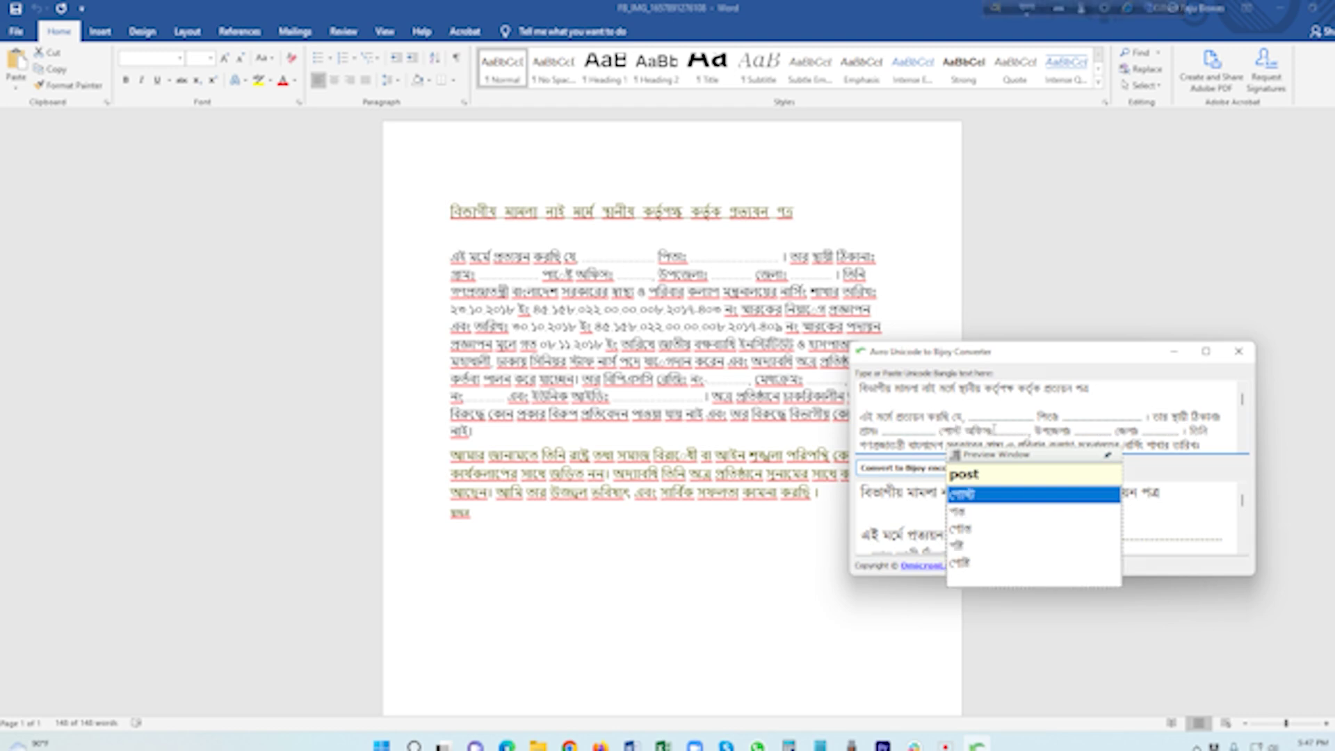
{"action": "left_click", "coordinate": [963, 565]}
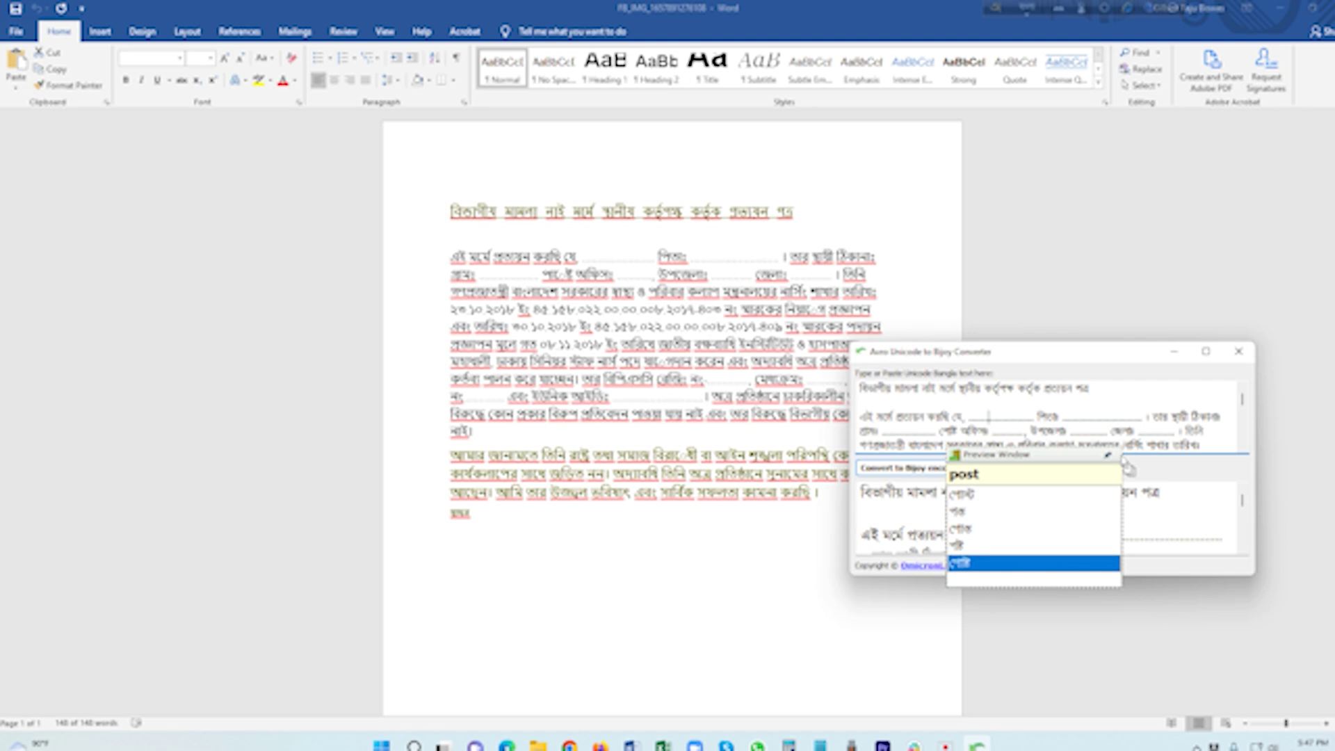
Find the misspelled word in the Word letter and select it in the converter input
{"action": "key", "text": "alt+Tab"}
{"action": "left_click_drag", "start_coordinate": [692, 361], "coordinate": [644, 361]}
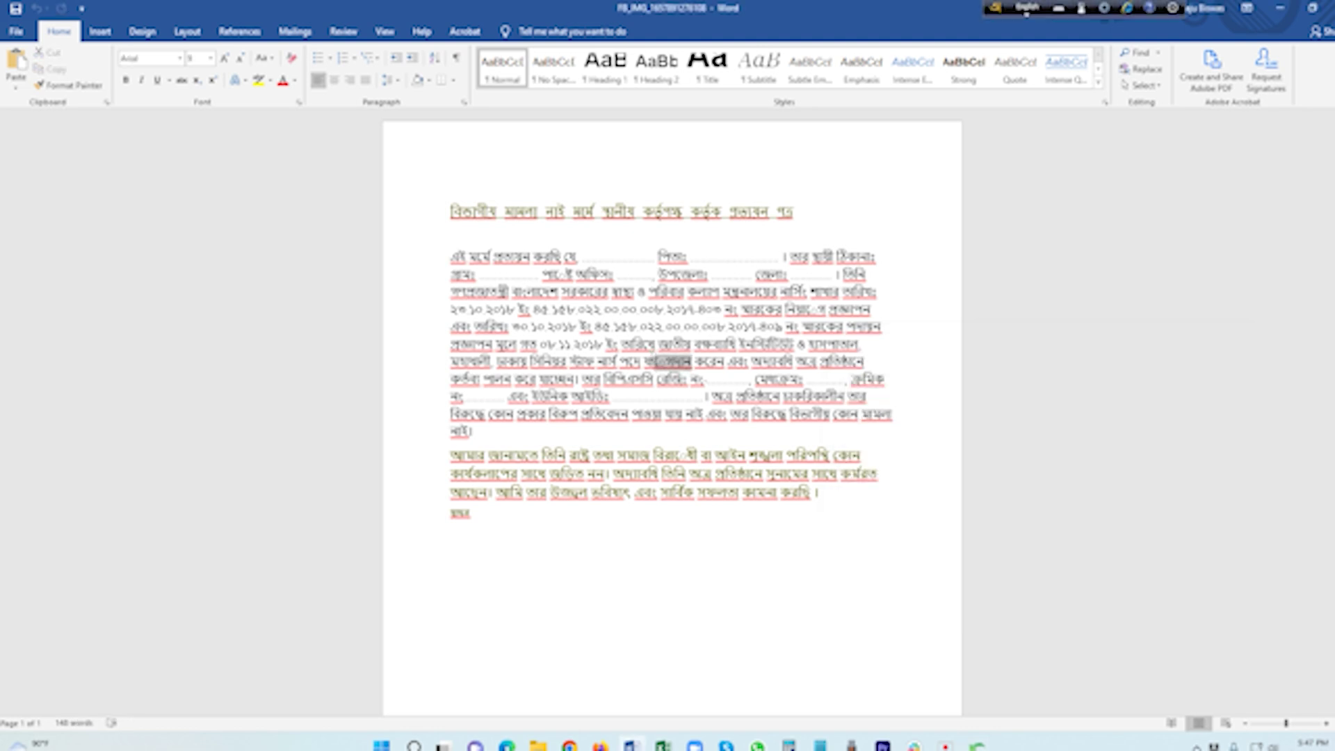
{"action": "key", "text": "alt+Tab"}
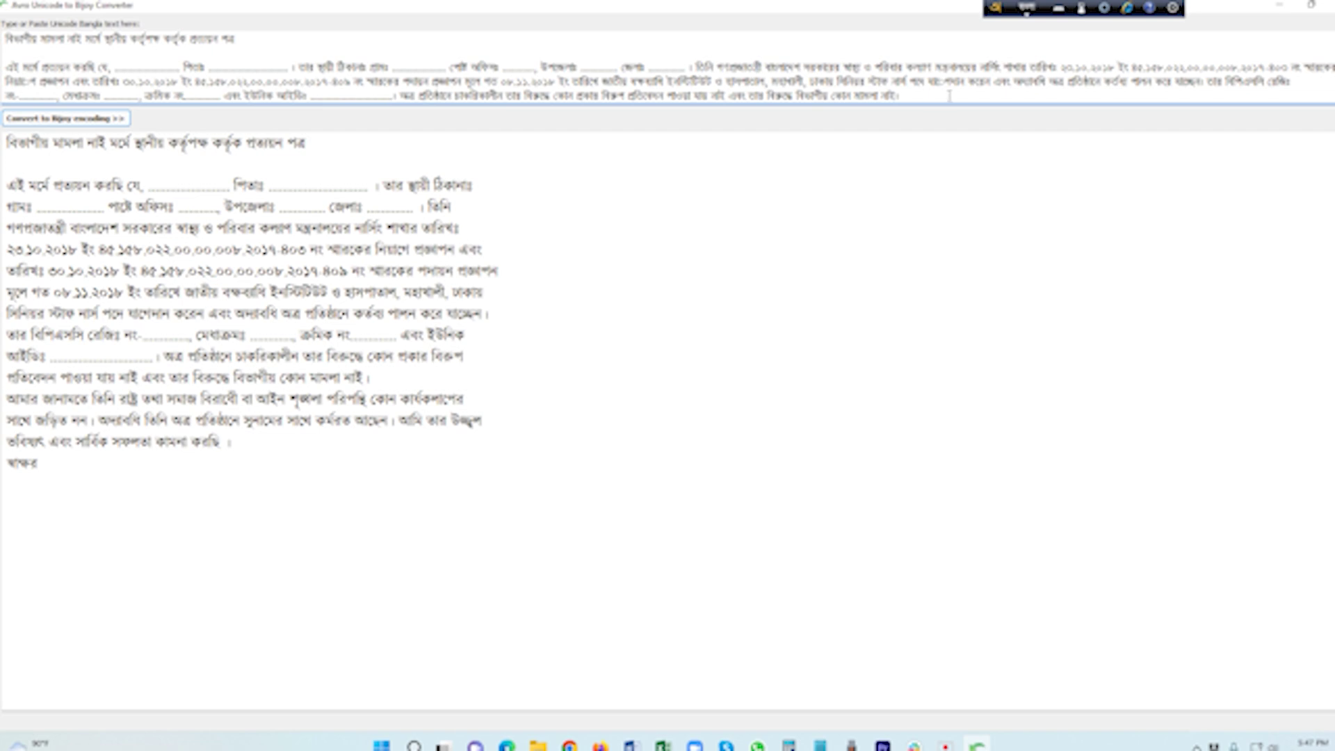
{"action": "left_click_drag", "start_coordinate": [966, 81], "coordinate": [928, 81]}
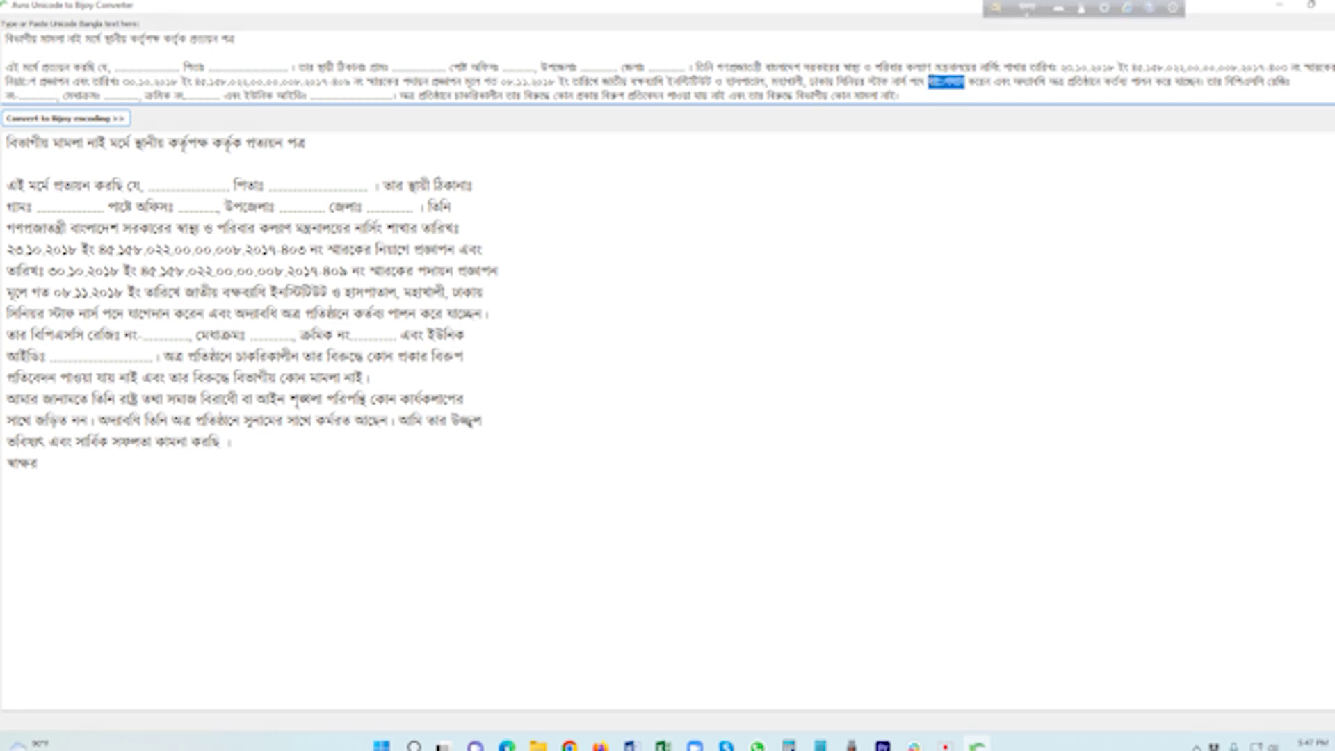
Type 'jogdan' phonetically and pick the যোগদান suggestion
{"action": "type", "text": "jok"}
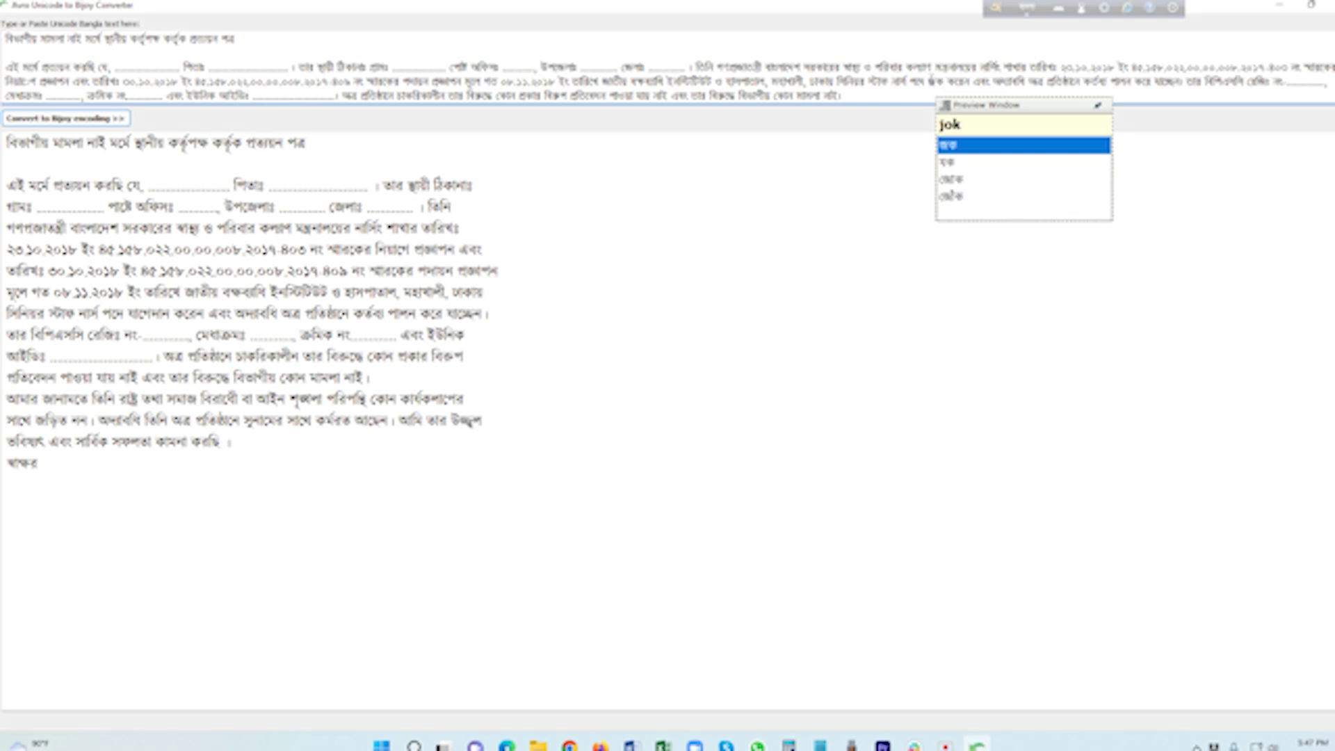
{"action": "type", "text": "dan"}
{"action": "key", "text": "BackSpace"}
{"action": "key", "text": "BackSpace"}
{"action": "key", "text": "BackSpace"}
{"action": "key", "text": "BackSpace"}
{"action": "key", "text": "BackSpace"}
{"action": "key", "text": "BackSpace"}
{"action": "type", "text": "jo"}
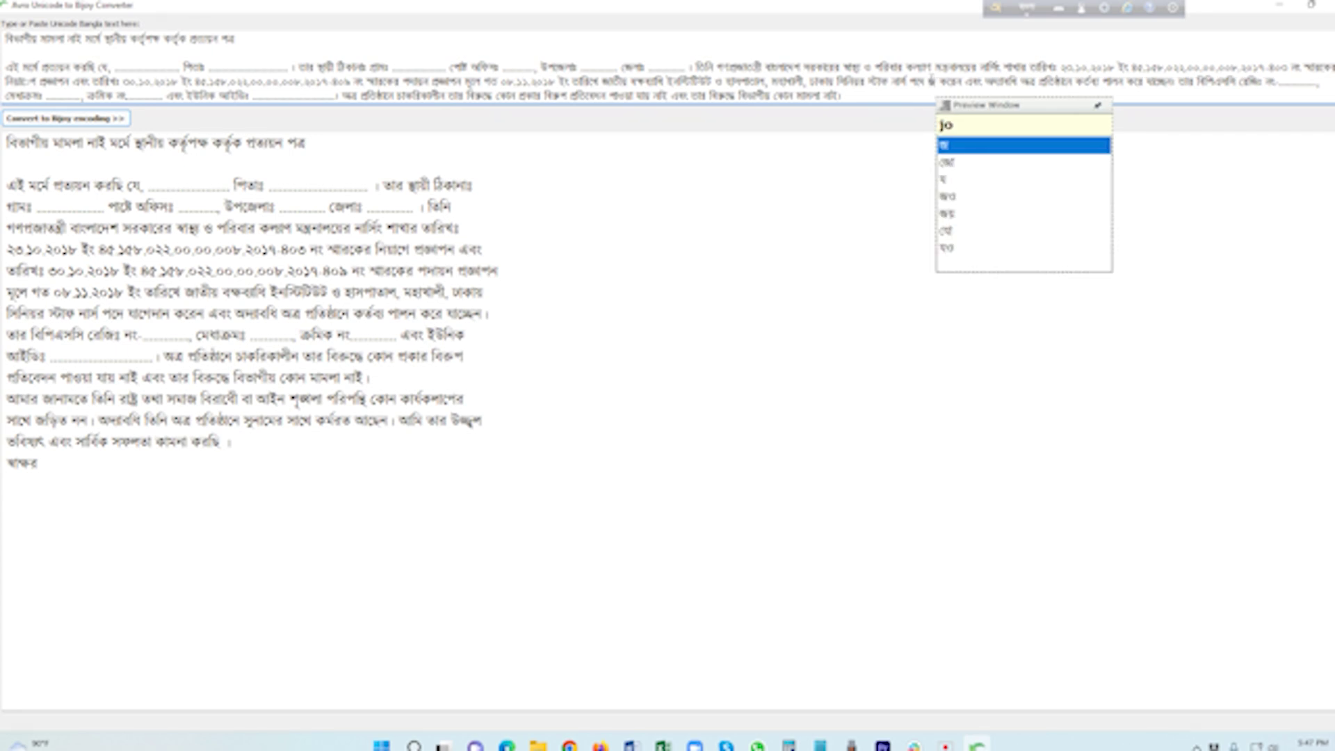
{"action": "key", "text": "Down"}
{"action": "key", "text": "Down"}
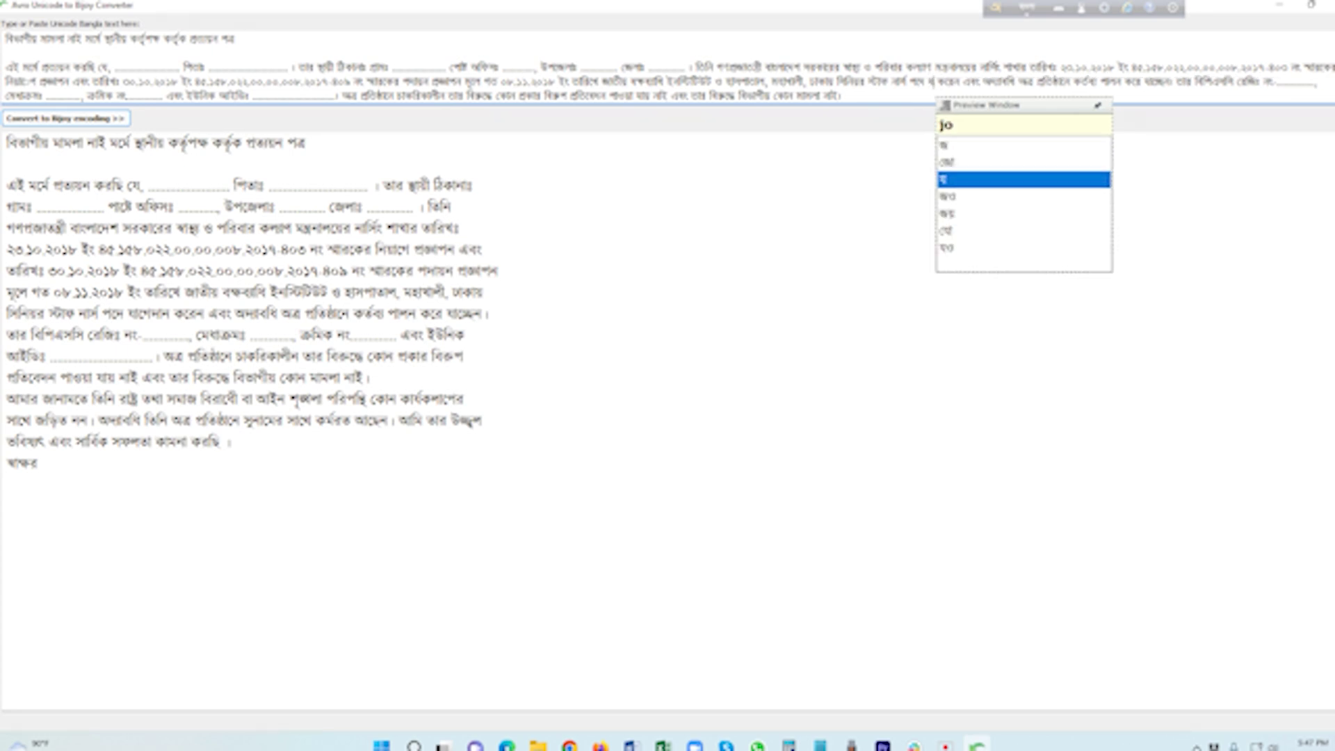
{"action": "key", "text": "Down"}
{"action": "key", "text": "Down"}
{"action": "key", "text": "Down"}
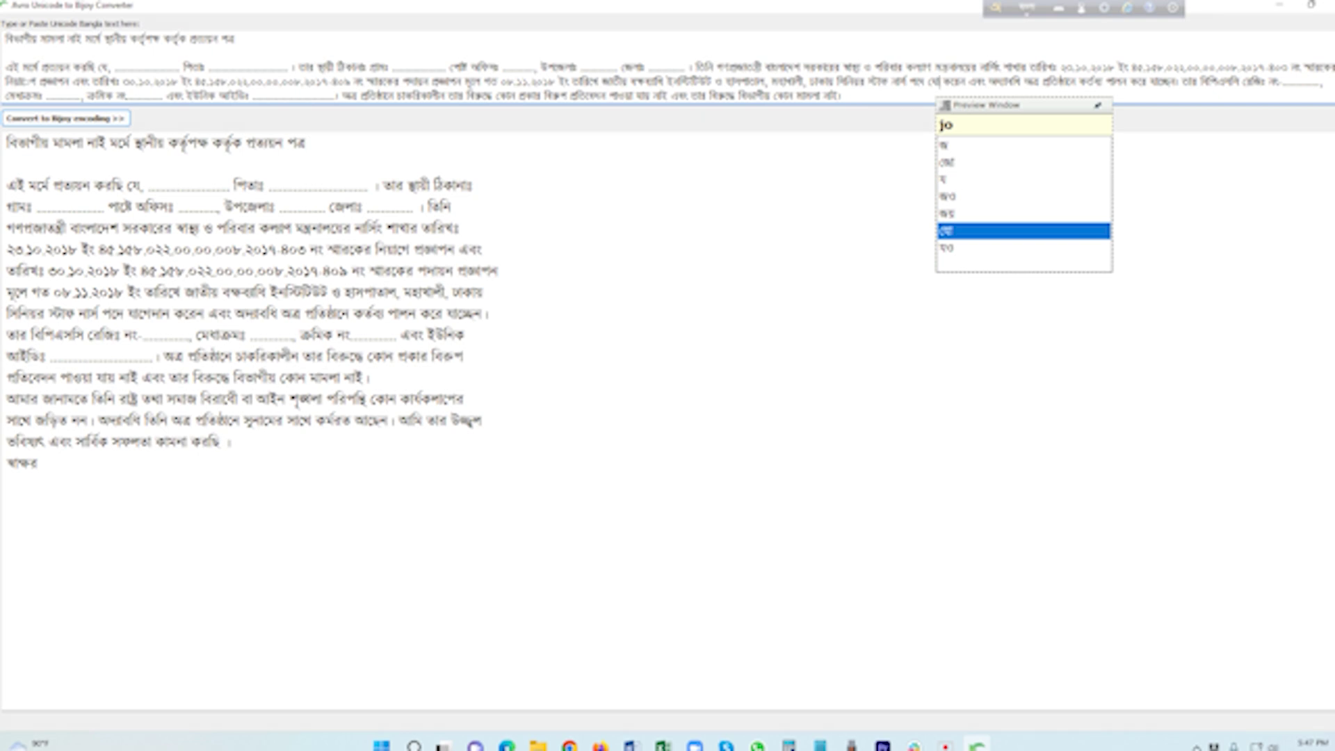
{"action": "type", "text": "g"}
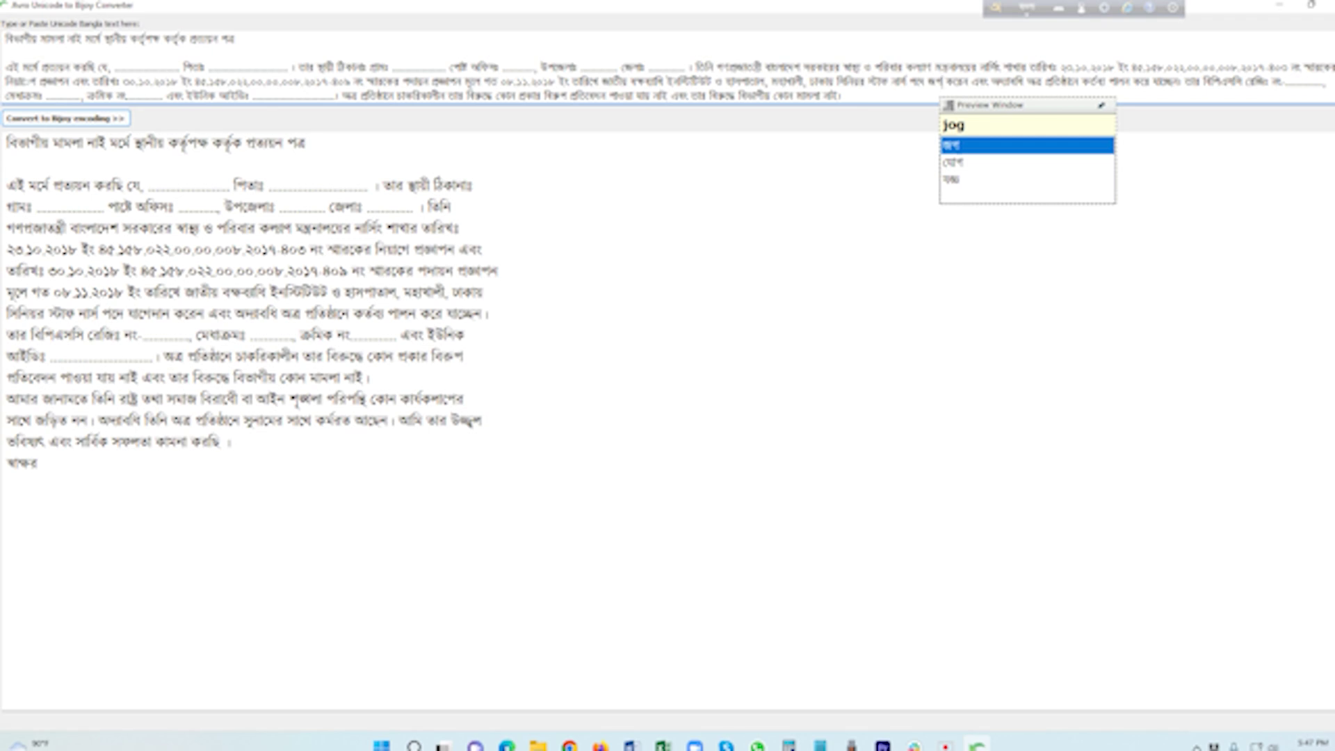
{"action": "type", "text": "dan"}
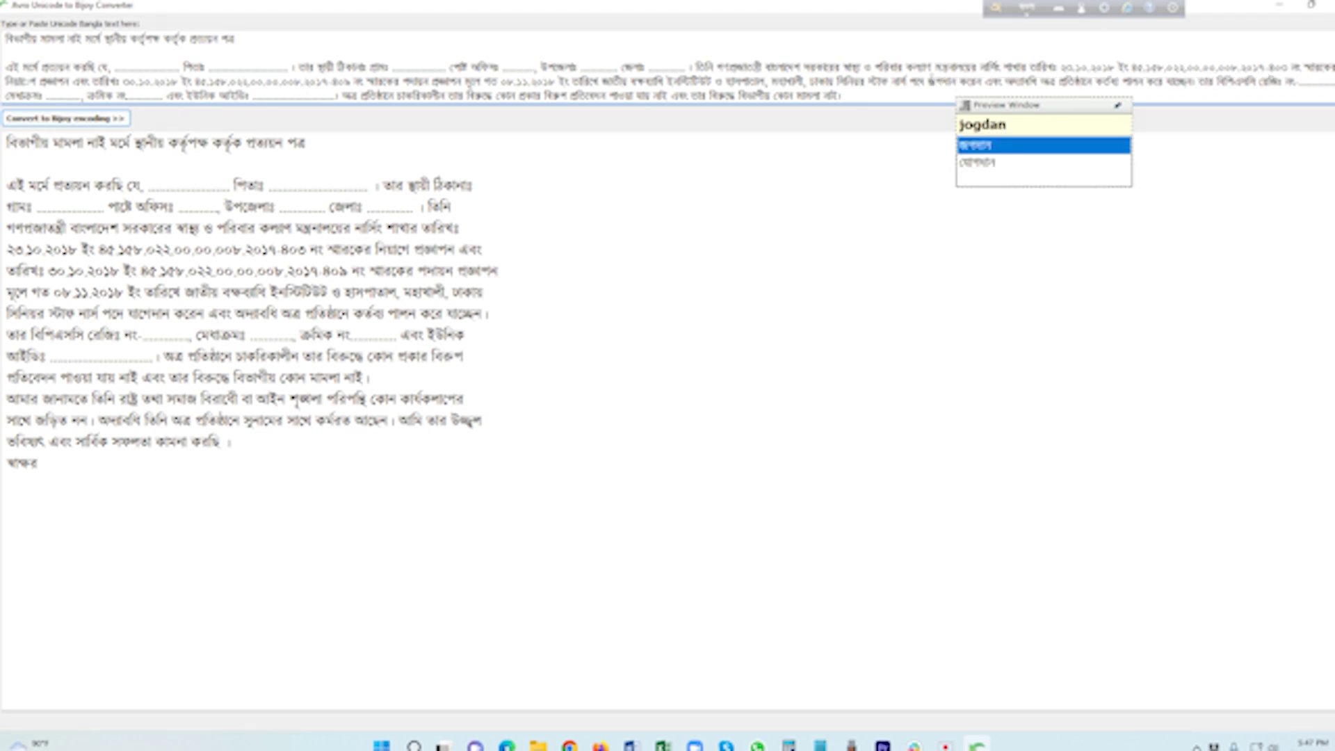
{"action": "key", "text": "Down"}
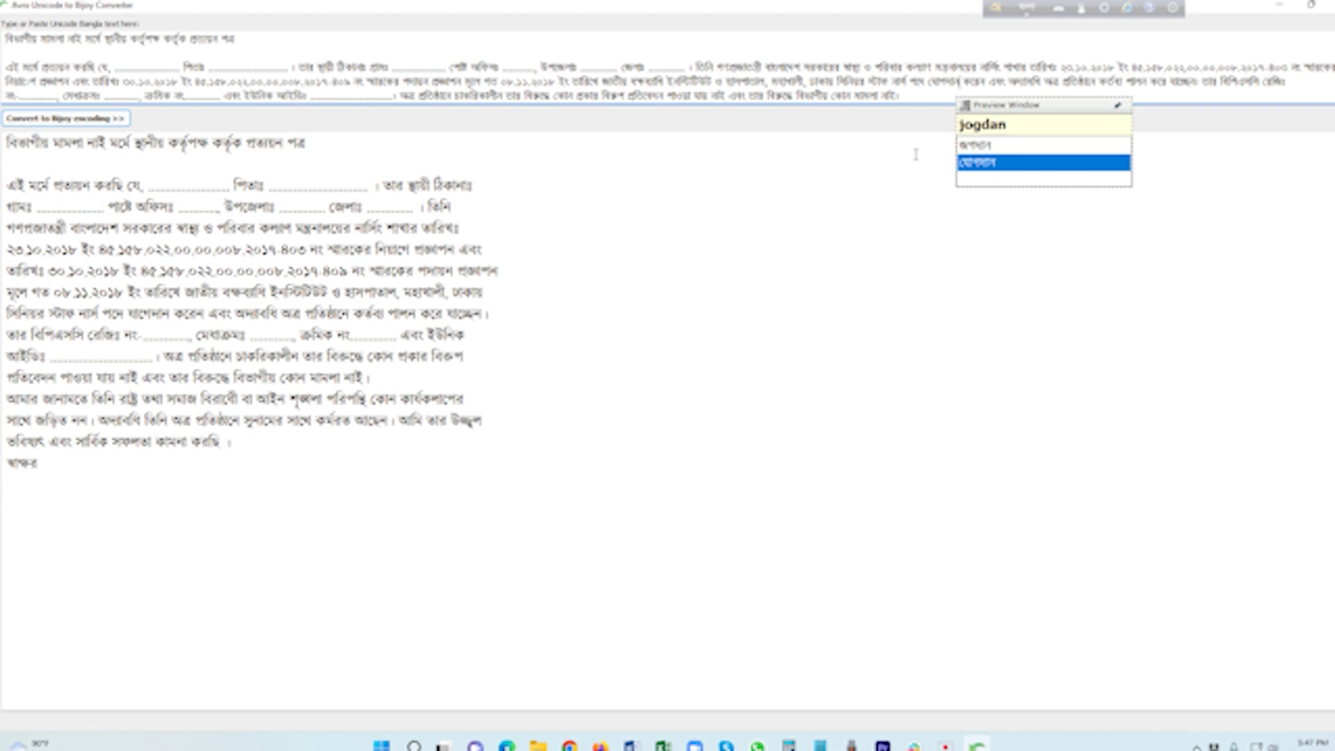
{"action": "left_click", "coordinate": [898, 214]}
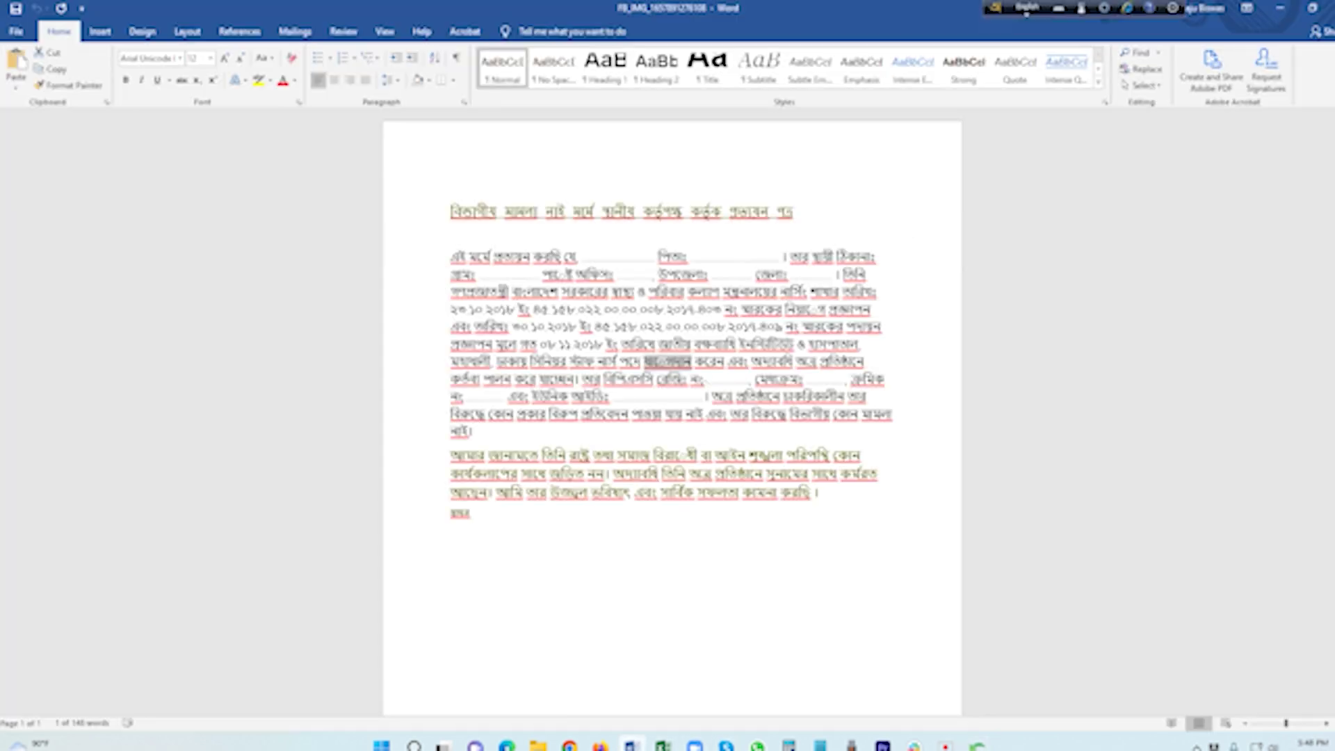
{"action": "left_click", "coordinate": [630, 745]}
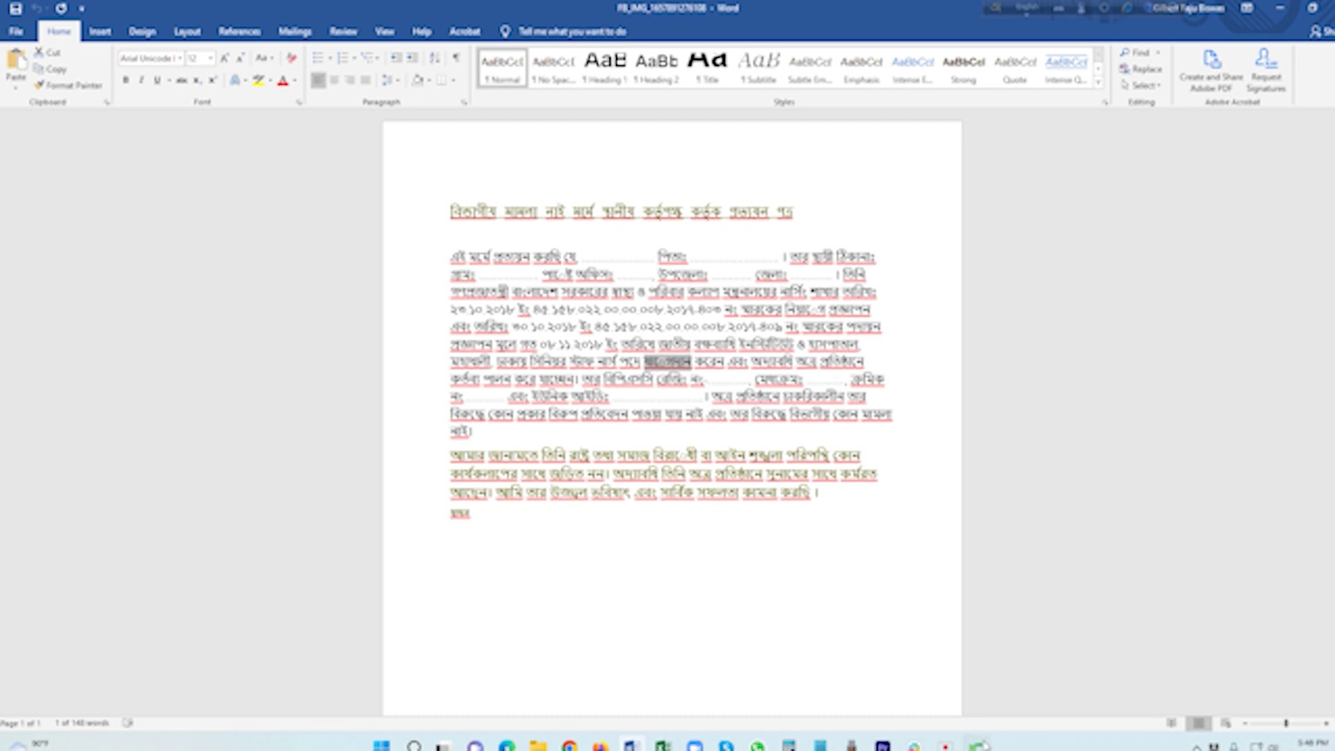
Select all the Unicode input and convert it to Bijoy encoding again
{"action": "left_click", "coordinate": [980, 742]}
{"action": "scroll", "coordinate": [915, 90], "scroll_direction": "down", "scroll_amount": 1}
{"action": "scroll", "coordinate": [918, 90], "scroll_direction": "down", "scroll_amount": 1}
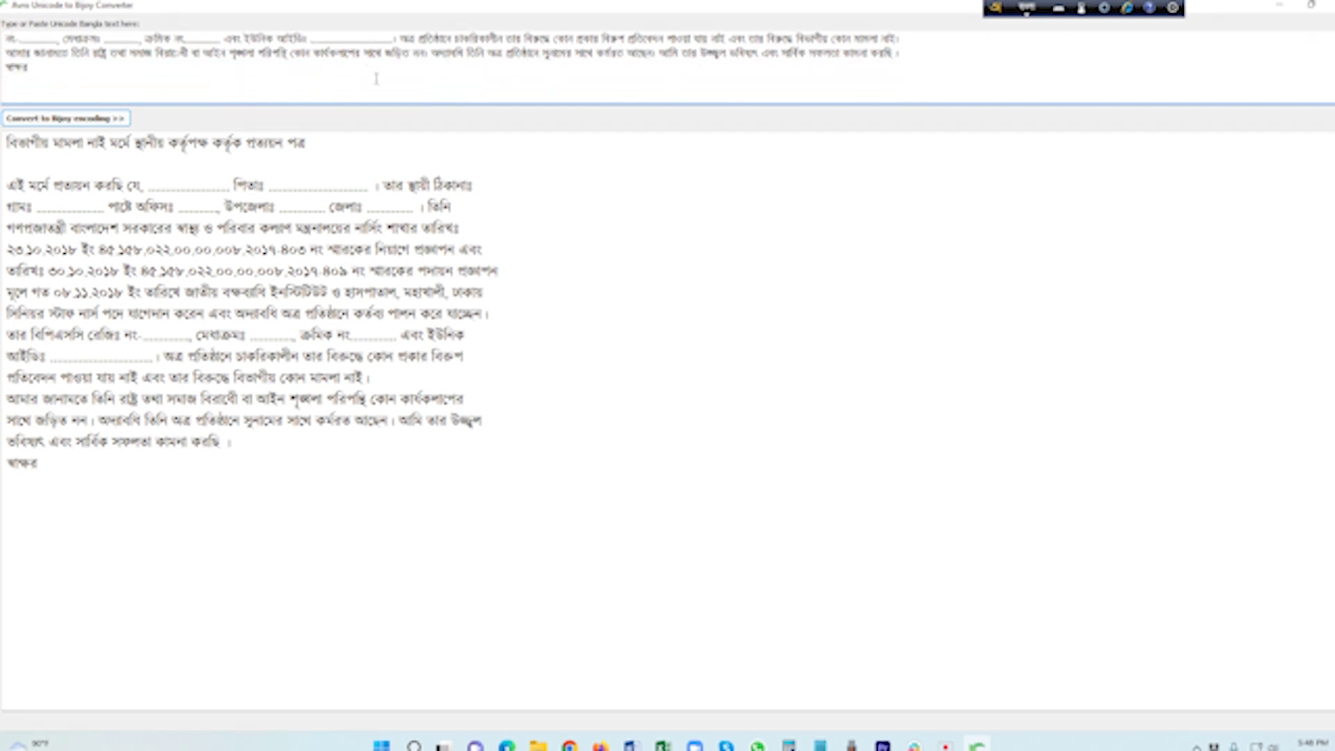
{"action": "scroll", "coordinate": [376, 78], "scroll_direction": "up", "scroll_amount": 2}
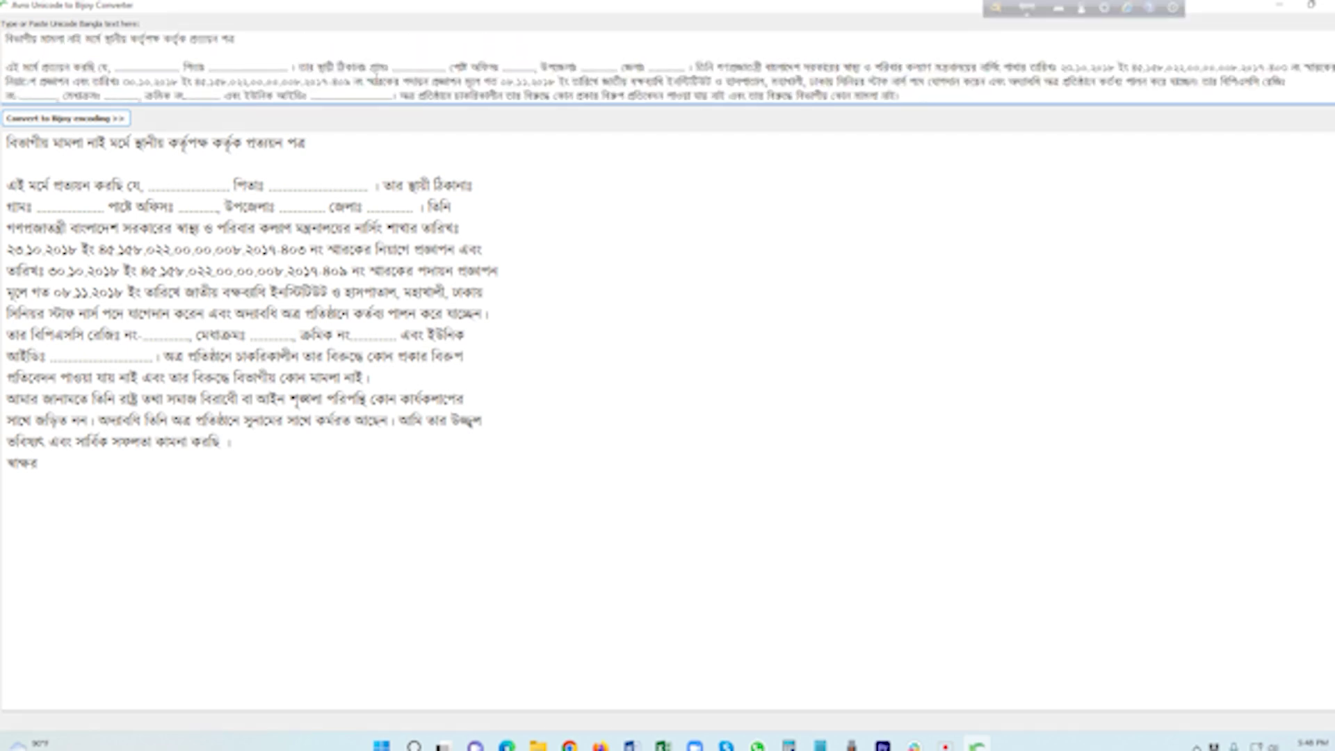
{"action": "key", "text": "ctrl+a"}
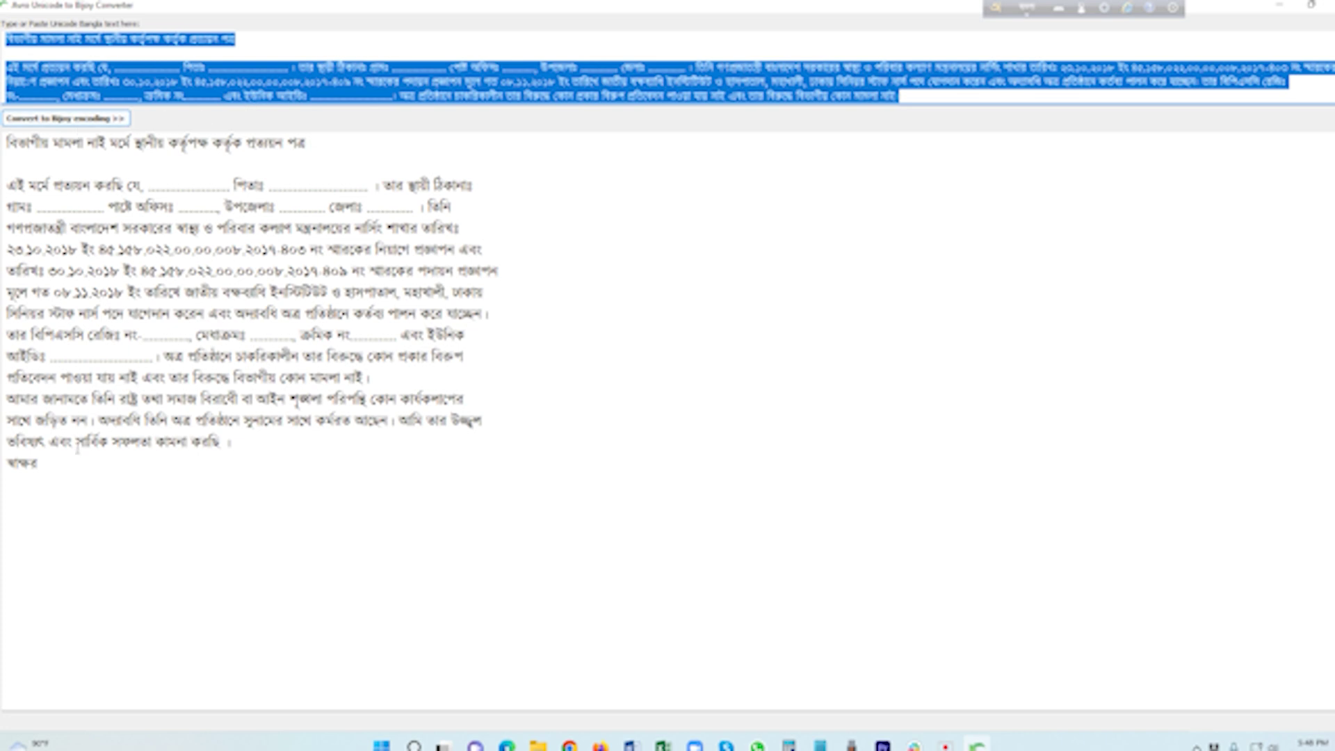
{"action": "left_click", "coordinate": [61, 117]}
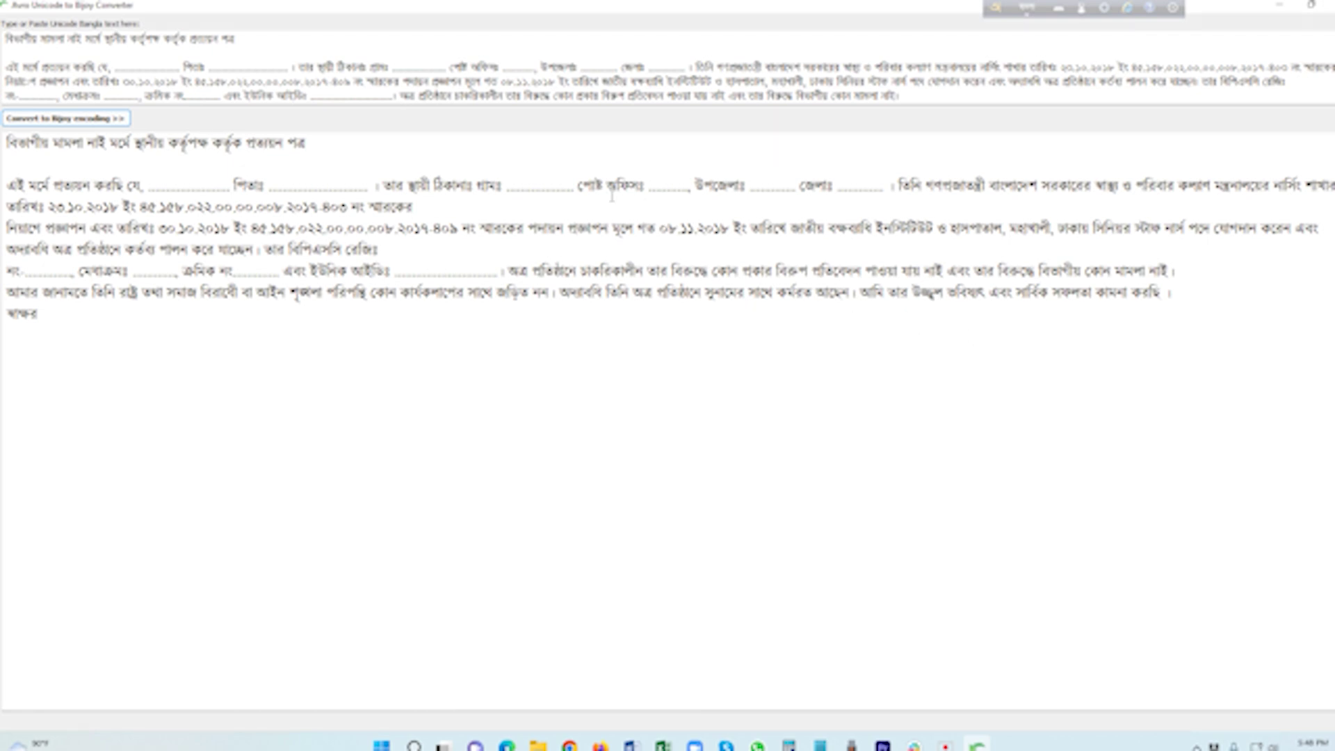
Correct the misspelled word to যোগদান and select all the converted output
{"action": "left_click_drag", "start_coordinate": [578, 183], "coordinate": [605, 183]}
{"action": "left_click", "coordinate": [604, 363]}
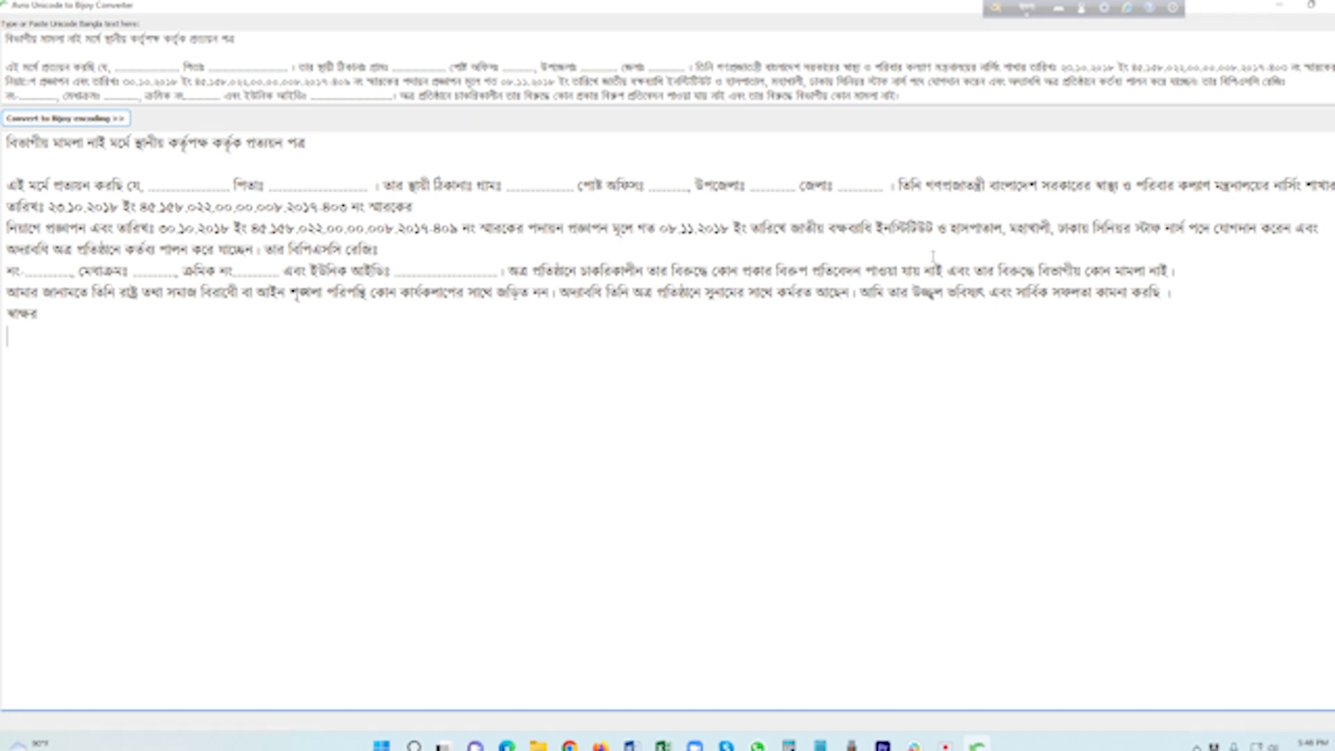
{"action": "left_click_drag", "start_coordinate": [1258, 227], "coordinate": [1212, 227]}
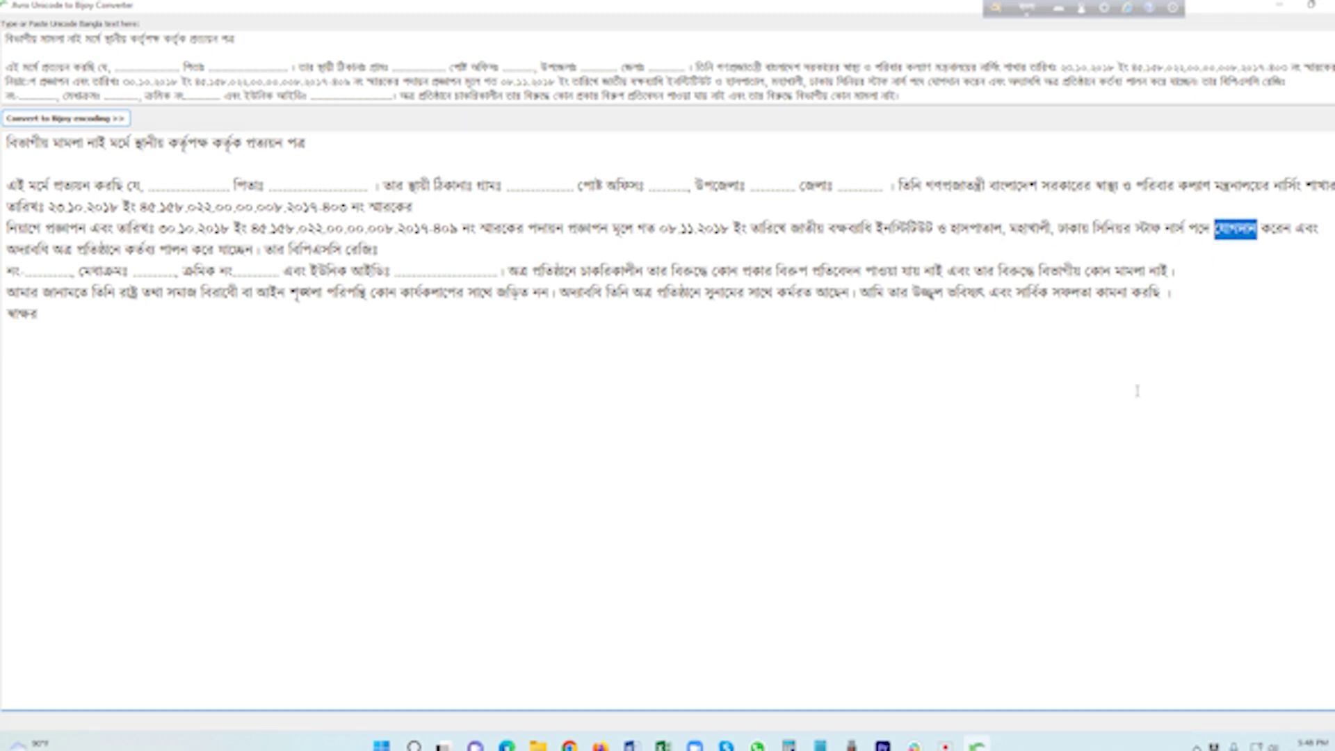
{"action": "type", "text": "দান"}
{"action": "left_click_drag", "start_coordinate": [40, 316], "coordinate": [4, 143]}
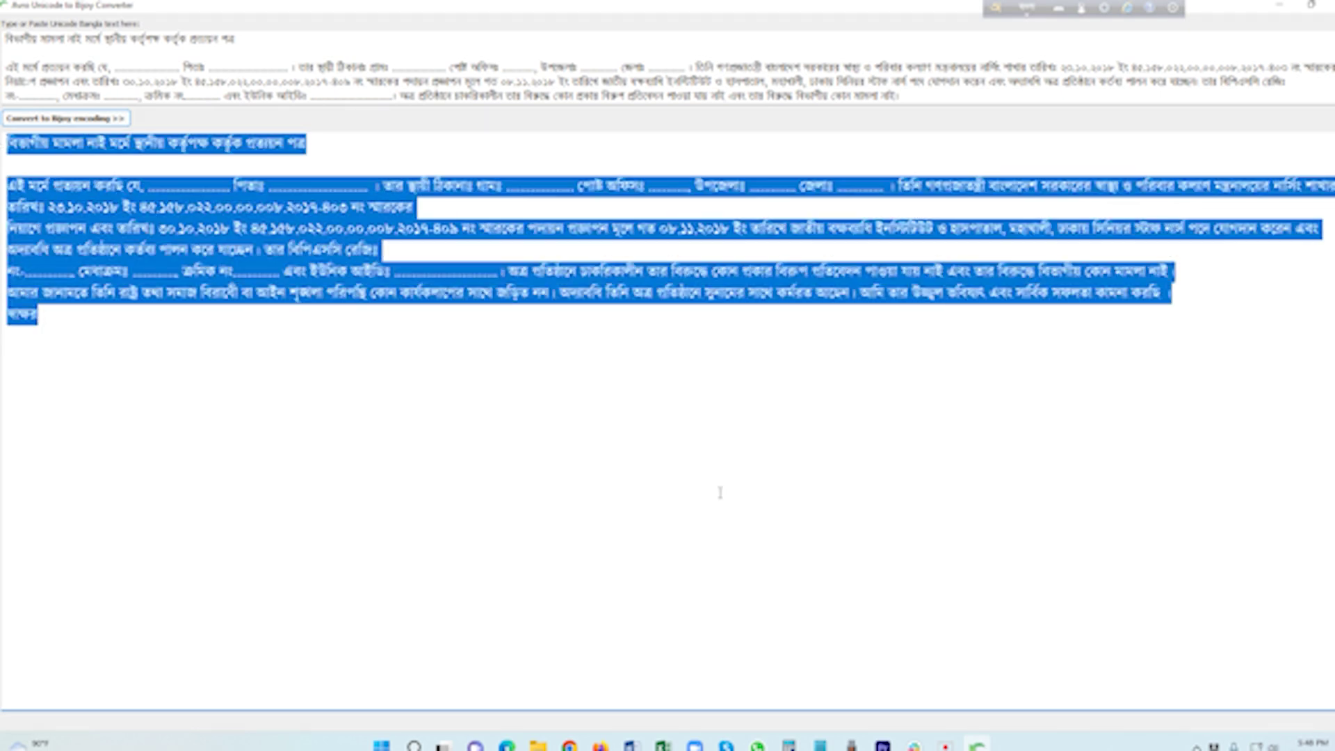
Replace the Word letter's old Unicode text with the pasted Bijoy text in Kalpurush ANSI
{"action": "left_click", "coordinate": [631, 744]}
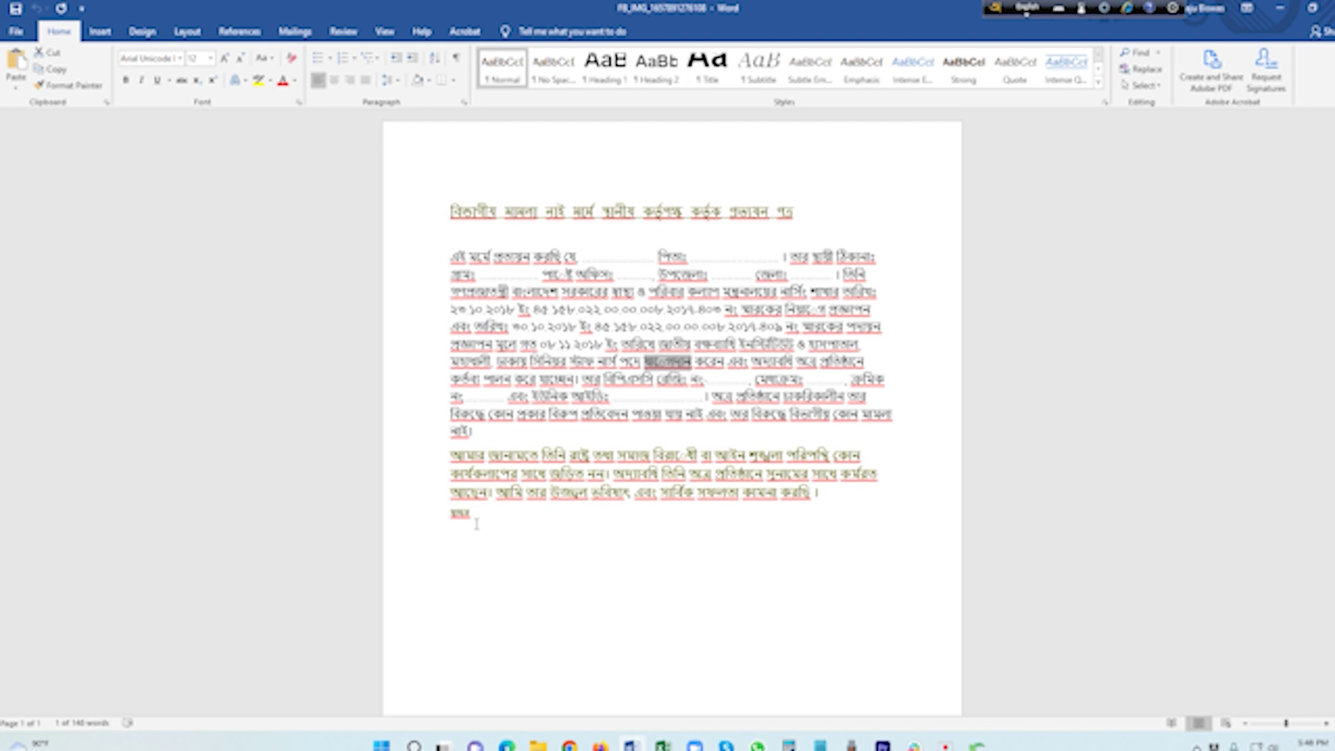
{"action": "triple_click", "coordinate": [403, 209]}
{"action": "key", "text": "Delete"}
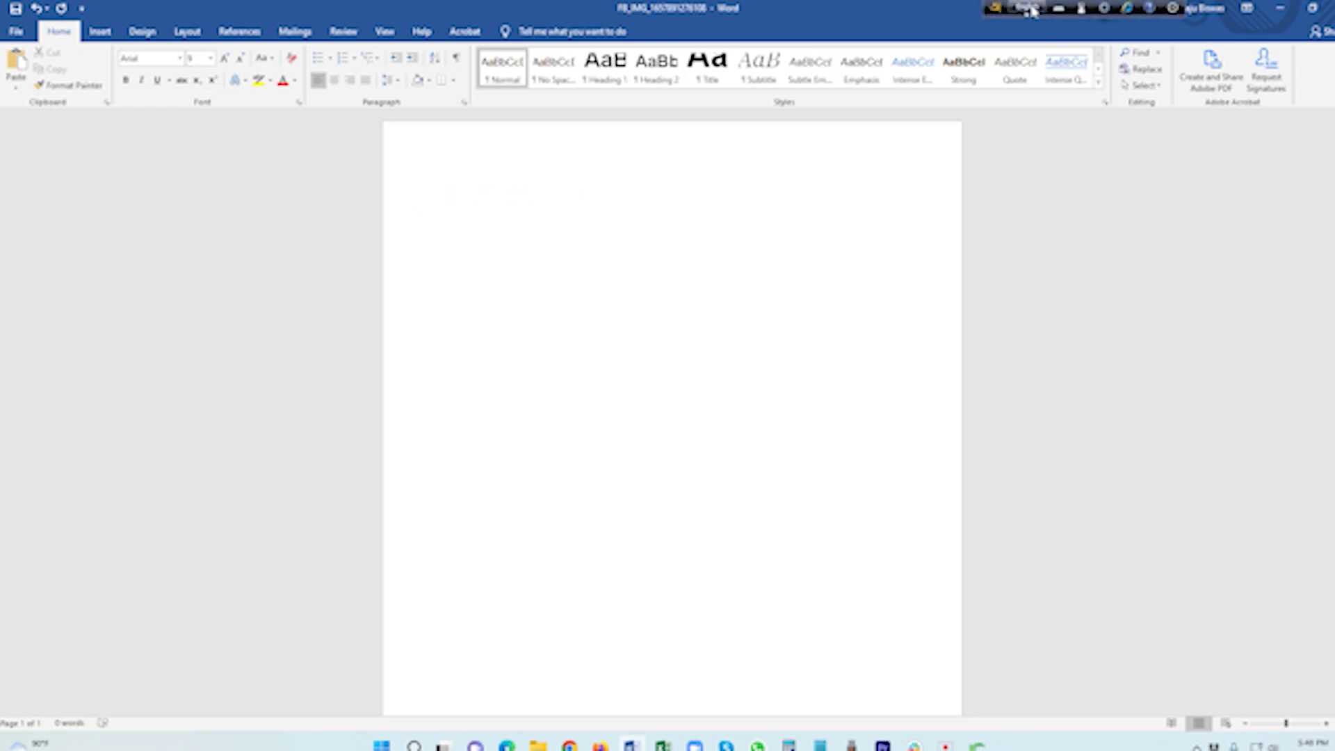
{"action": "left_click", "coordinate": [180, 57]}
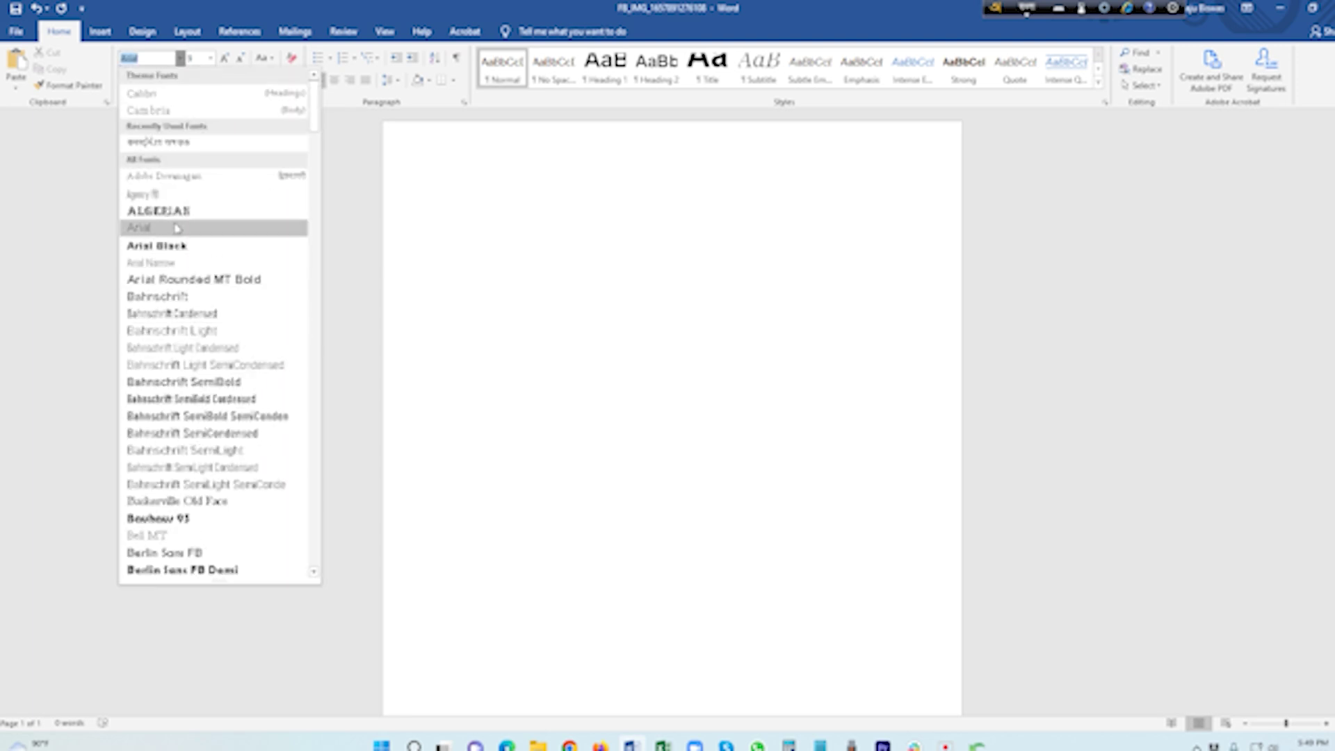
{"action": "left_click", "coordinate": [164, 144]}
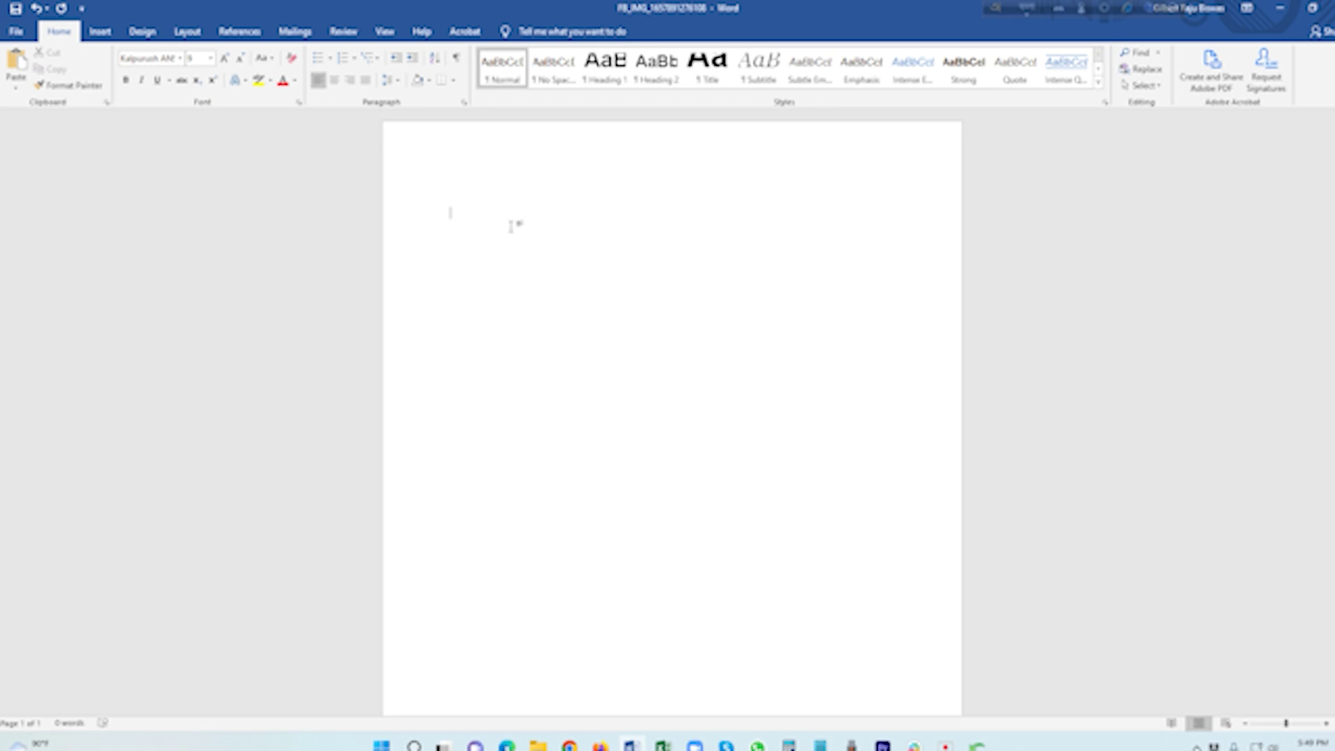
{"action": "key", "text": "ctrl+v"}
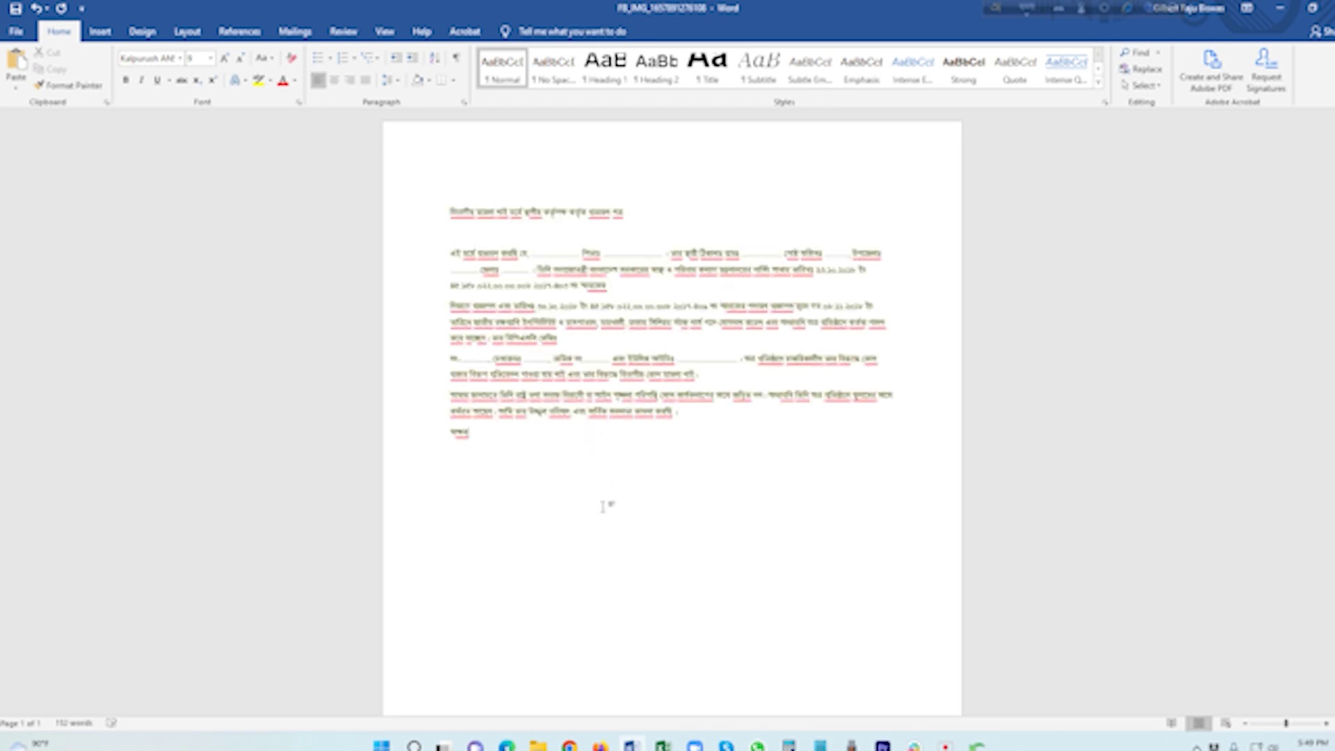
Enlarge the pasted text from 9 to 12 pt, bold the title line, and bring up Save As
{"action": "left_click_drag", "start_coordinate": [511, 439], "coordinate": [410, 216]}
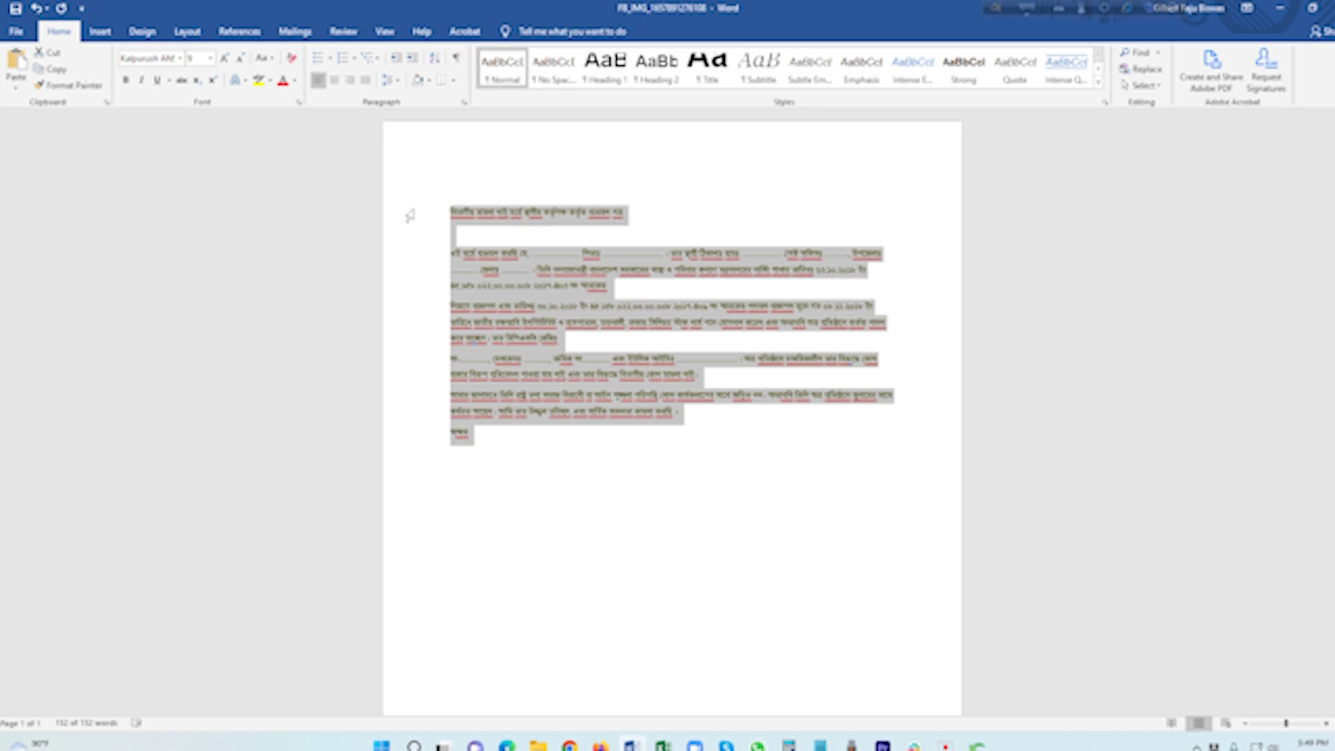
{"action": "key", "text": "ctrl+bracketright"}
{"action": "key", "text": "ctrl+bracketright"}
{"action": "key", "text": "ctrl+bracketright"}
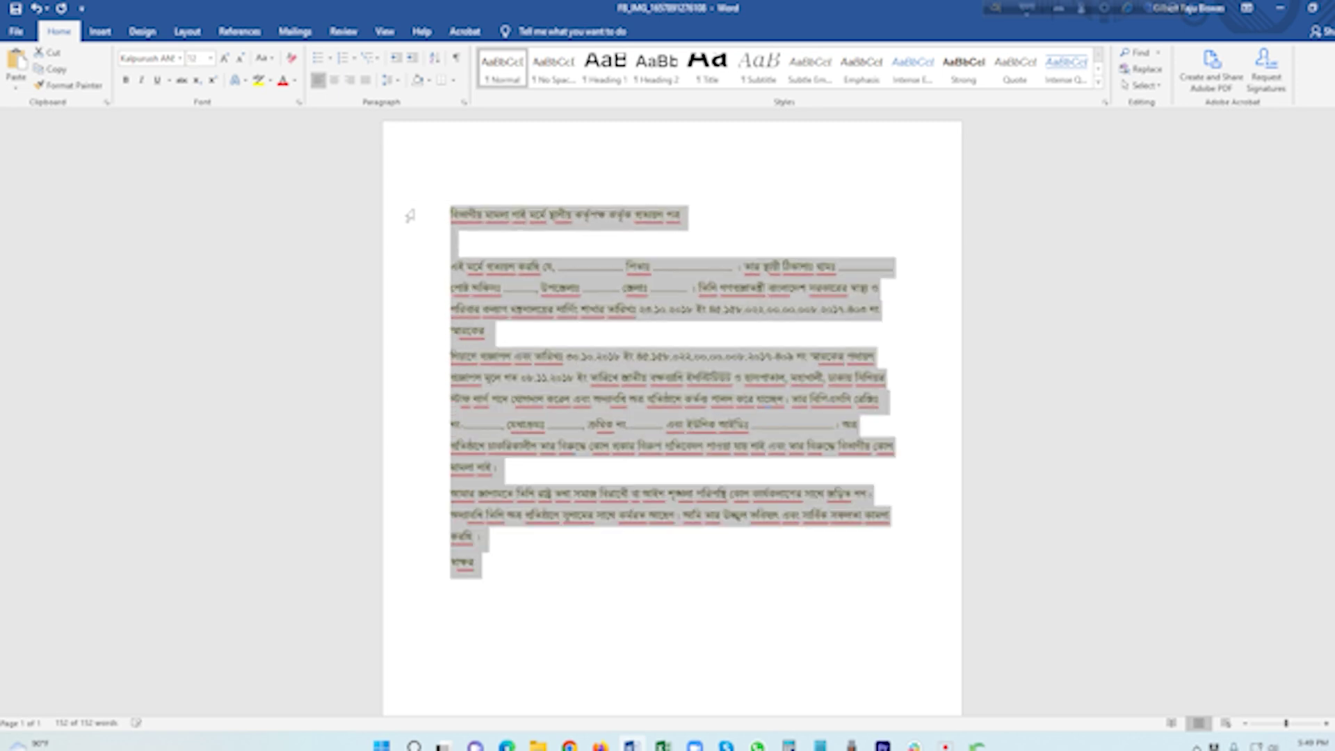
{"action": "left_click_drag", "start_coordinate": [697, 216], "coordinate": [441, 216]}
{"action": "key", "text": "ctrl+b"}
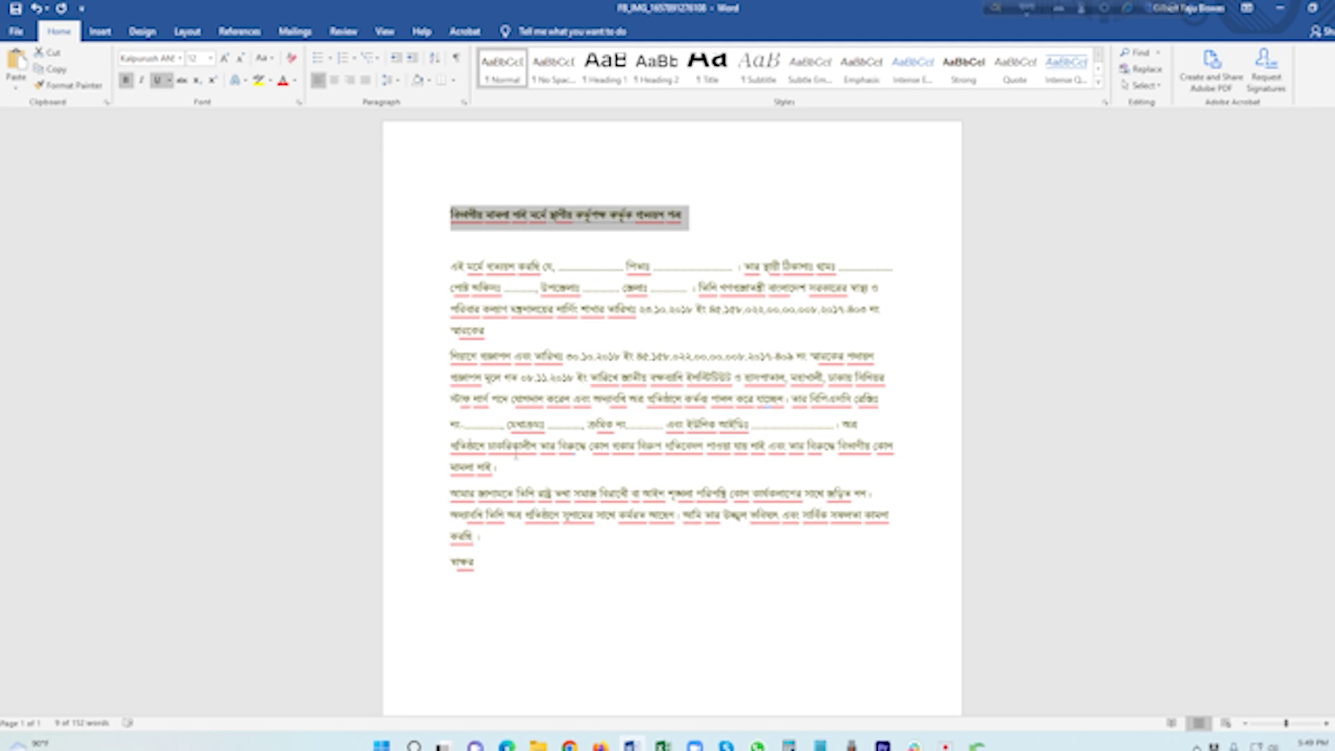
{"action": "left_click", "coordinate": [521, 546]}
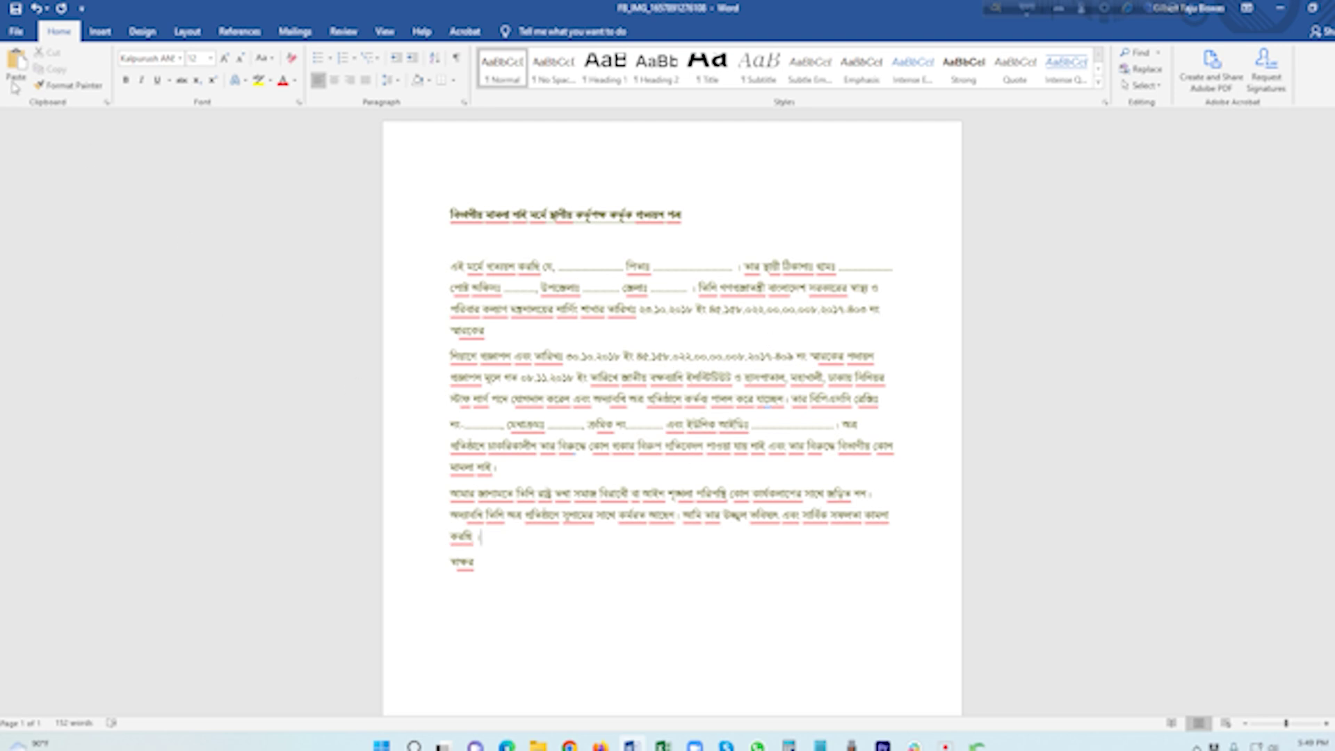
{"action": "left_click", "coordinate": [15, 31]}
{"action": "left_click", "coordinate": [34, 172]}
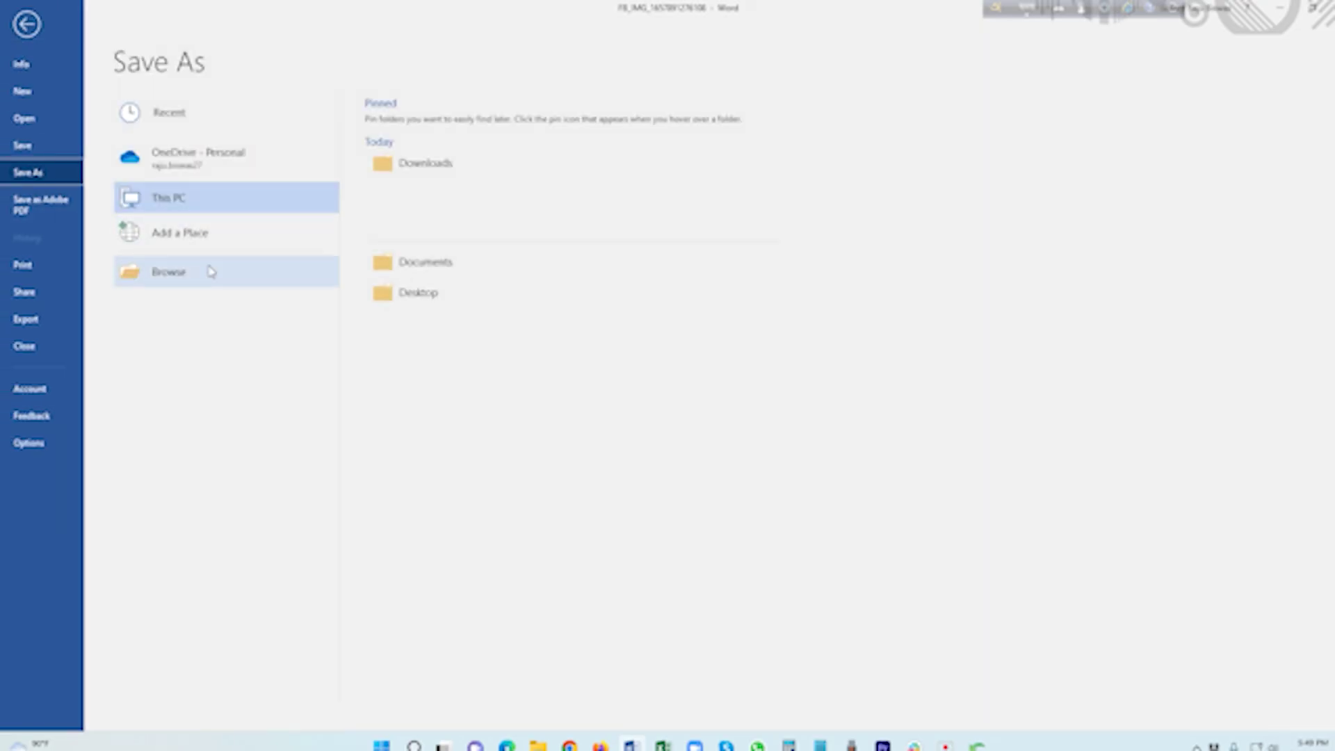
Save the letter to the Desktop with Word Document as the file type
{"action": "left_click", "coordinate": [431, 295]}
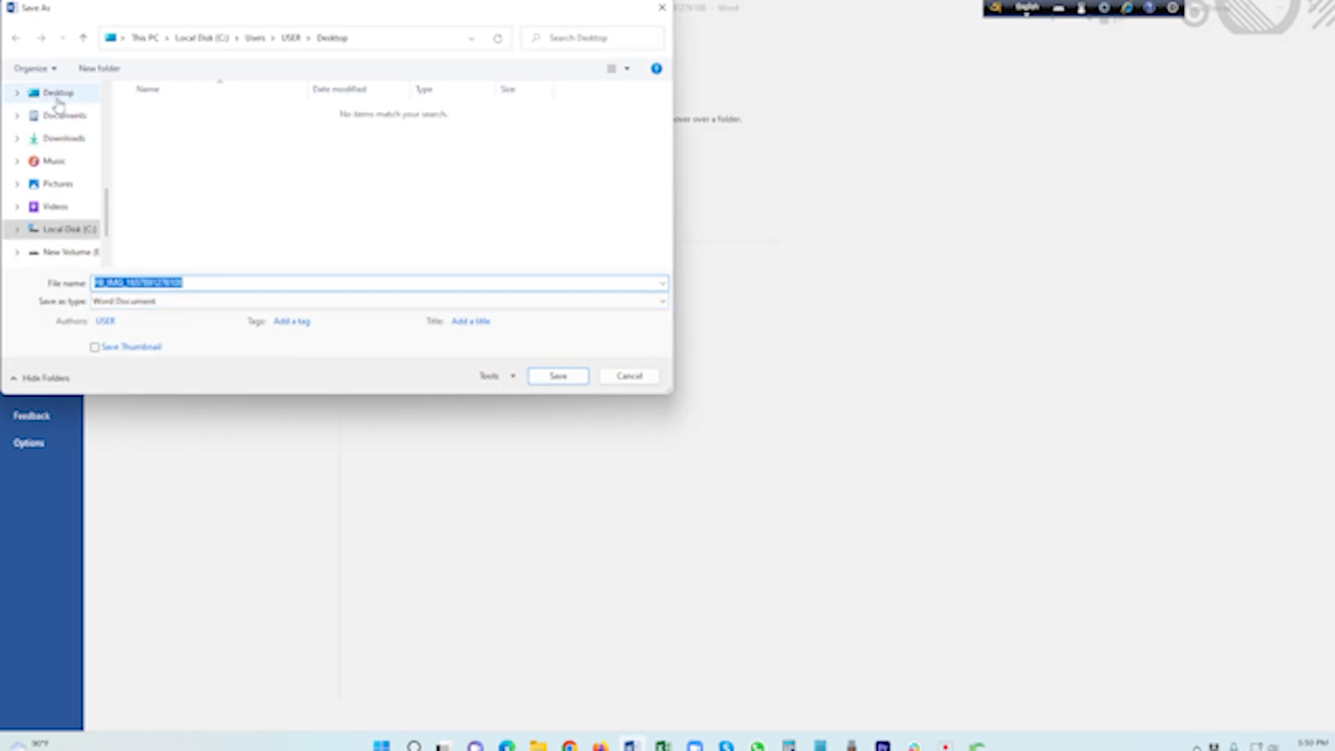
{"action": "left_click", "coordinate": [56, 93]}
{"action": "left_click", "coordinate": [165, 301]}
{"action": "left_click", "coordinate": [196, 207]}
{"action": "left_click", "coordinate": [153, 301]}
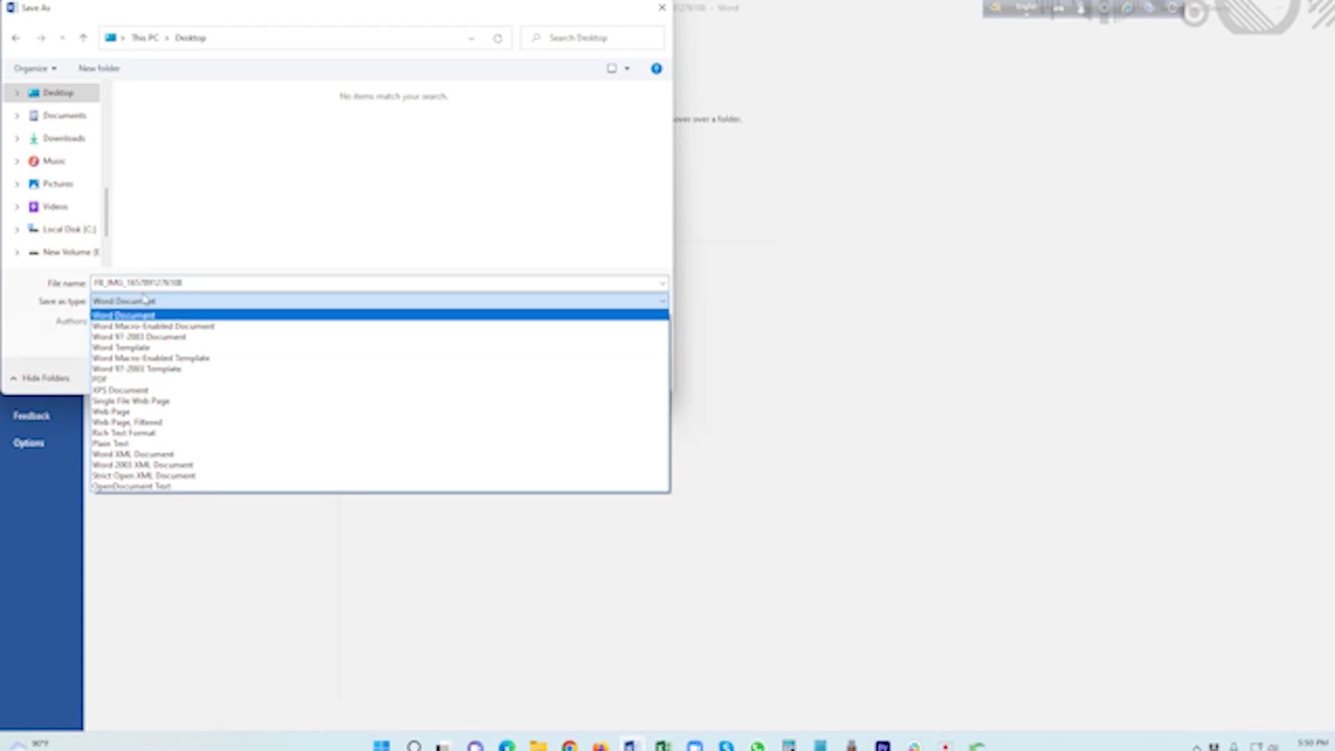
{"action": "left_click", "coordinate": [179, 218]}
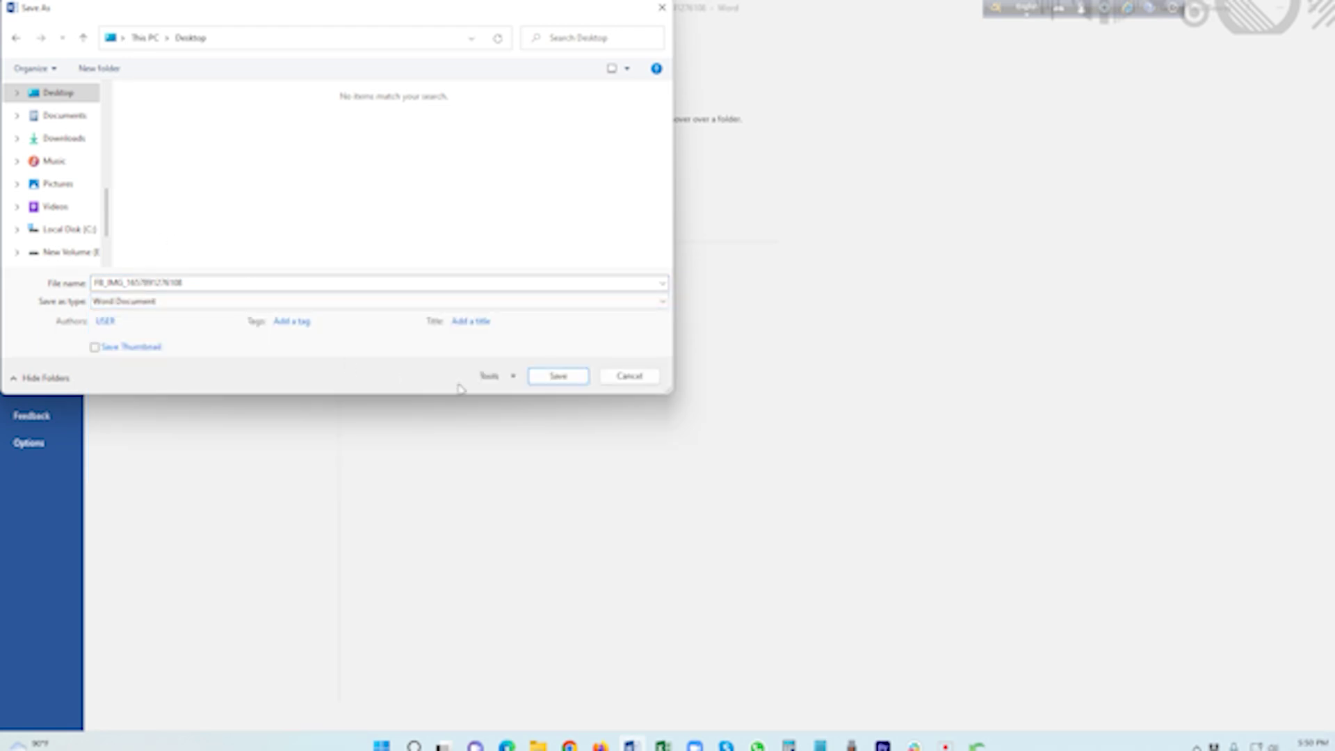
{"action": "left_click", "coordinate": [563, 378]}
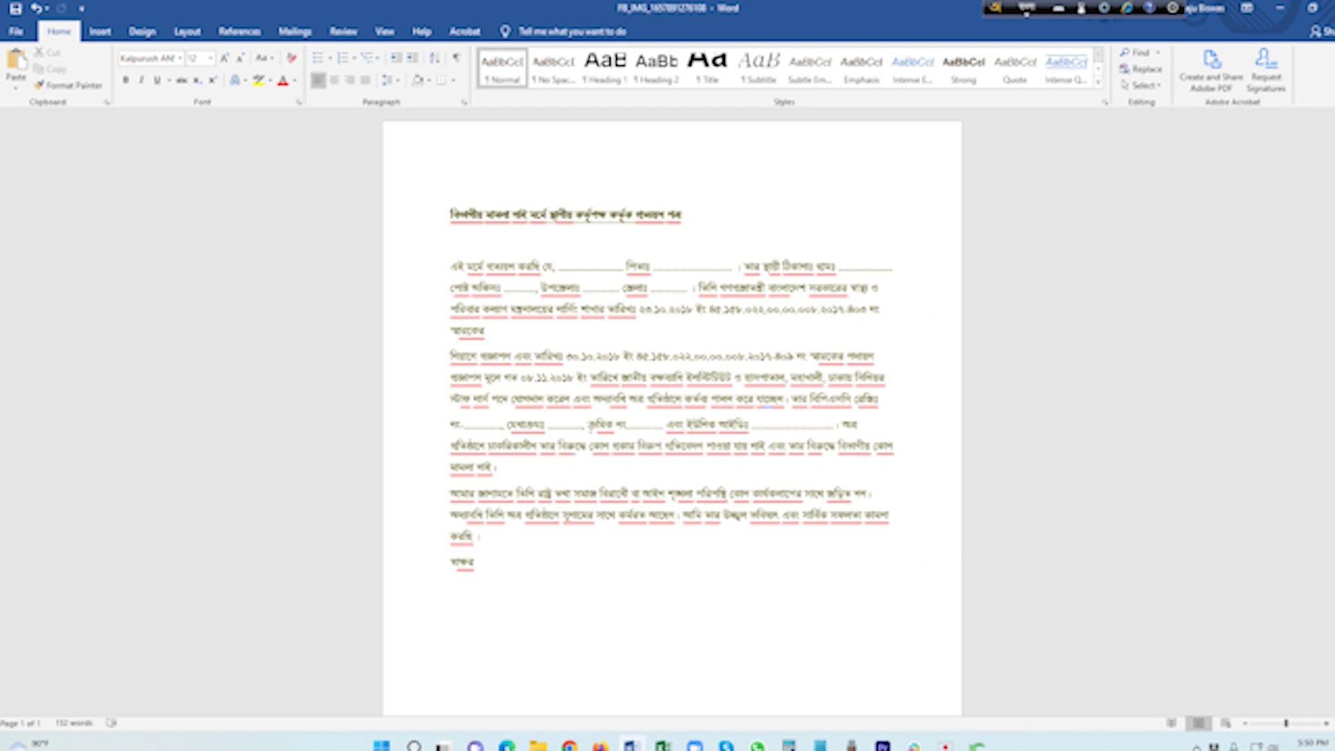
{"action": "key", "text": "Down"}
{"action": "key", "text": "ctrl+a"}
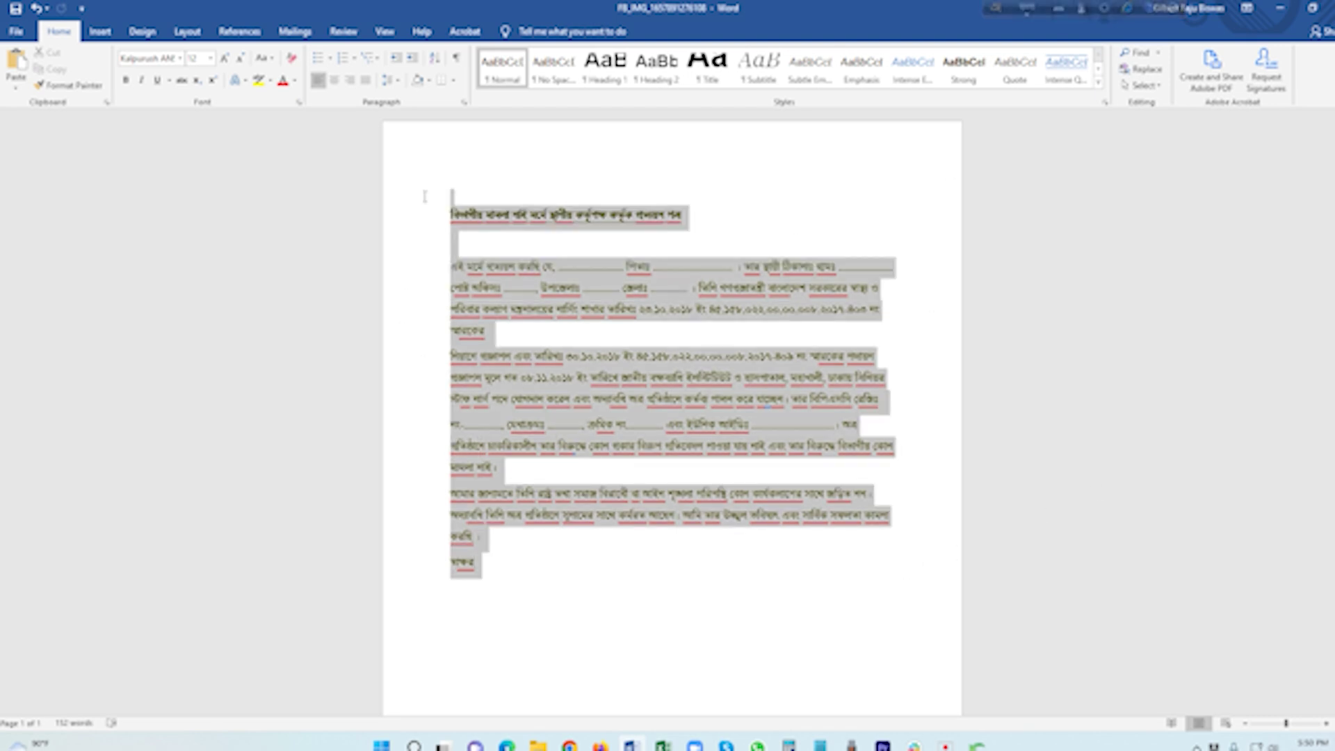
{"action": "left_click", "coordinate": [604, 625]}
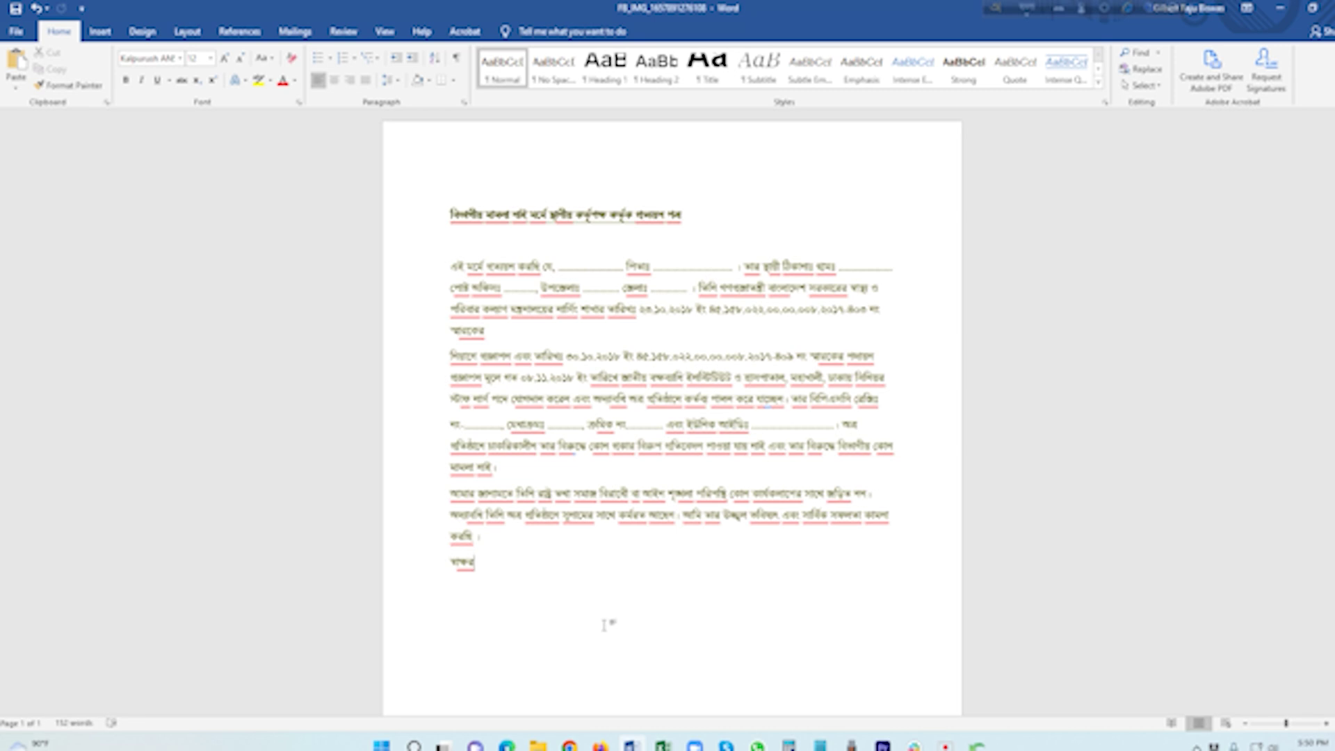
{"action": "left_click_drag", "start_coordinate": [513, 572], "coordinate": [426, 209]}
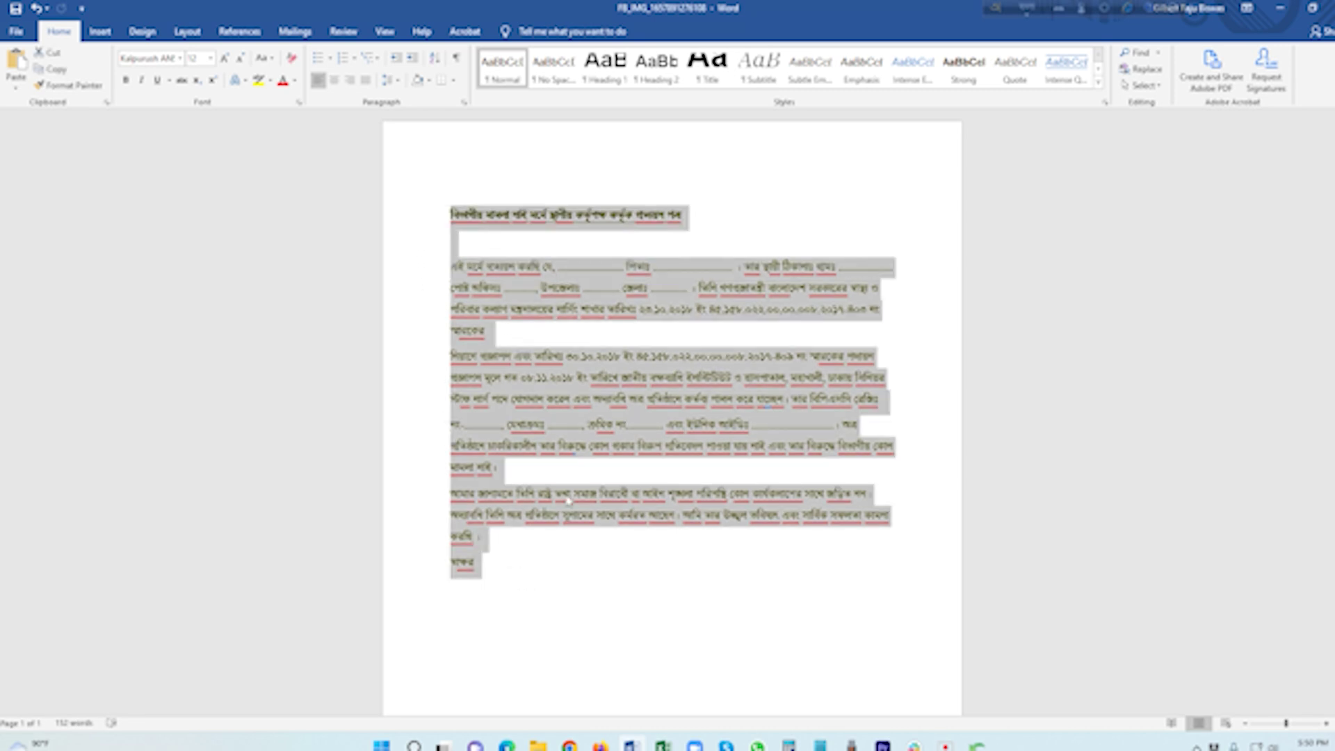
{"action": "left_click", "coordinate": [684, 592]}
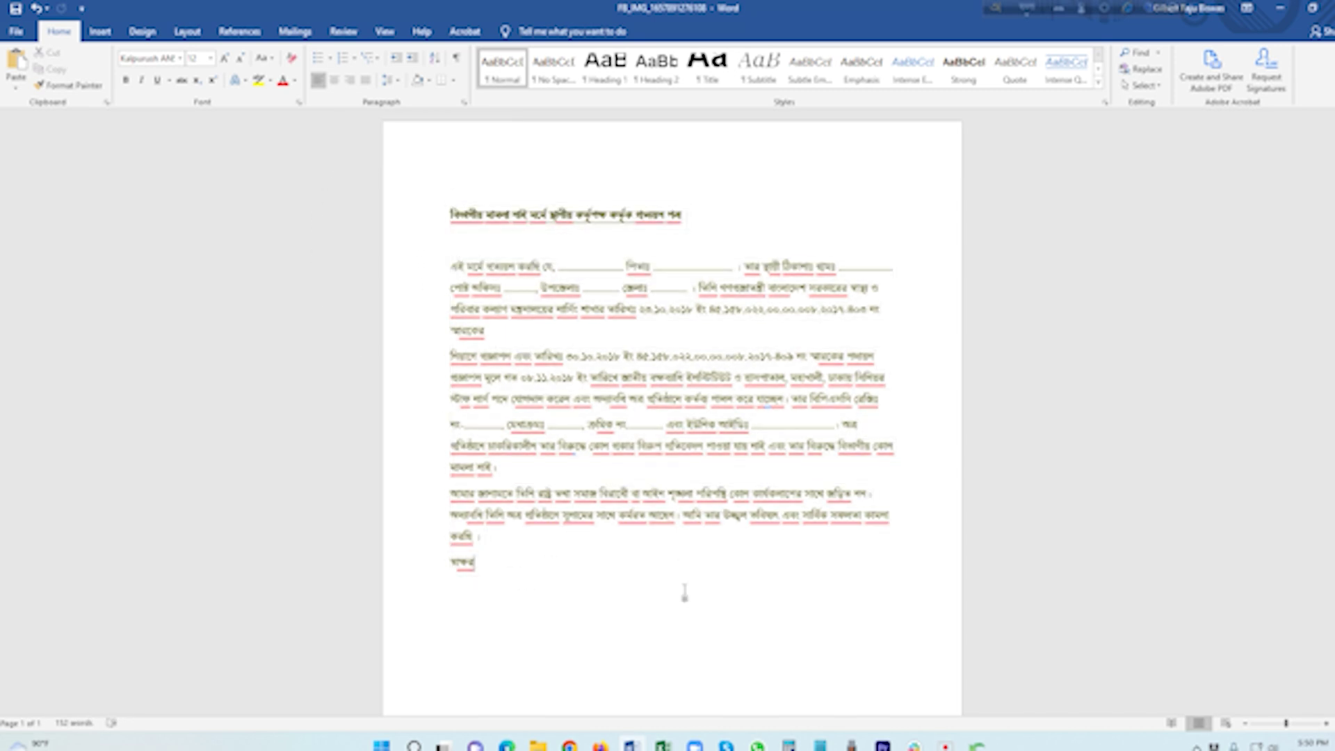